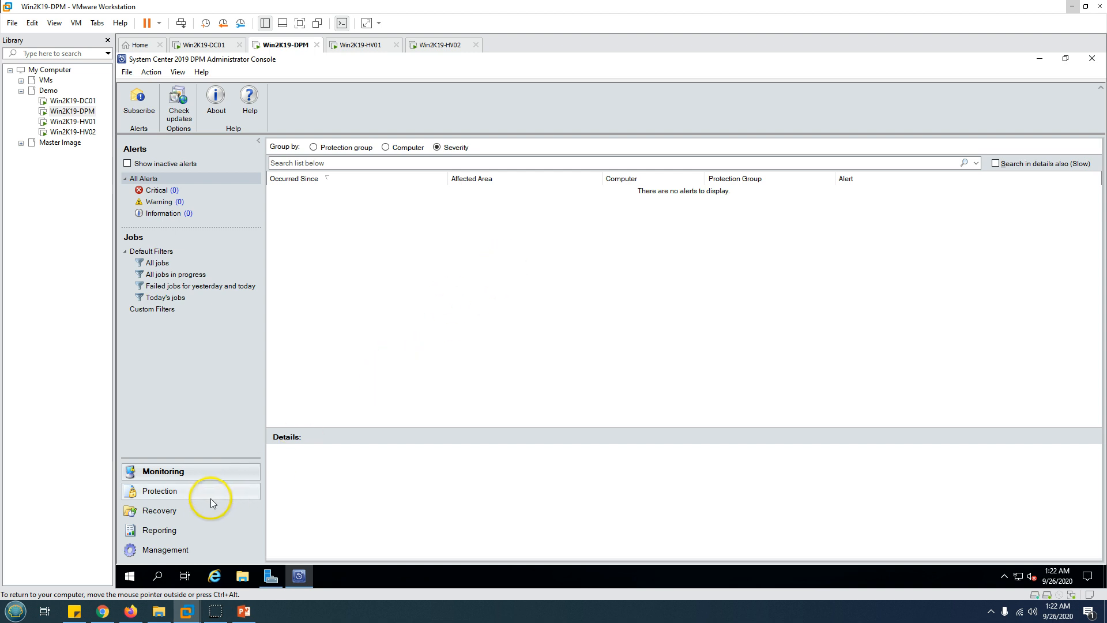
# Step: Review the Win2K19-HV01 Backup protection group, its two Hyper-V members, and the demo environment slide in PowerPoint
pyautogui.click(163, 493)
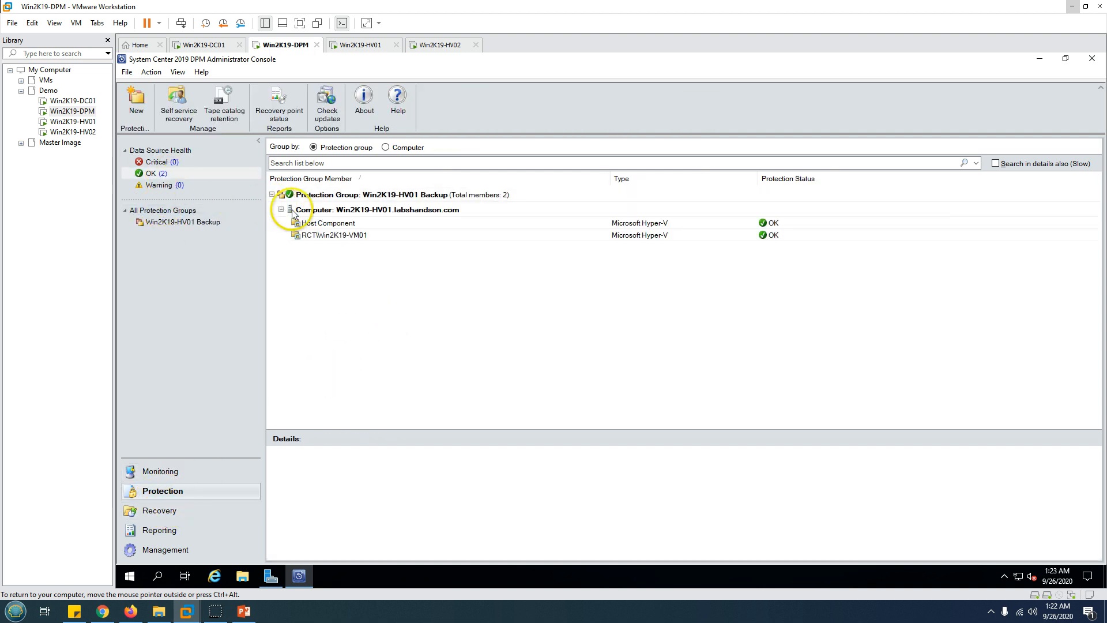
pyautogui.click(347, 213)
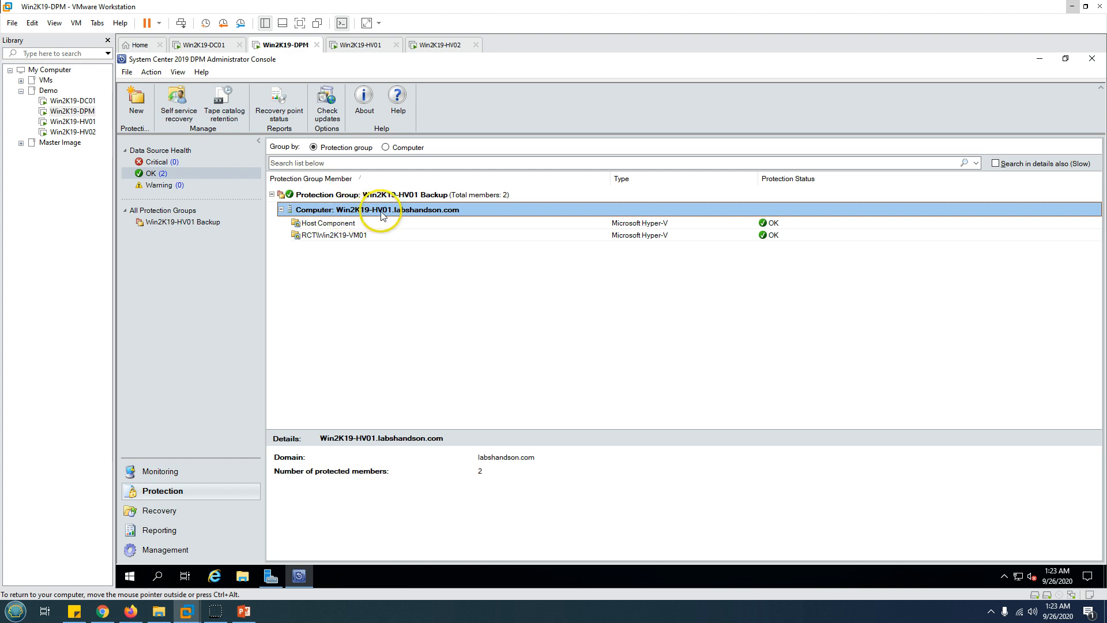
pyautogui.click(414, 196)
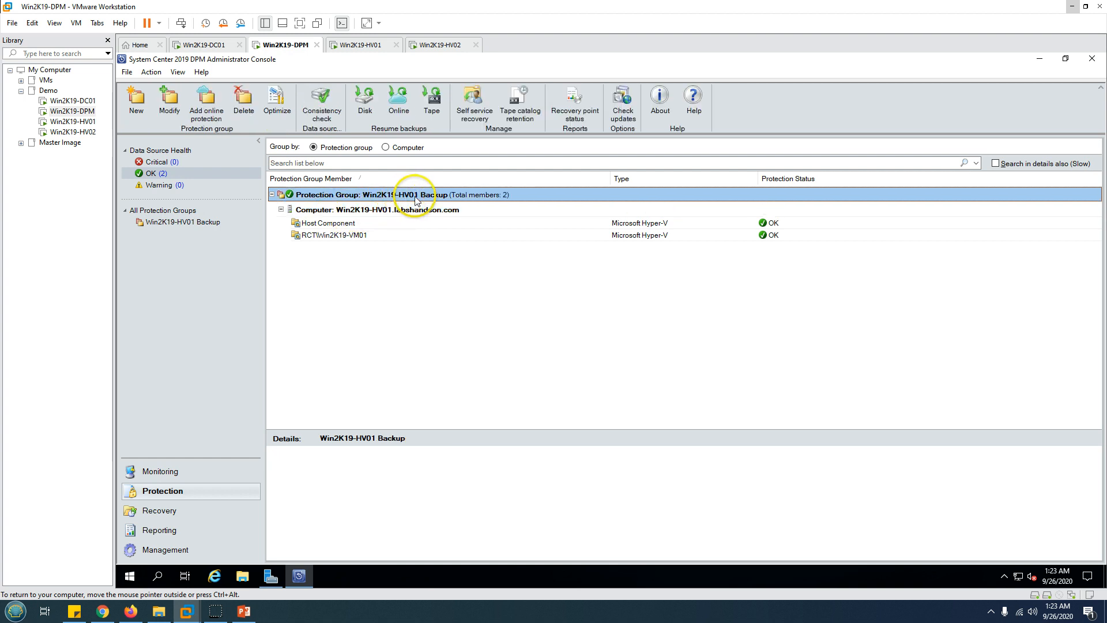
pyautogui.click(446, 224)
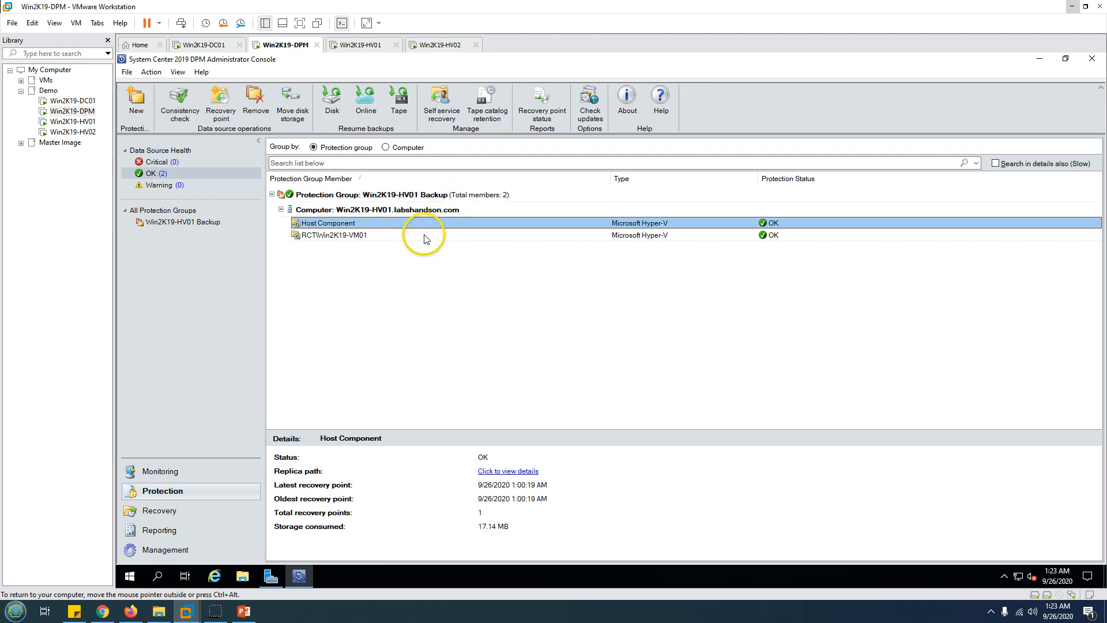
pyautogui.click(426, 235)
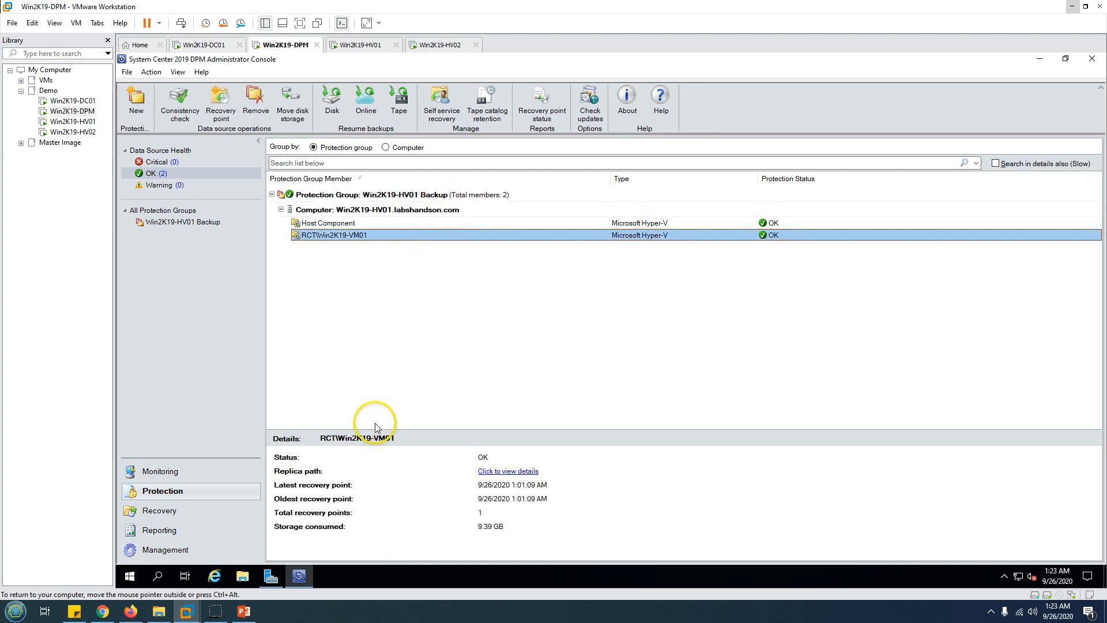
pyautogui.click(245, 613)
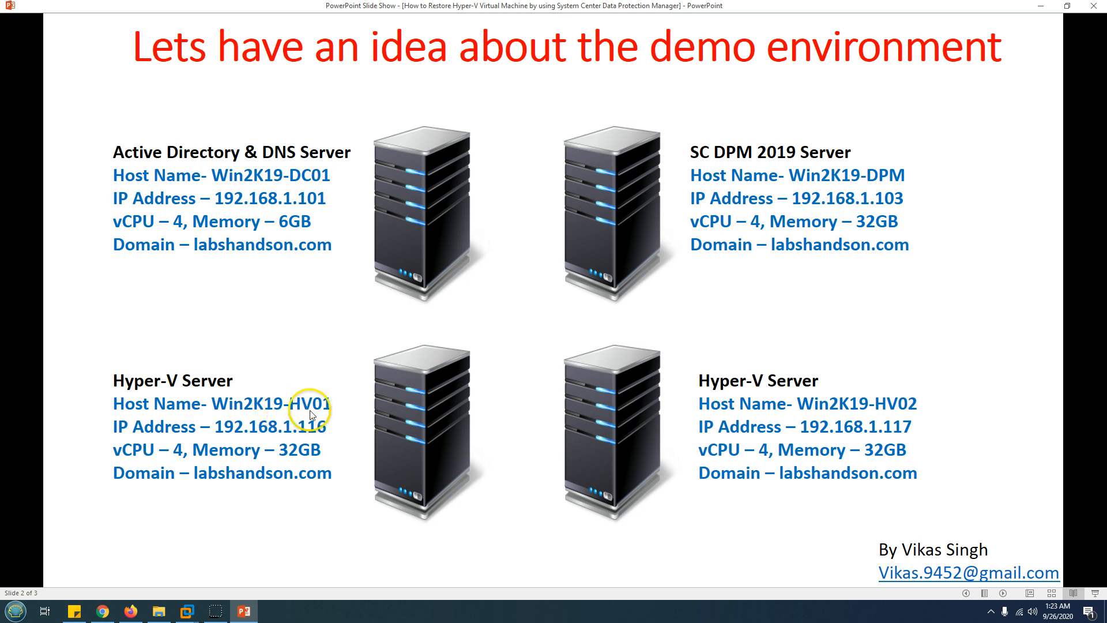
pyautogui.click(244, 612)
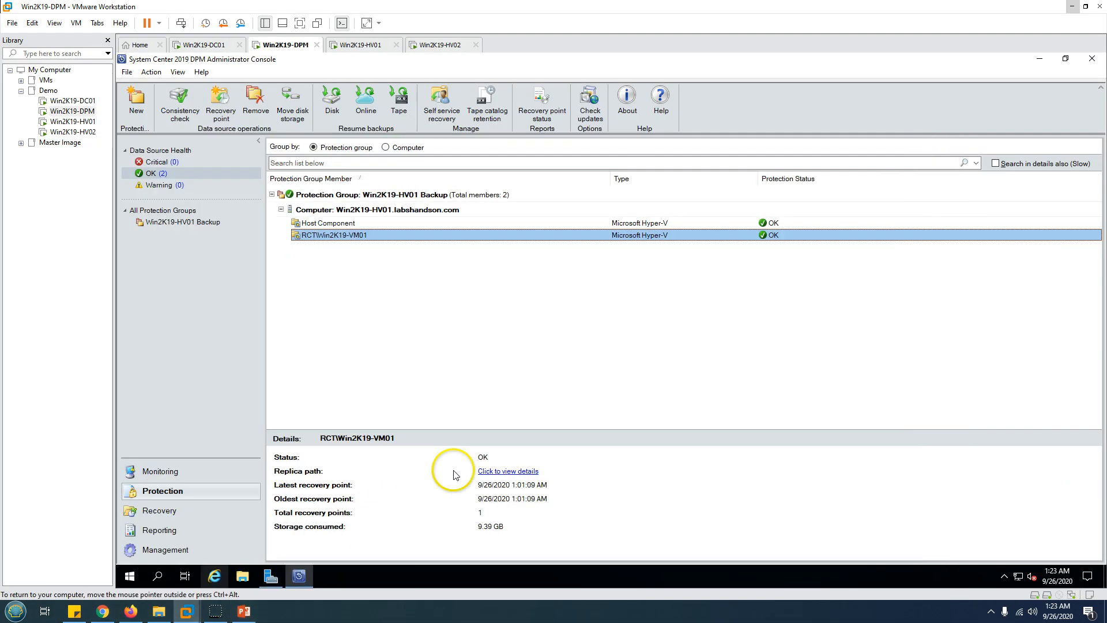
# Step: Open Hyper-V Manager on the Win2K19-HV01 server and inspect its Win2K19-VM01 virtual machine
pyautogui.click(362, 45)
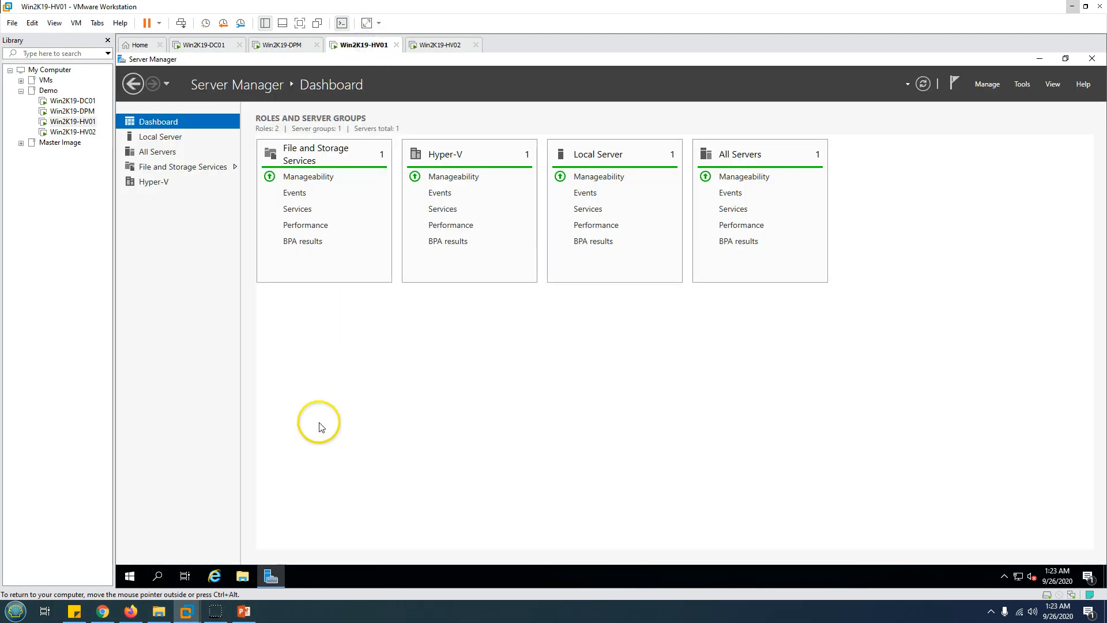
pyautogui.click(161, 137)
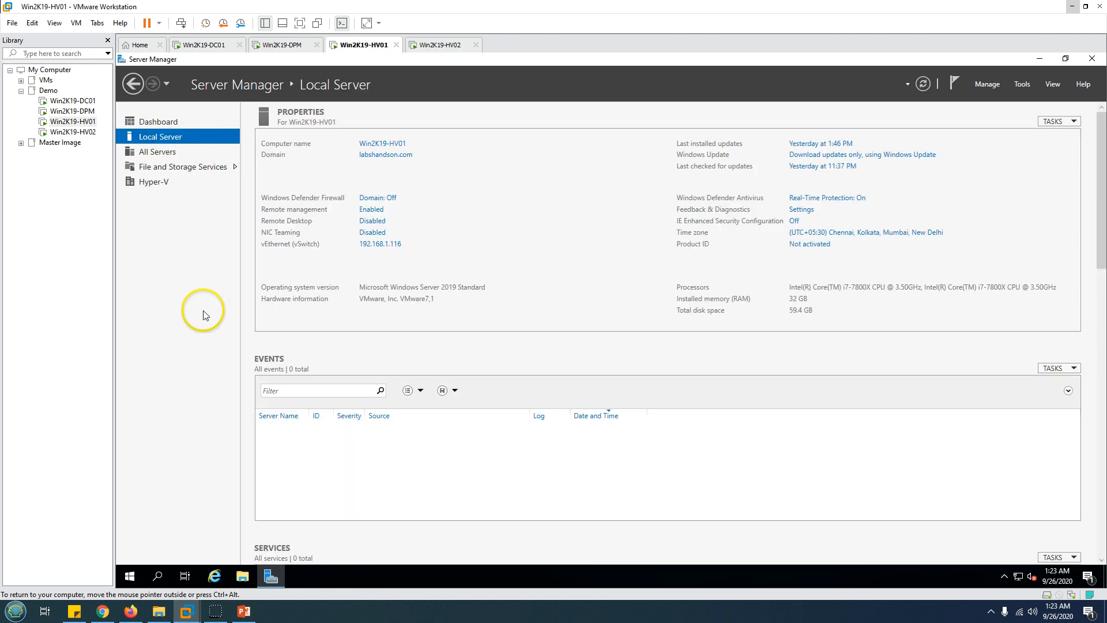
pyautogui.click(1022, 84)
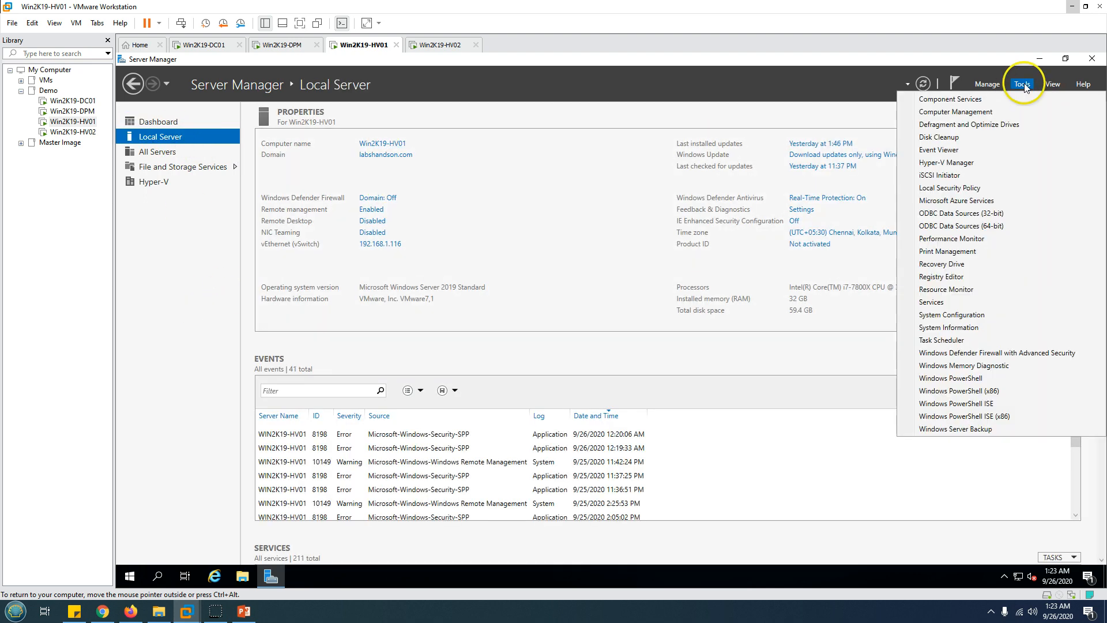
pyautogui.click(946, 163)
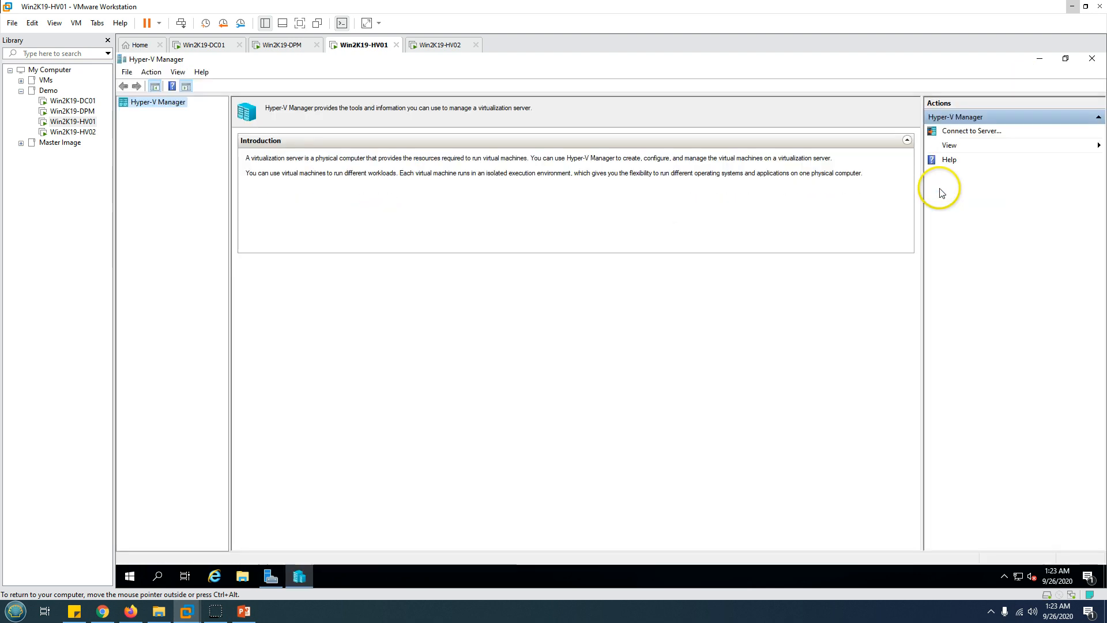
pyautogui.click(282, 138)
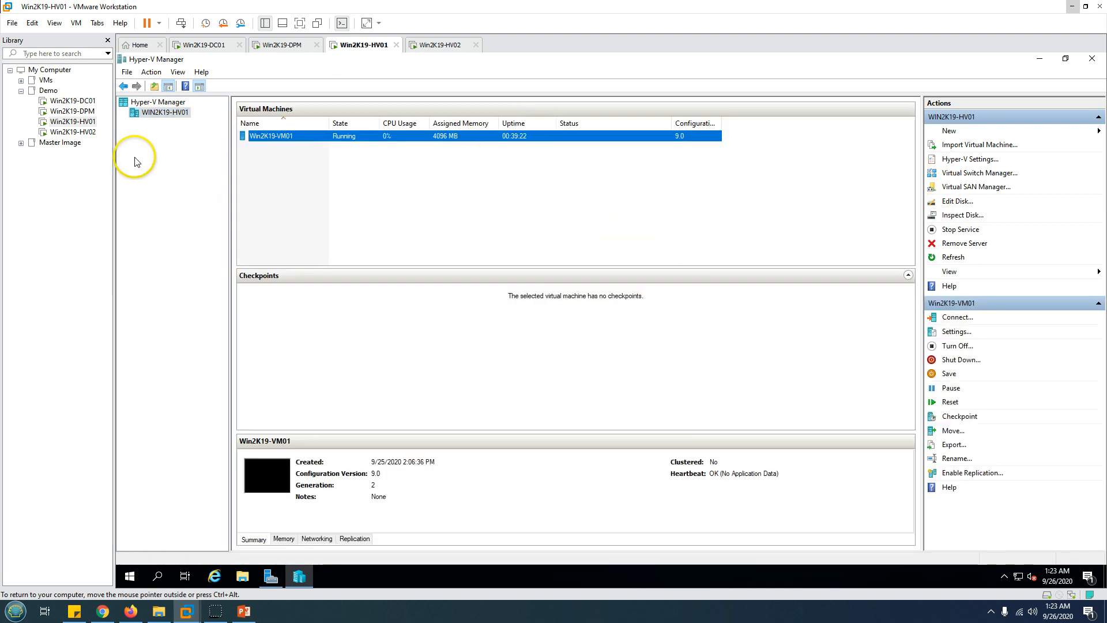
# Step: Check the Win2K19-HV01 Backup protection group on Win2K19-DPM, and open Hyper-V Manager on the Win2K19-HV02 server
pyautogui.click(286, 46)
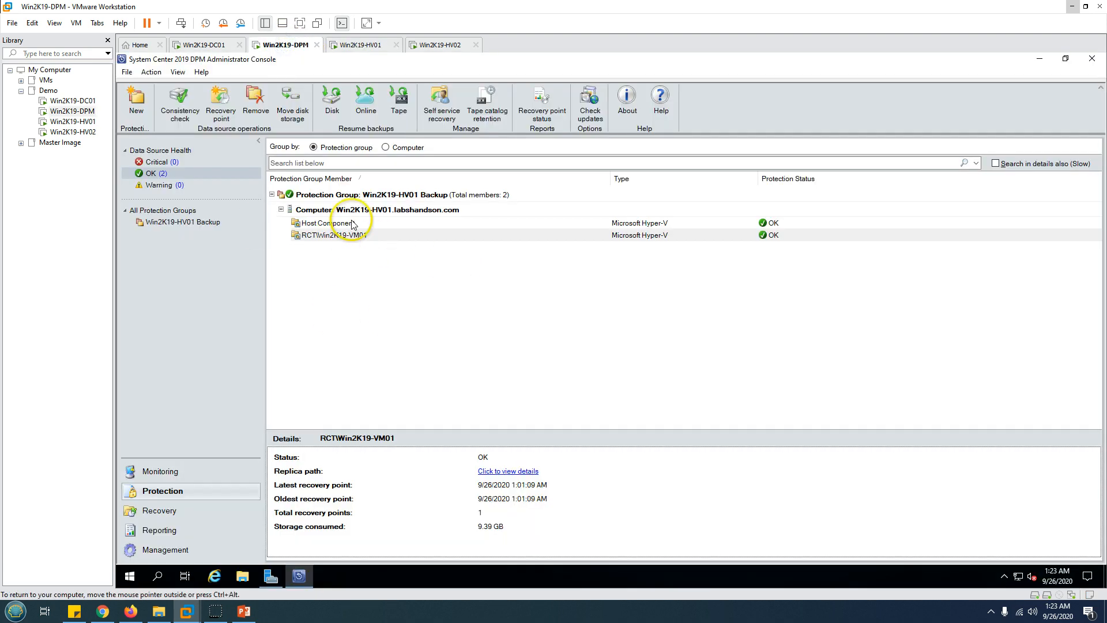
pyautogui.click(371, 194)
pyautogui.click(441, 45)
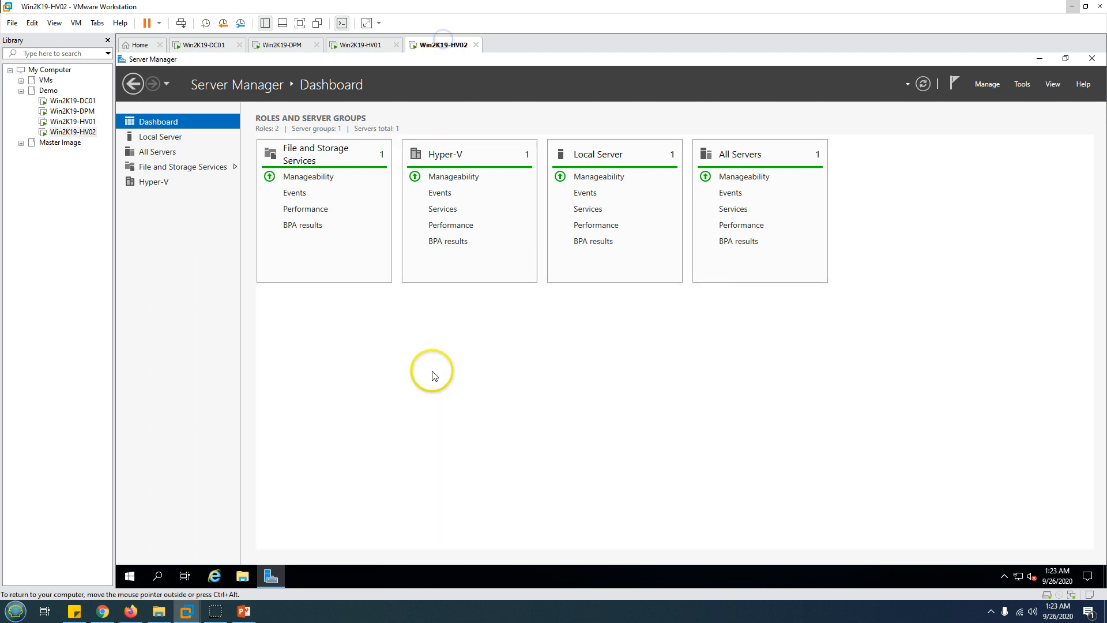
pyautogui.click(174, 139)
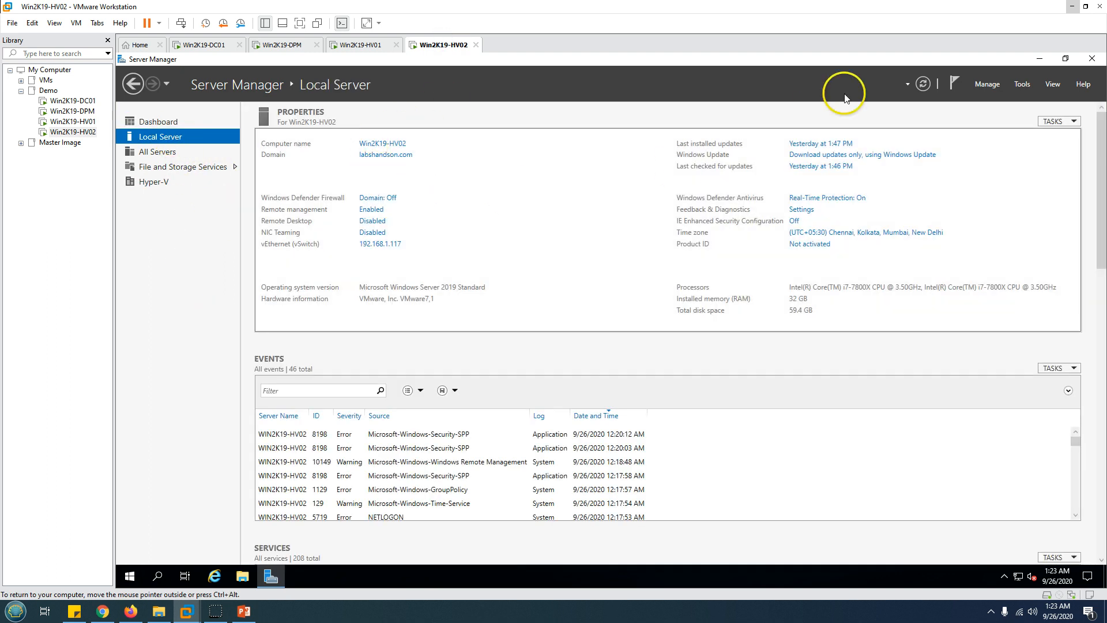
pyautogui.click(1021, 85)
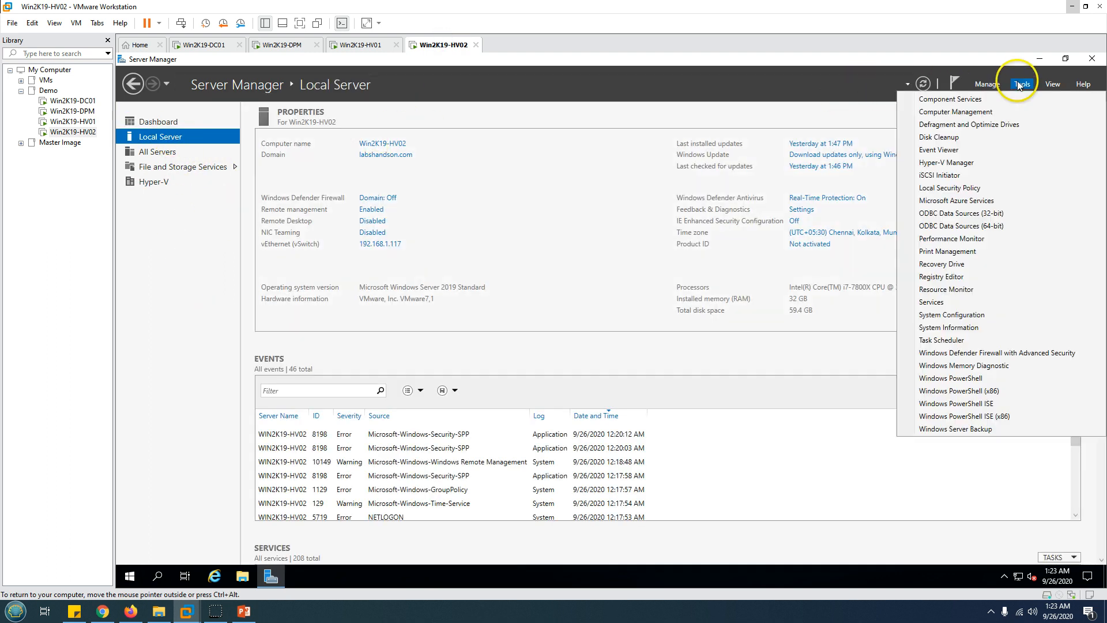
pyautogui.click(981, 162)
# Step: Compare the virtual machines on Win2K19-HV01 and Win2K19-HV02 with the members protected on Win2K19-DPM
pyautogui.click(365, 47)
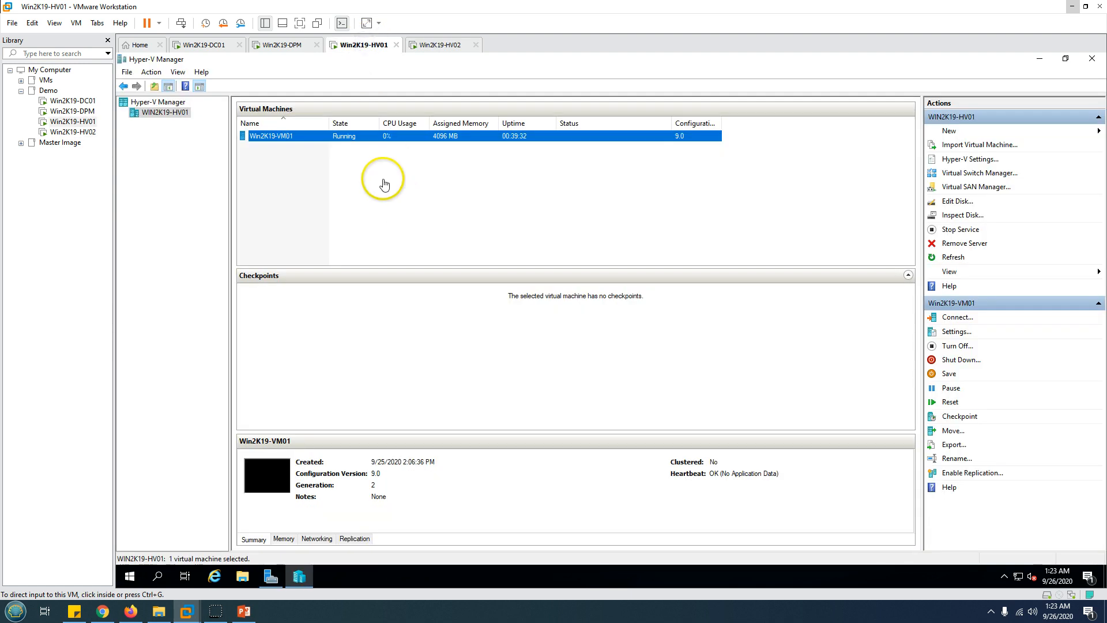
pyautogui.click(429, 46)
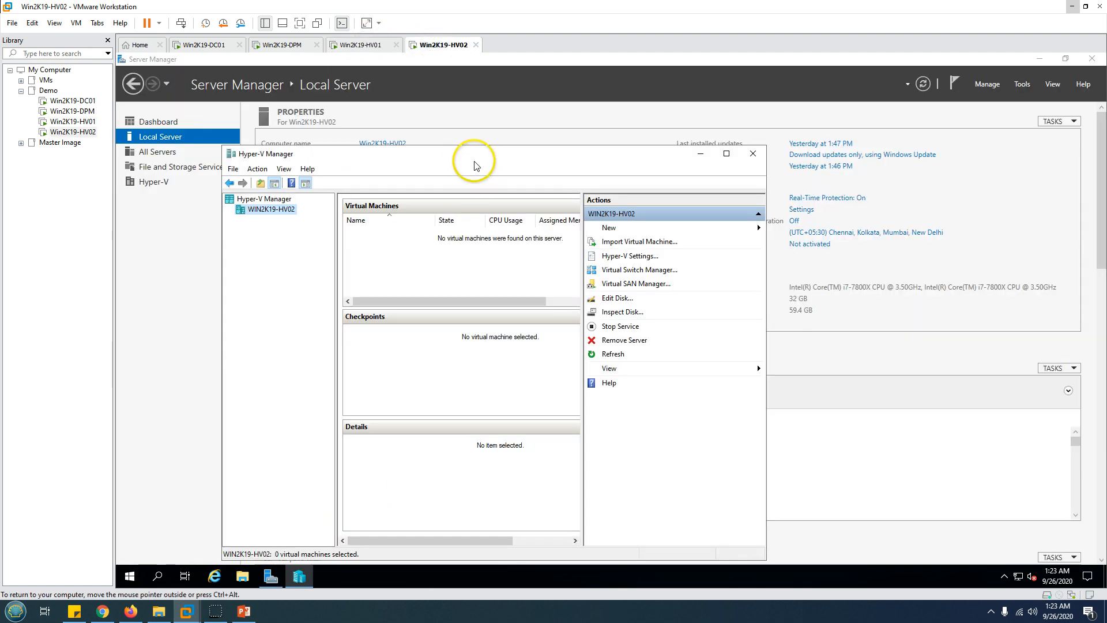
pyautogui.click(279, 46)
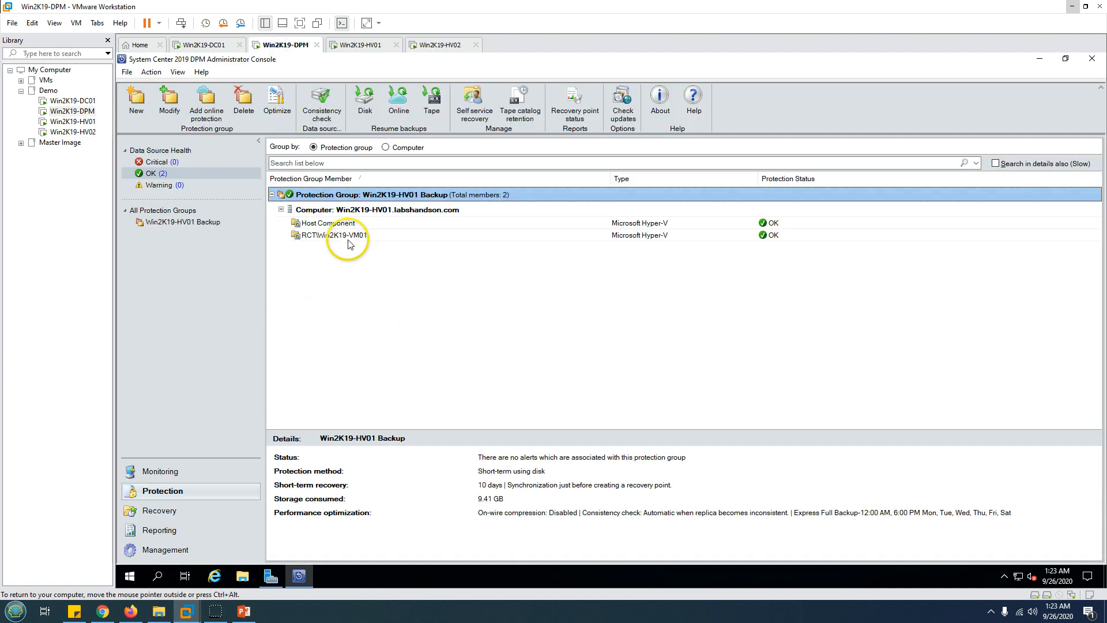
pyautogui.click(361, 46)
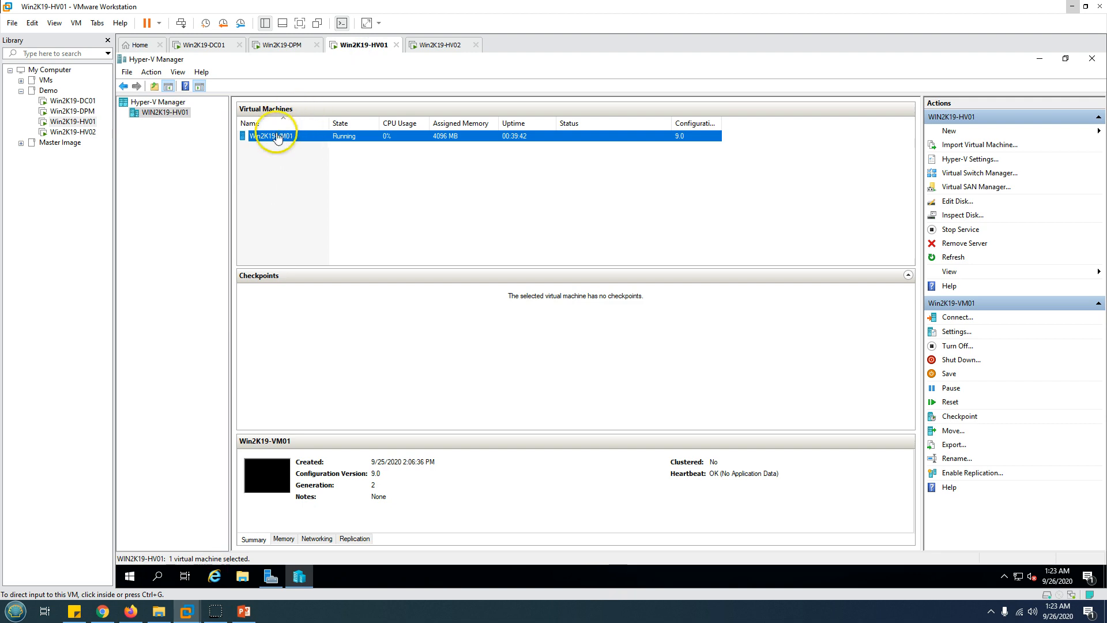
# Step: Open the Recovery workspace on Win2K19-DPM and expand labshandson.com down to the items under All Protected HyperV Data
pyautogui.click(288, 45)
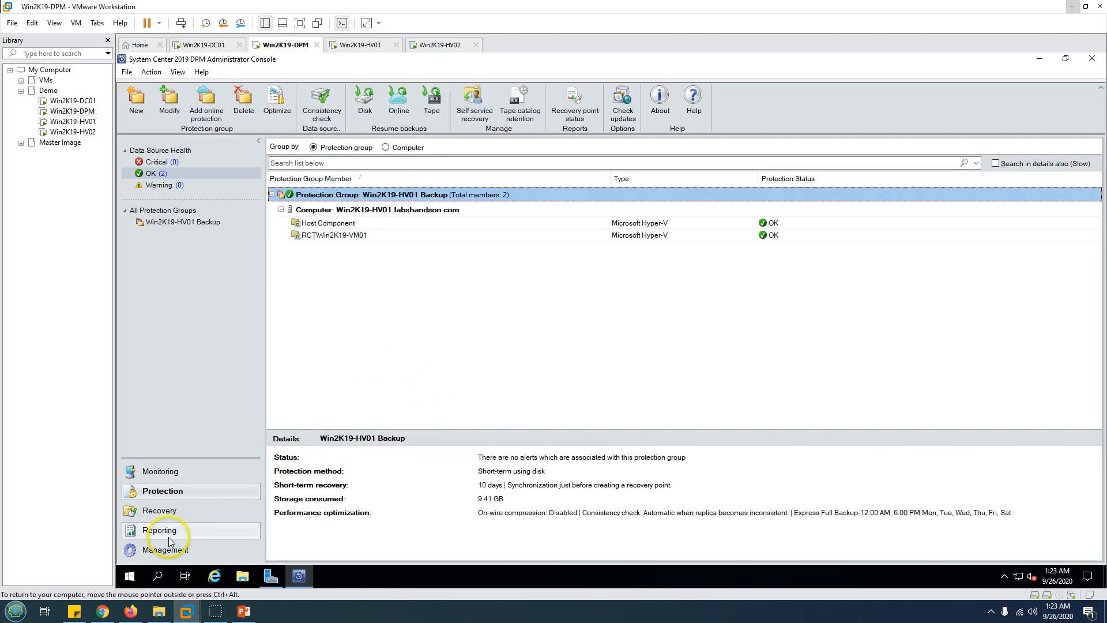
pyautogui.click(161, 511)
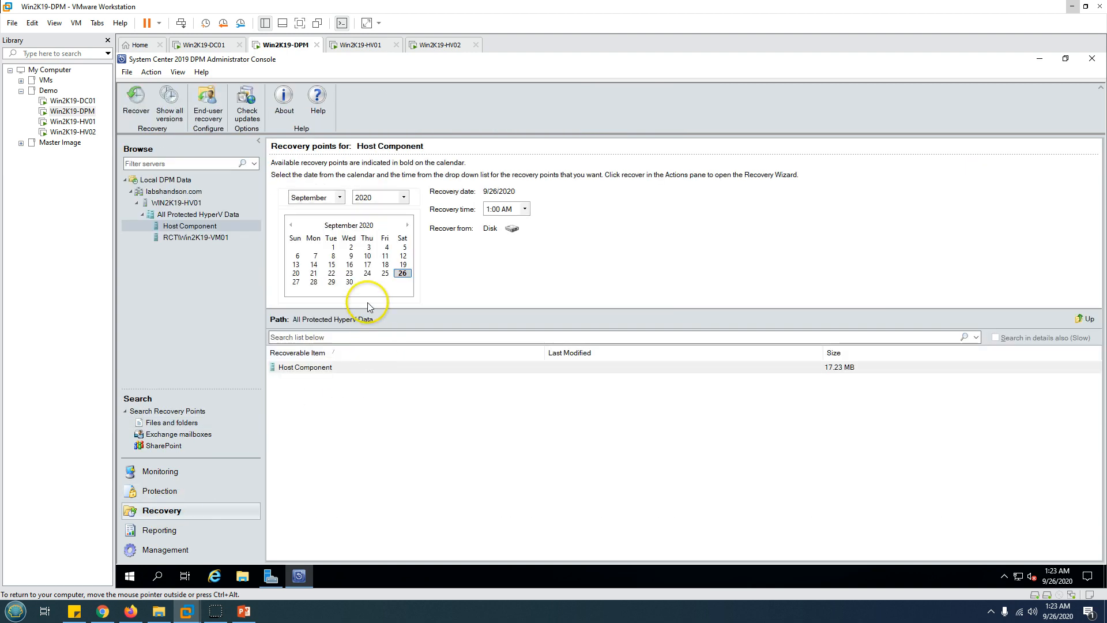
pyautogui.click(166, 215)
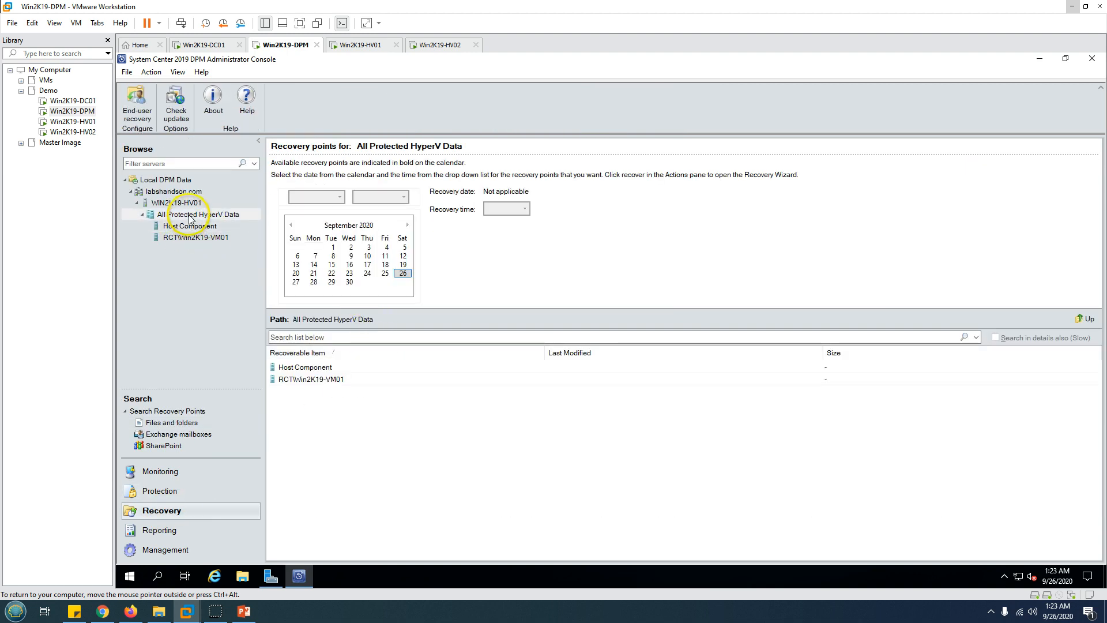
pyautogui.click(132, 192)
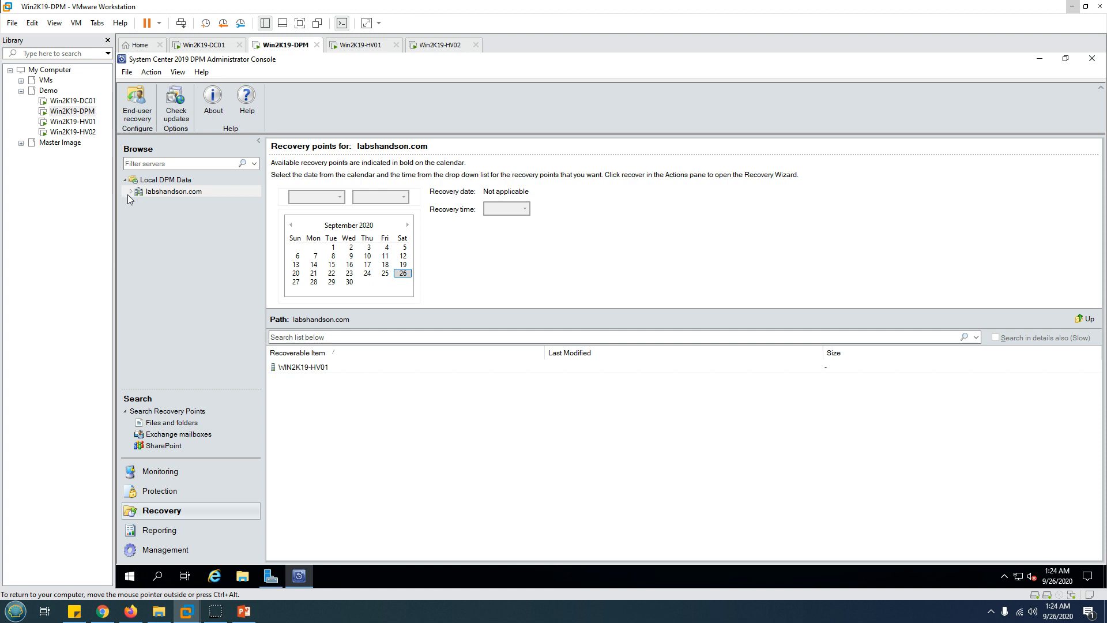
pyautogui.click(132, 192)
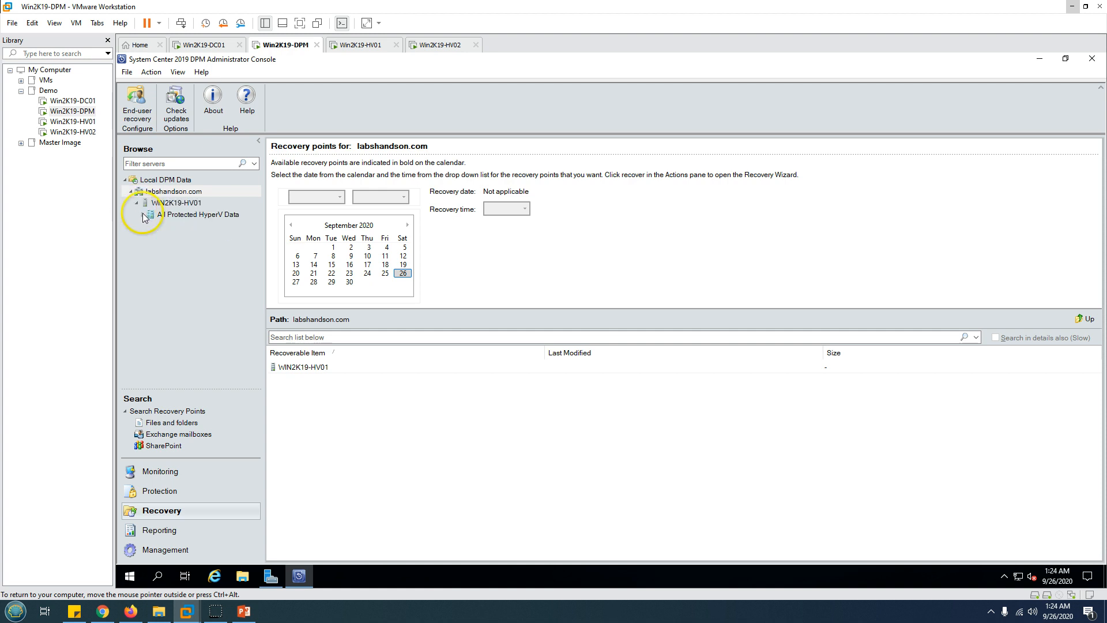
pyautogui.click(144, 216)
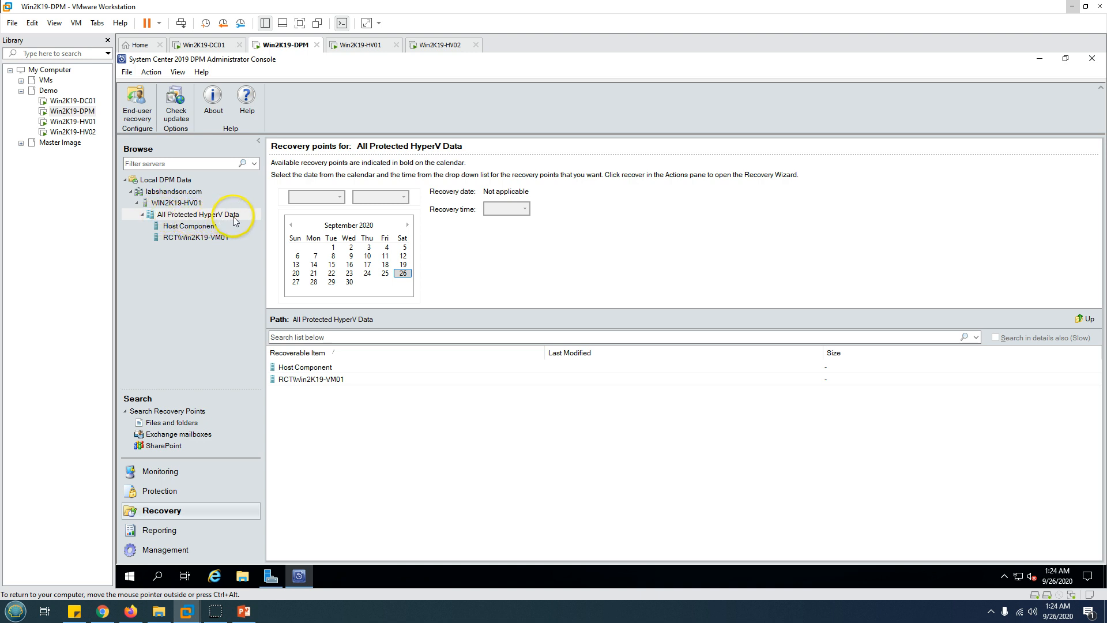
# Step: View the recovery points and recoverable items of Host Component and RCT\Win2K19-VM01
pyautogui.click(190, 228)
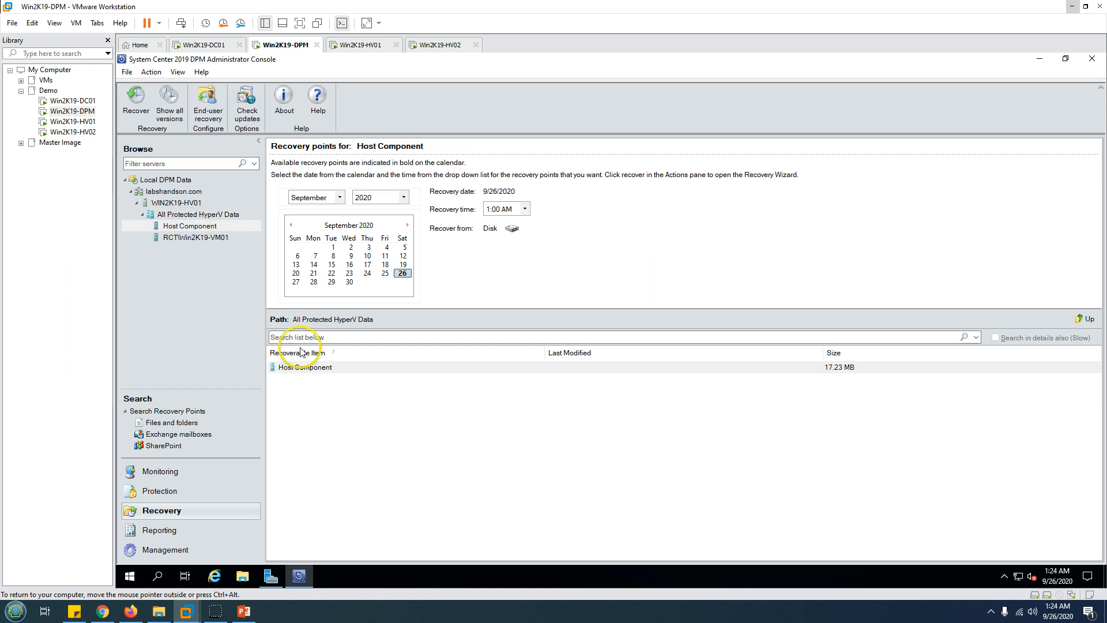
pyautogui.click(303, 367)
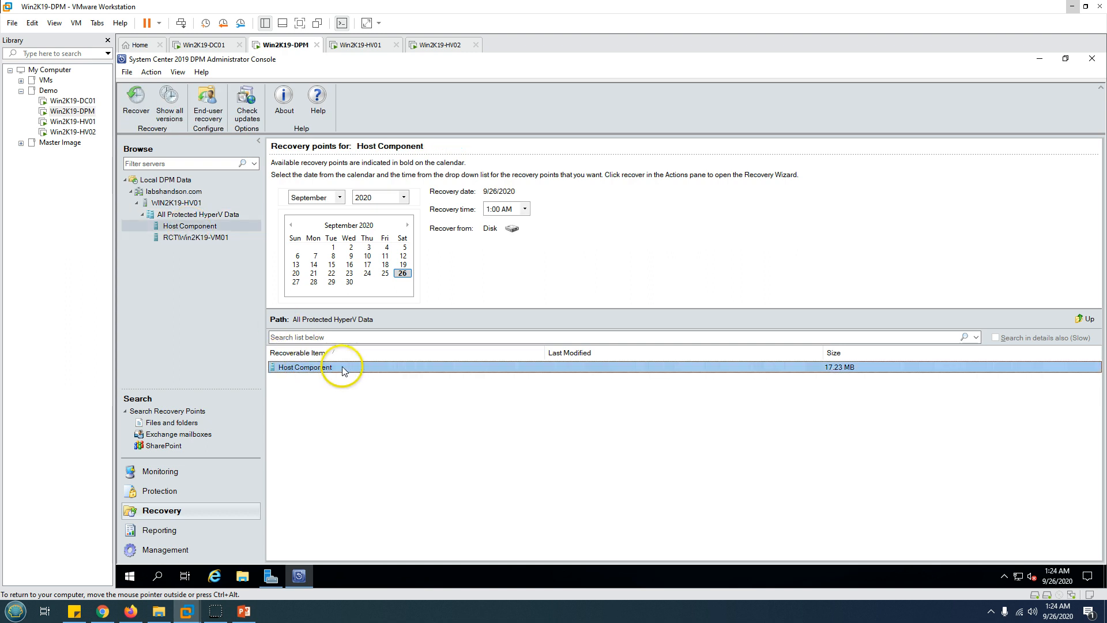
pyautogui.click(196, 238)
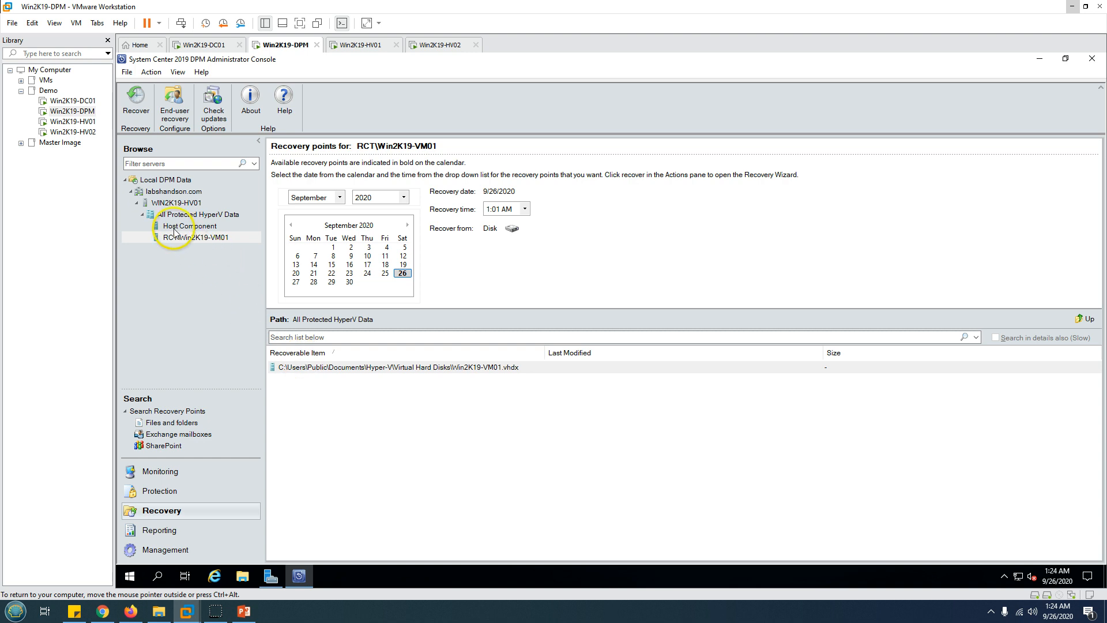
# Step: Try recovering Win2K19-VM01.vhdx with the copy to a network folder option, going as far as the destination page before cancelling the wizard
pyautogui.click(398, 367)
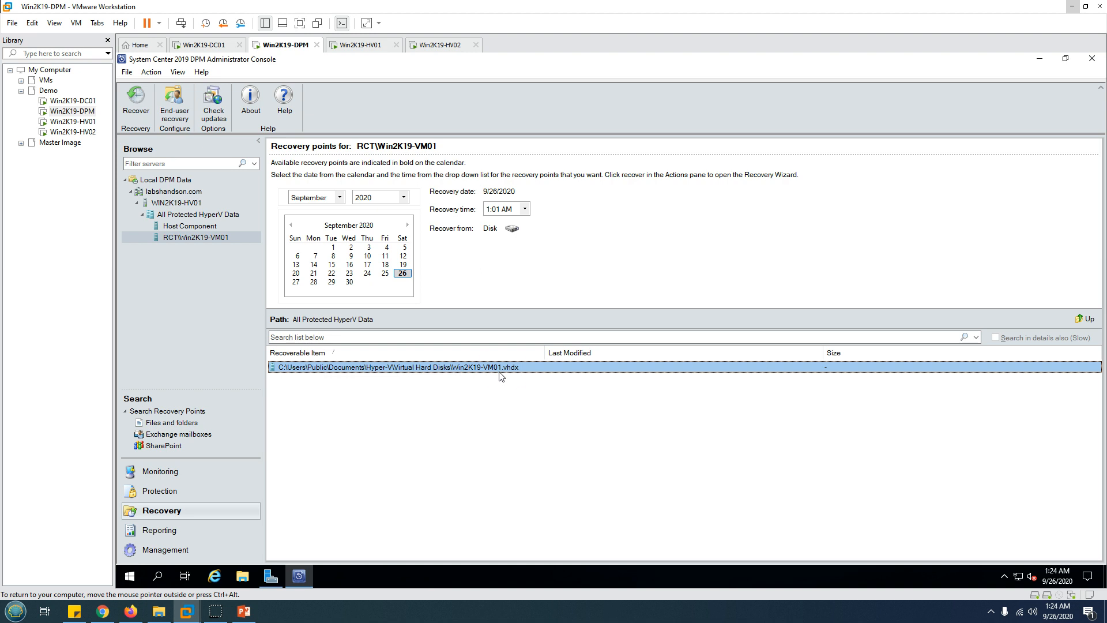
pyautogui.rightClick(506, 369)
pyautogui.click(548, 390)
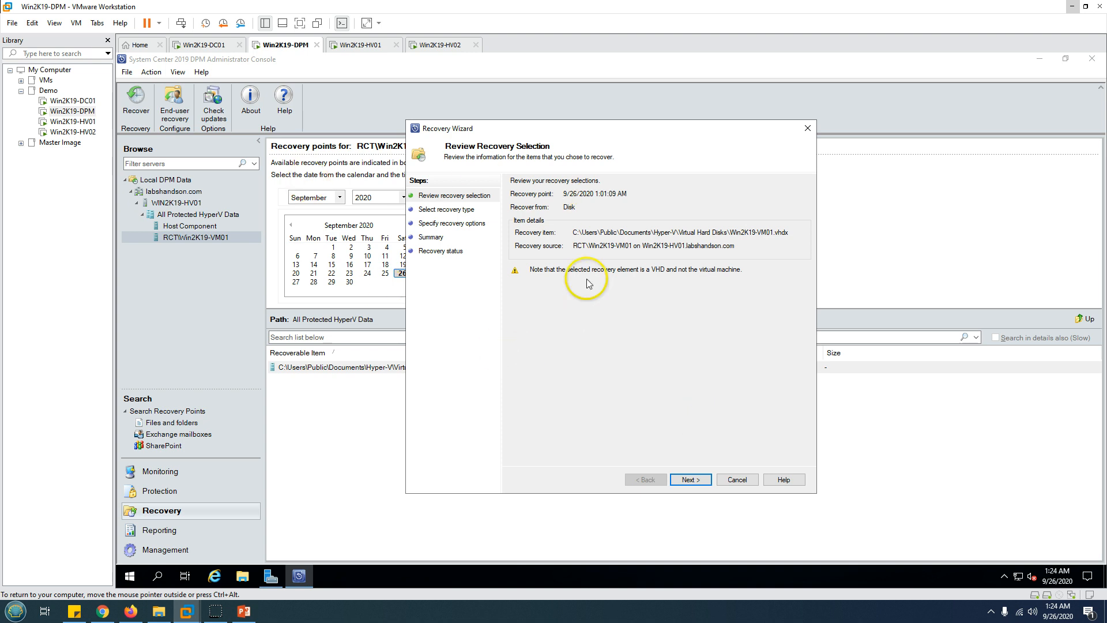
pyautogui.click(690, 480)
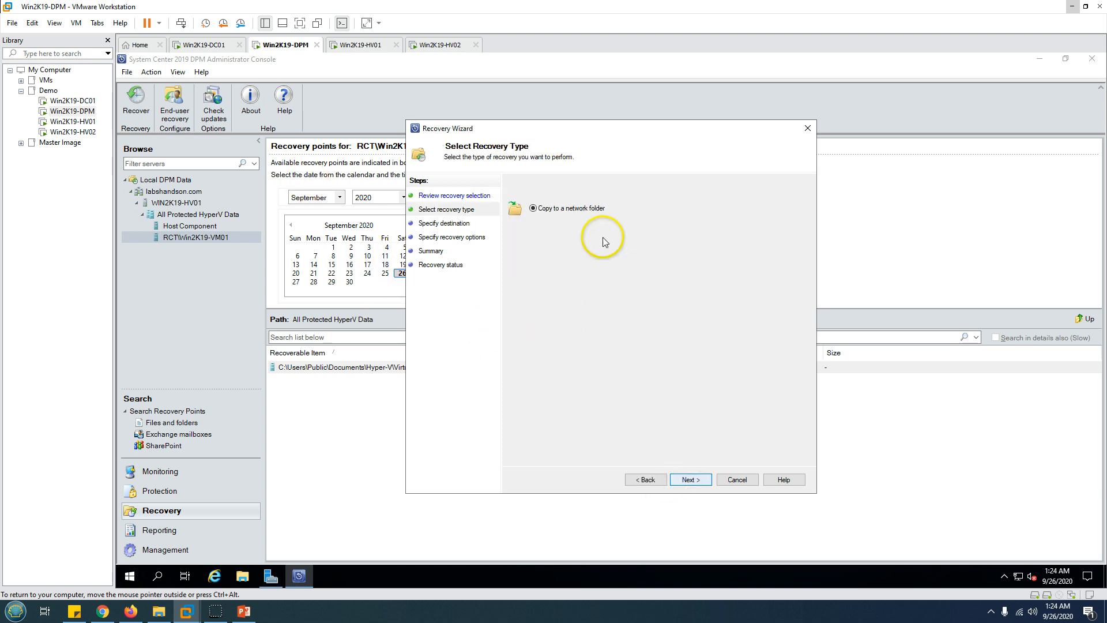
pyautogui.click(686, 479)
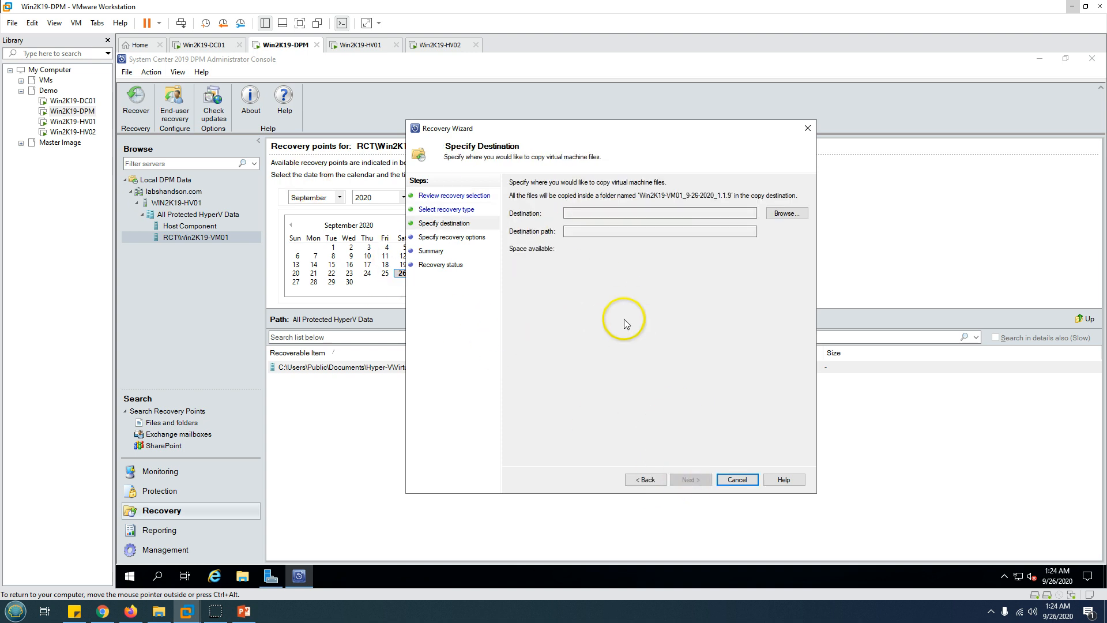
pyautogui.click(641, 232)
pyautogui.click(746, 480)
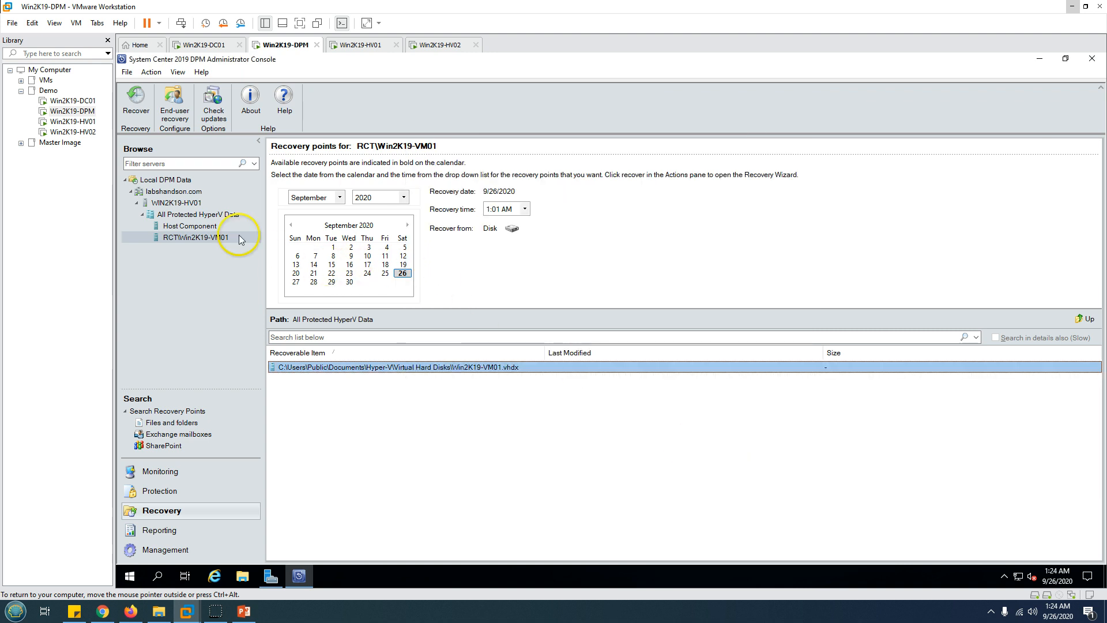
# Step: Show the recoverable items under All Protected HyperV Data
pyautogui.click(167, 215)
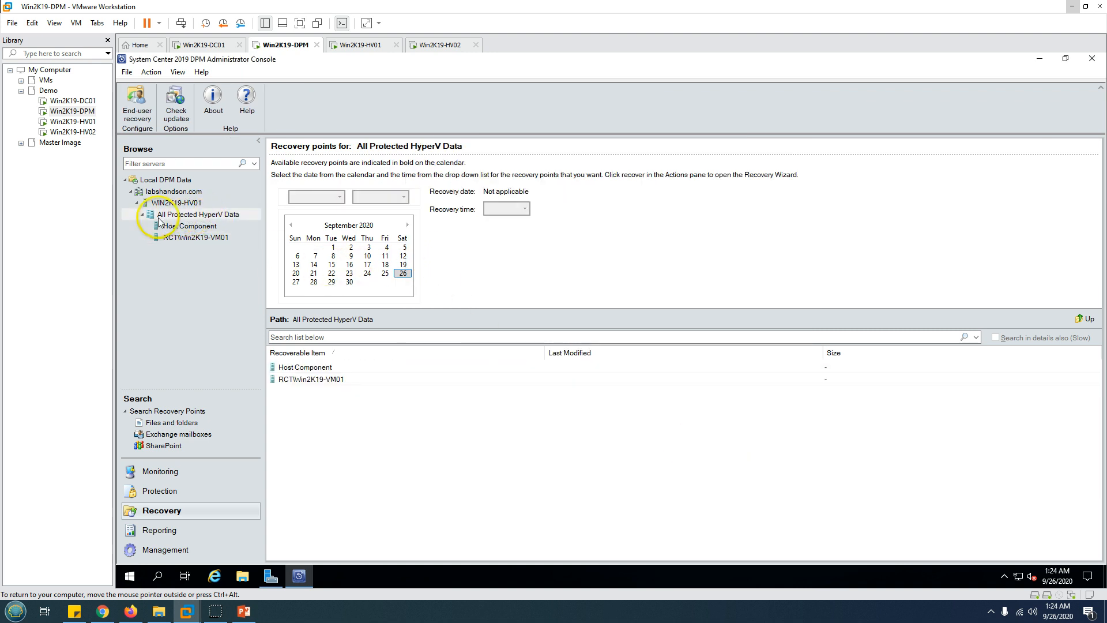
pyautogui.rightClick(325, 381)
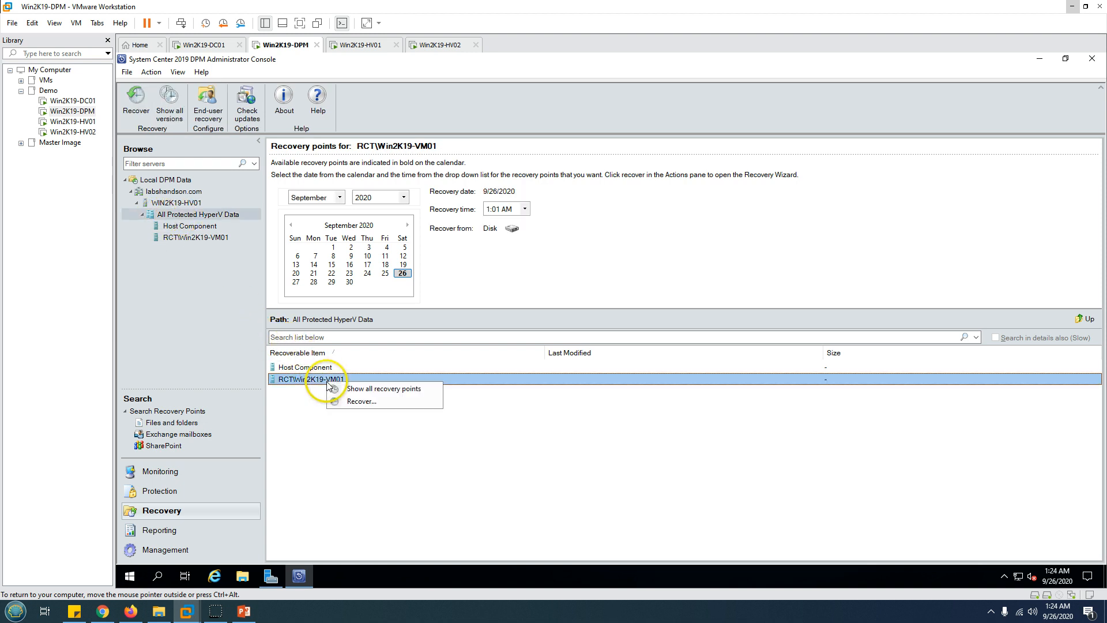
pyautogui.click(396, 404)
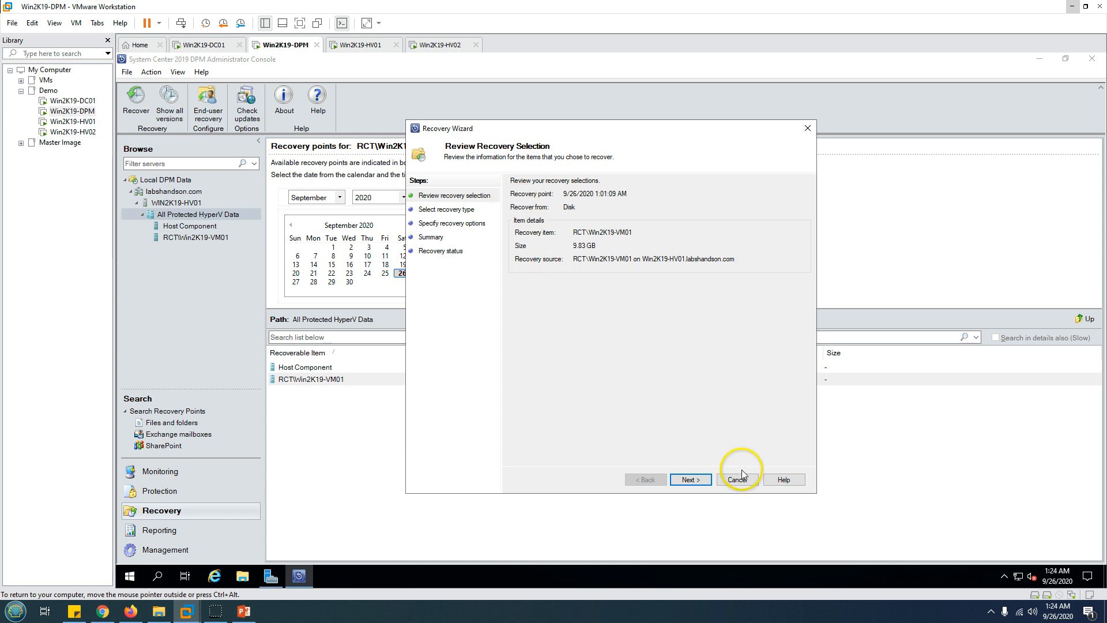
pyautogui.click(734, 479)
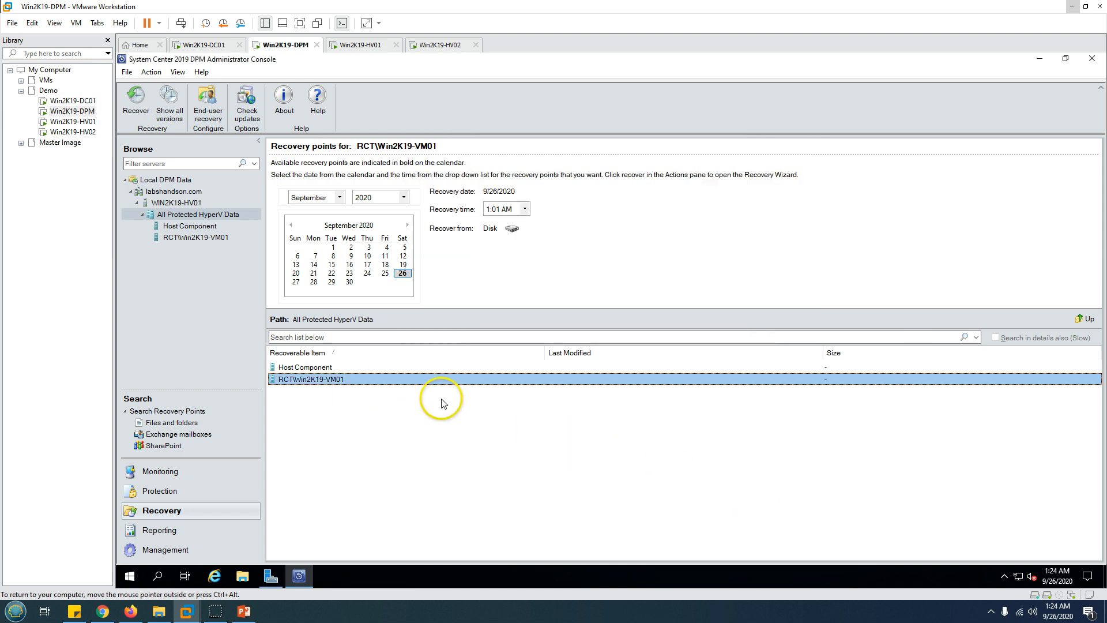
# Step: List all recovery points of RCT\Win2K19-VM01 and start a recovery from the 9/26/2020 1:01:09 AM disk recovery point
pyautogui.rightClick(382, 378)
pyautogui.click(418, 387)
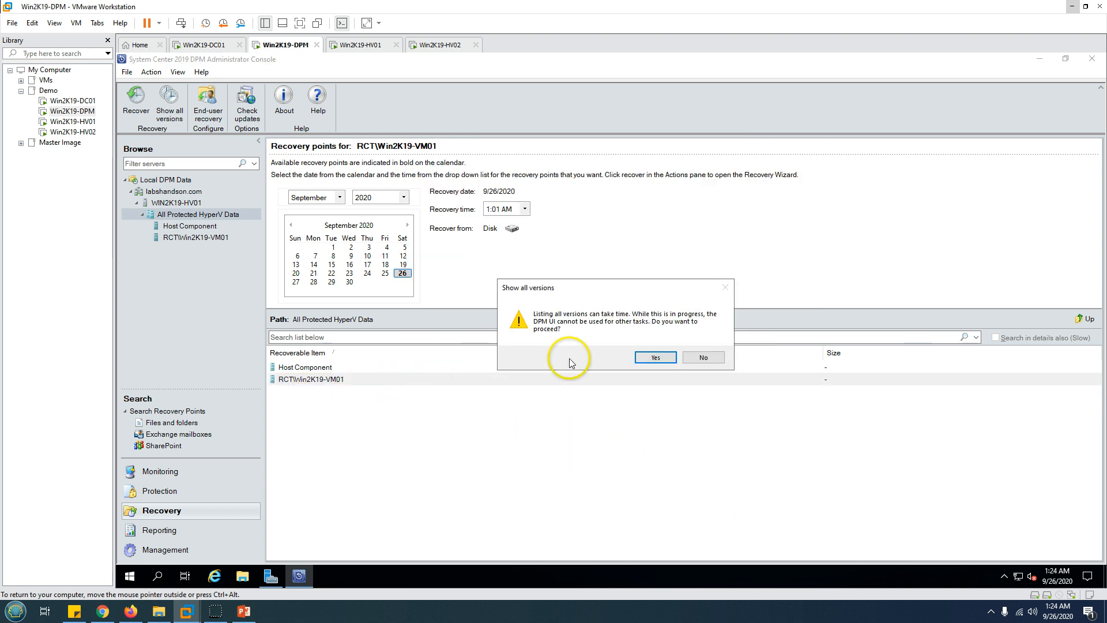
pyautogui.click(660, 361)
pyautogui.click(538, 237)
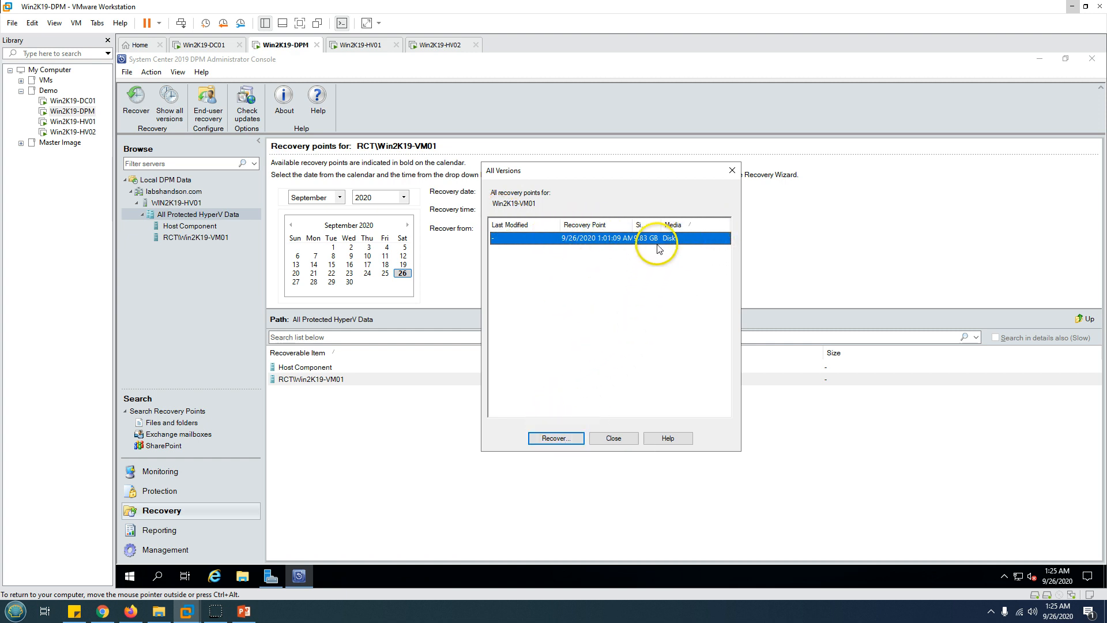
pyautogui.moveTo(662, 224); pyautogui.dragTo(663, 224)
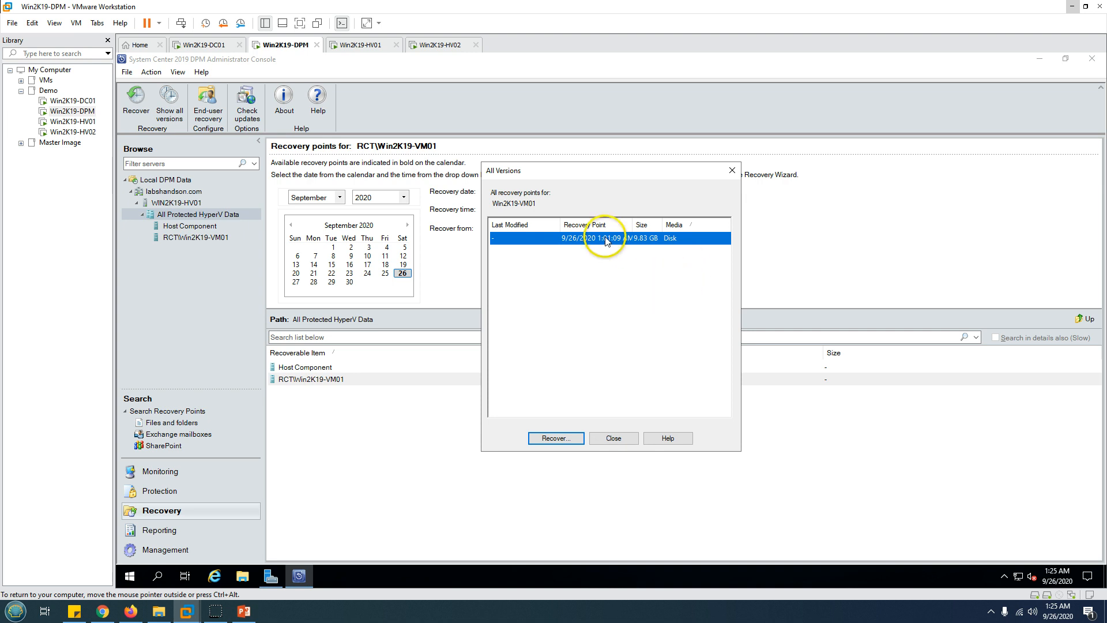
pyautogui.click(557, 448)
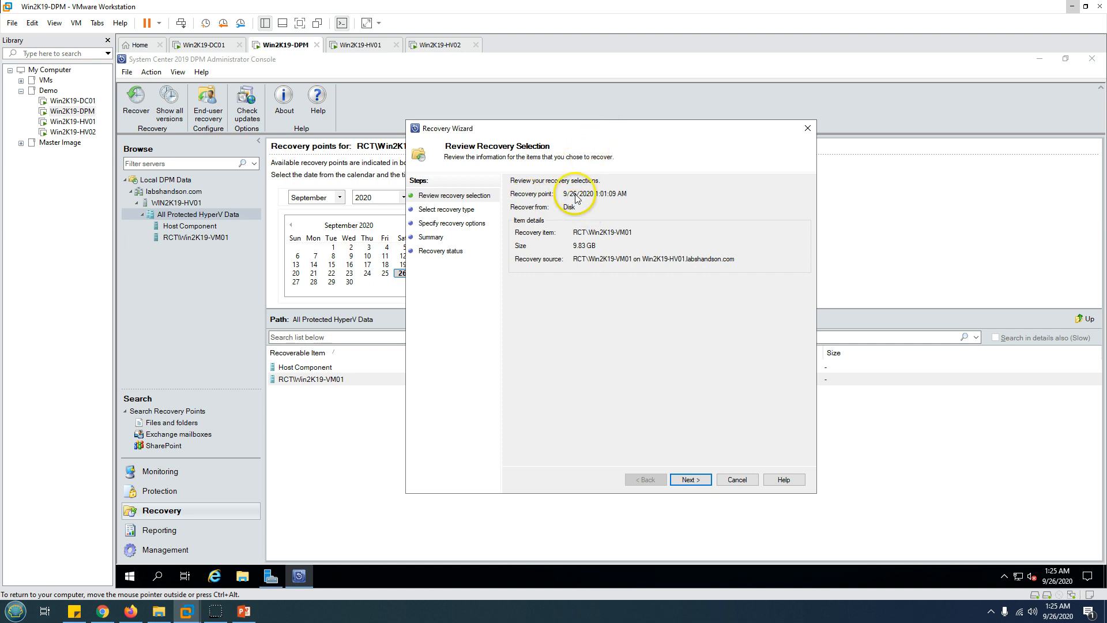
# Step: Accept the recovery selection and set the recovery type to Recover to original instance
pyautogui.click(693, 481)
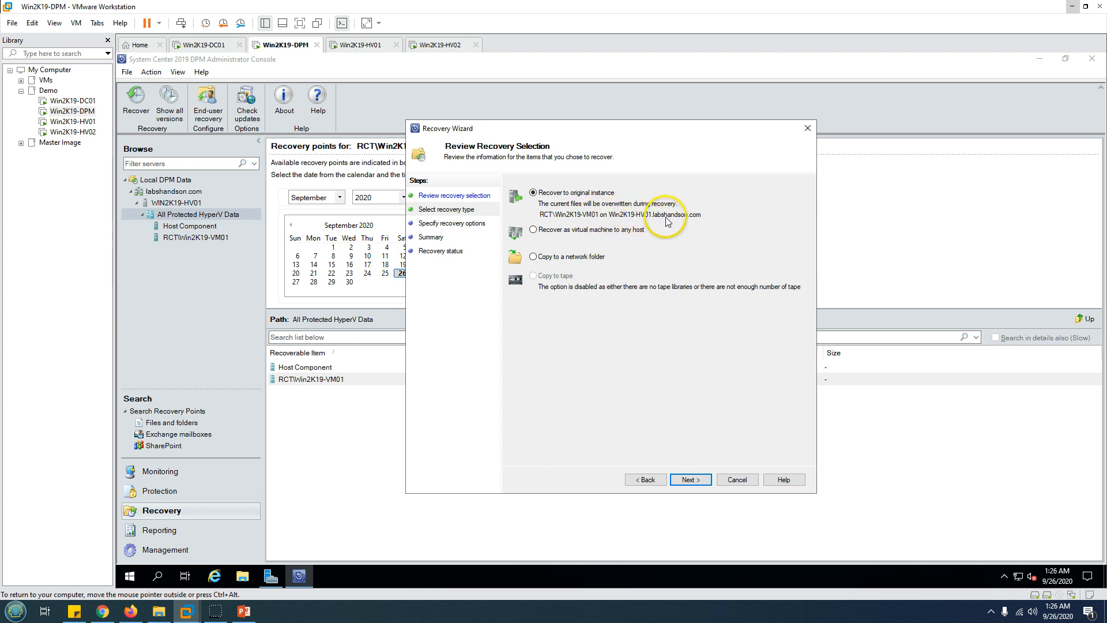
pyautogui.click(586, 231)
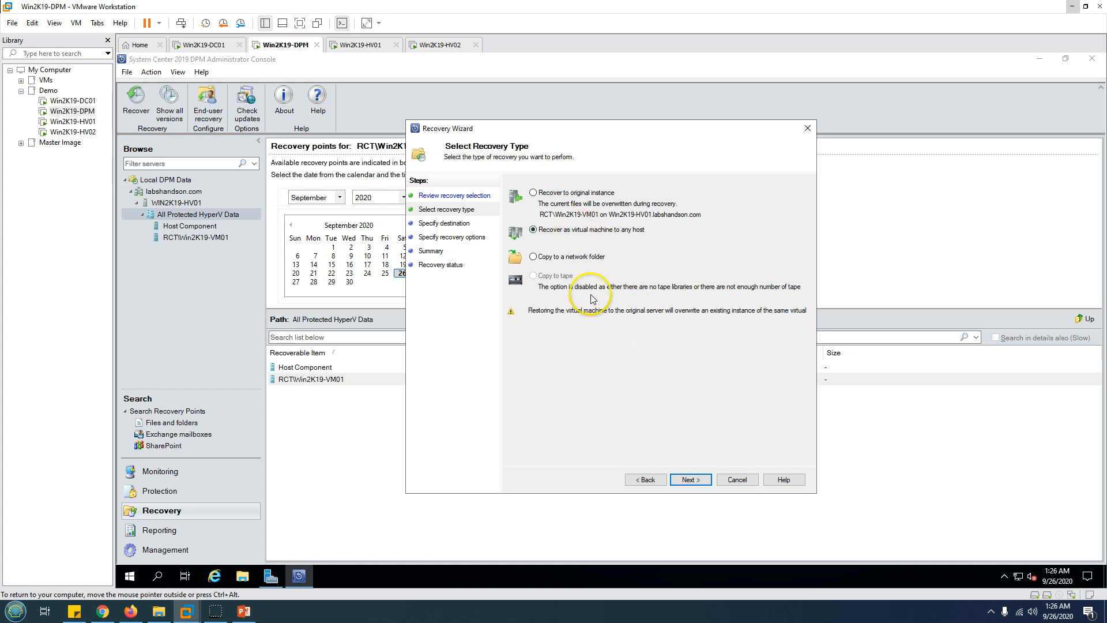
pyautogui.click(578, 200)
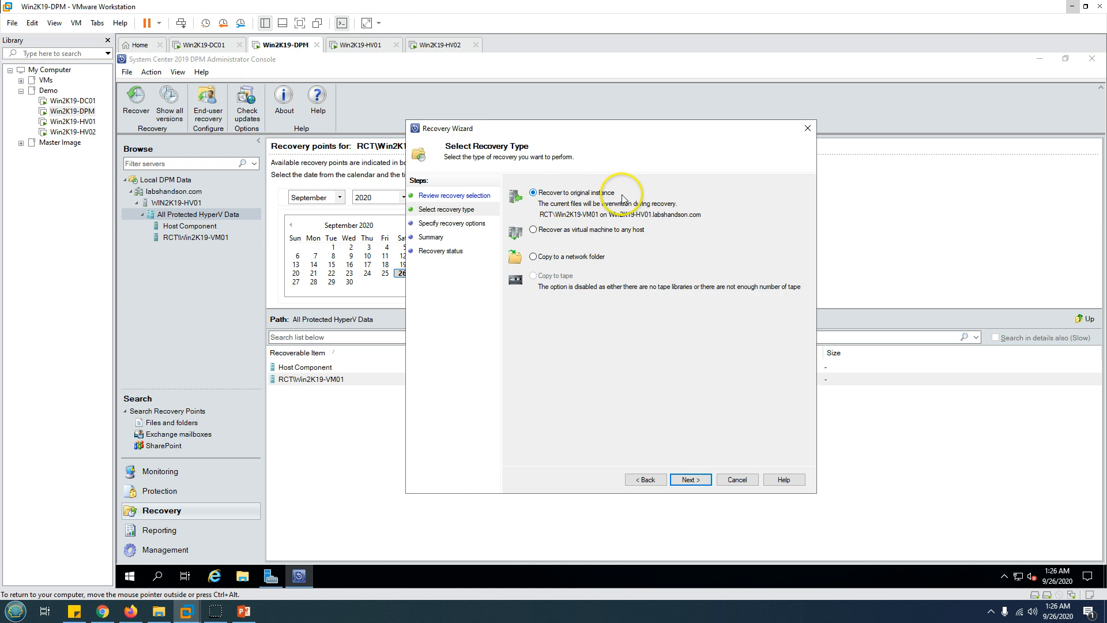
pyautogui.click(691, 479)
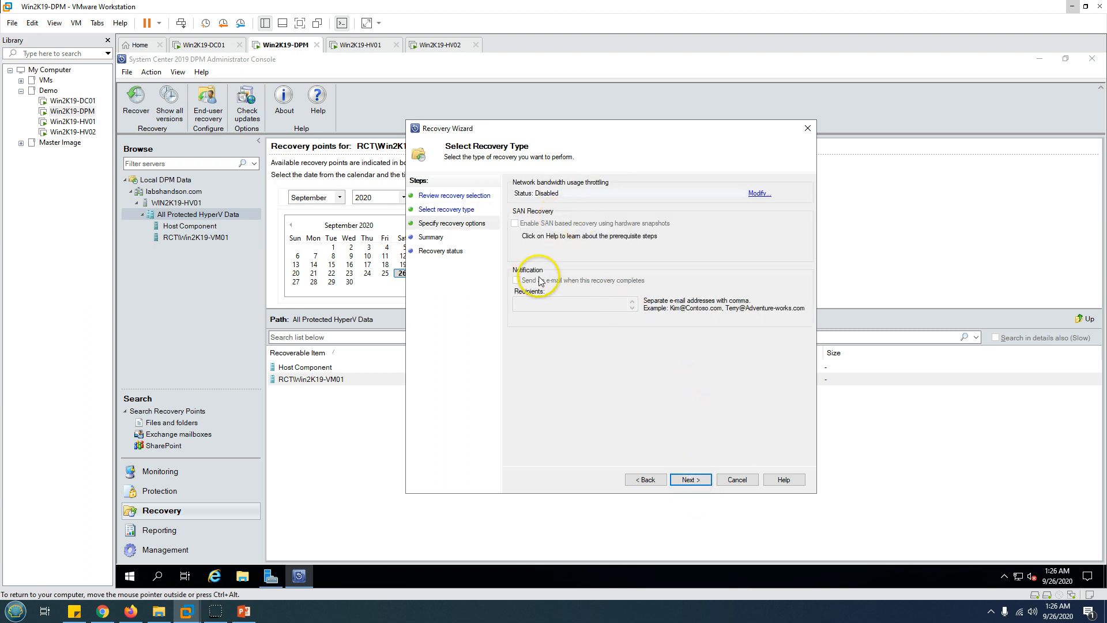
# Step: Try out the network bandwidth usage throttling option and its work-hour settings in the recovery options, then discard the changes
pyautogui.click(757, 193)
pyautogui.click(505, 253)
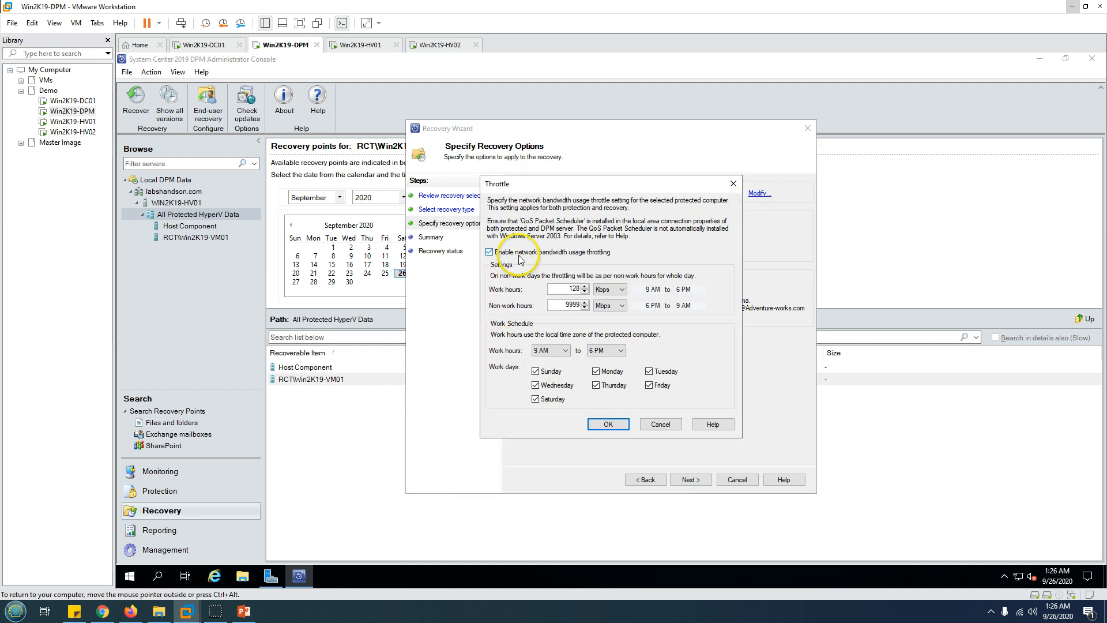
pyautogui.click(520, 256)
pyautogui.click(652, 423)
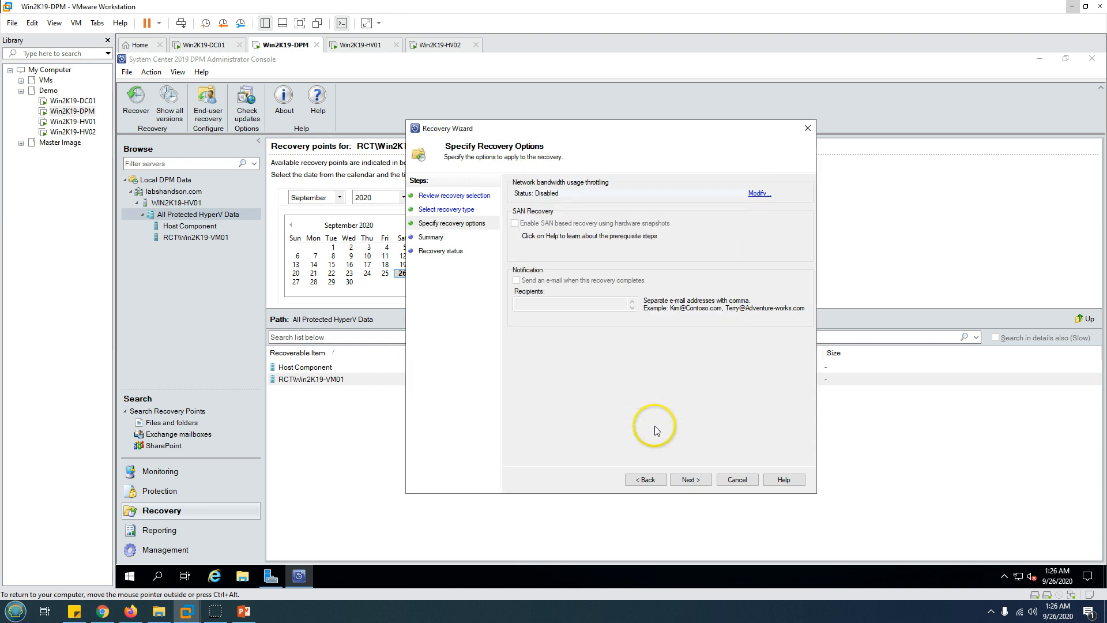
pyautogui.click(701, 480)
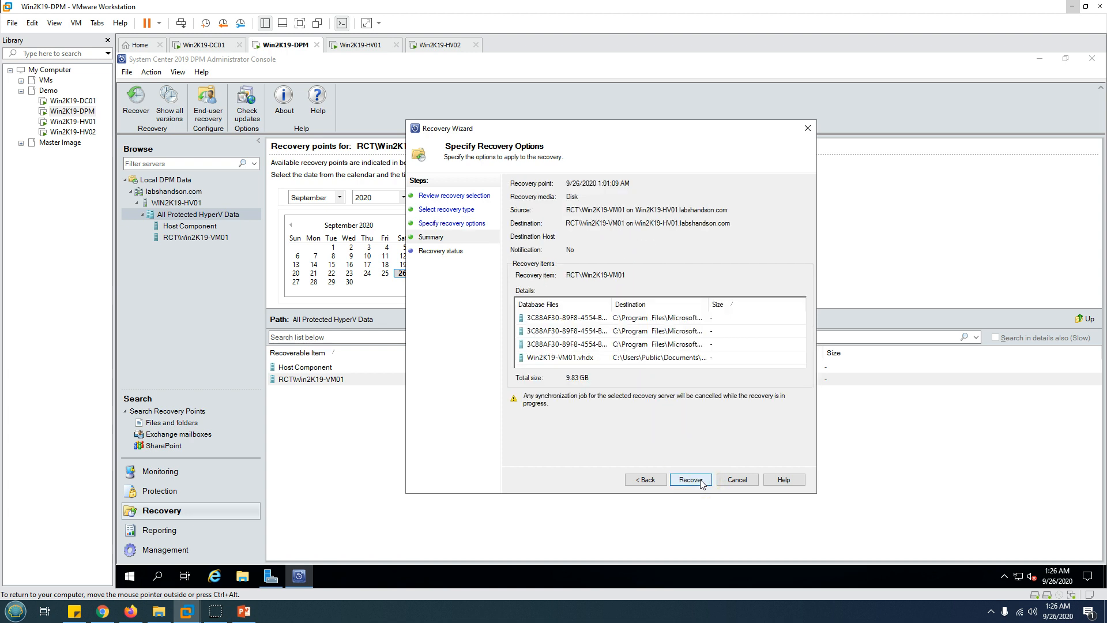
pyautogui.click(651, 481)
pyautogui.click(759, 193)
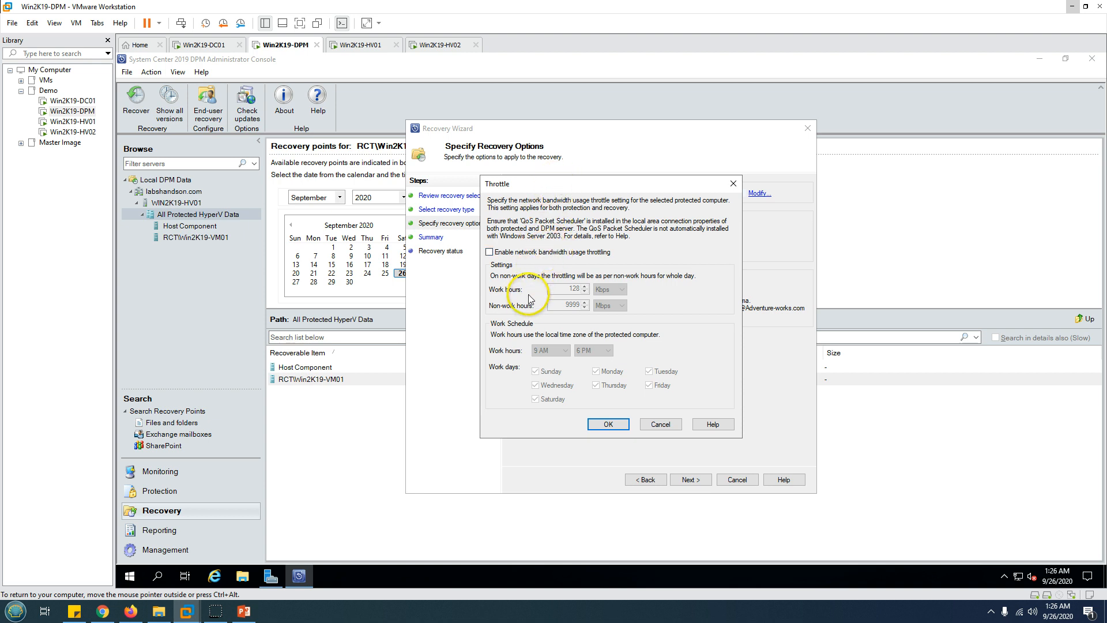
pyautogui.click(503, 252)
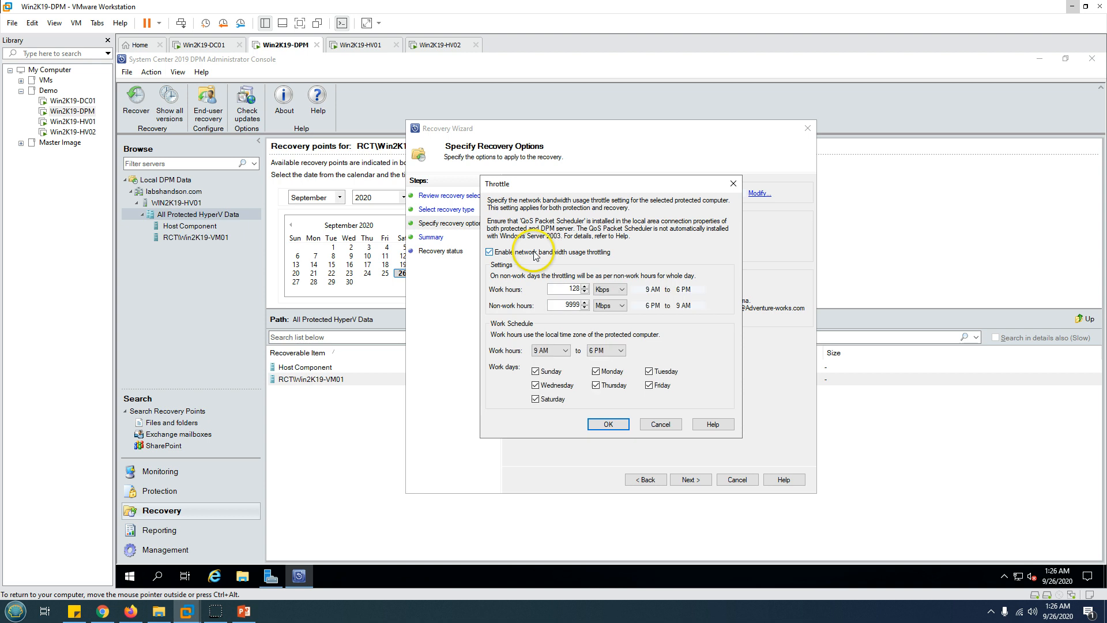
pyautogui.click(607, 293)
pyautogui.click(495, 252)
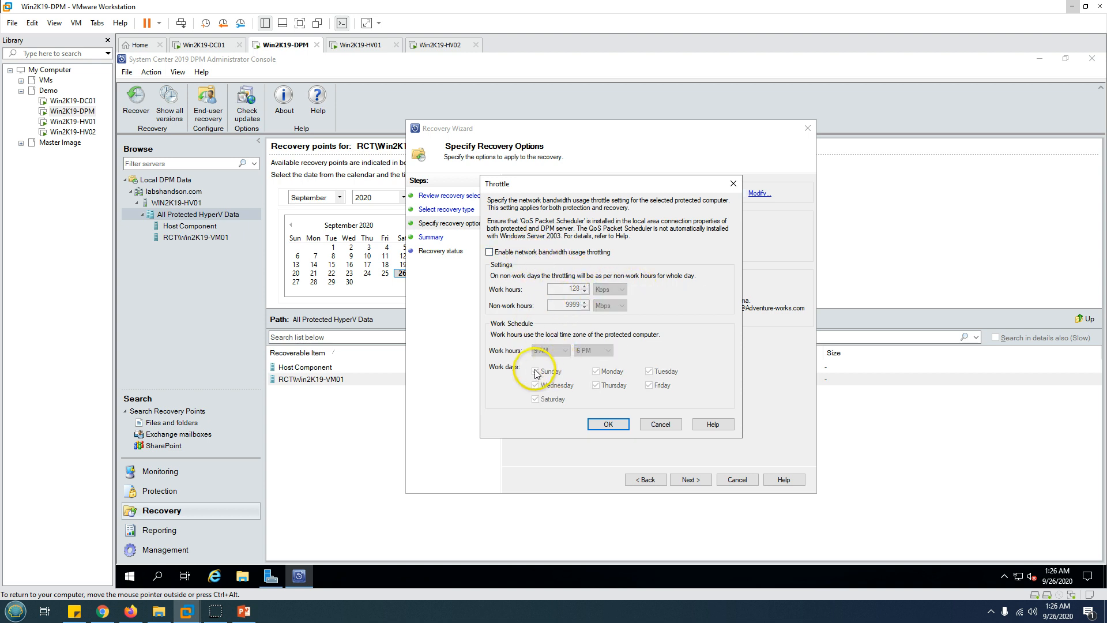
pyautogui.click(656, 425)
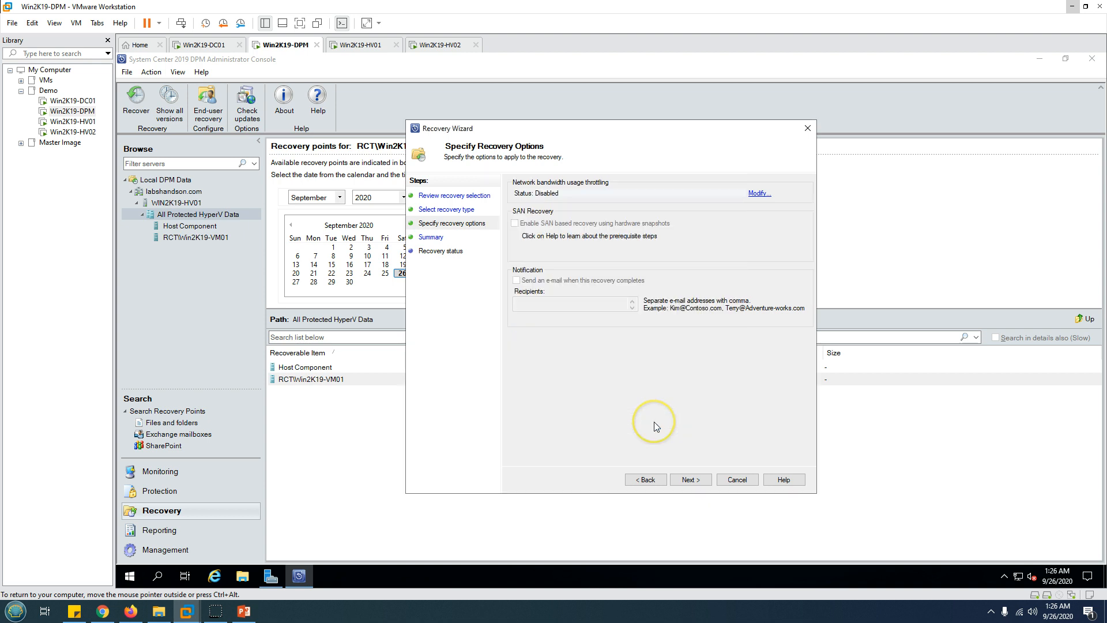
# Step: Review the database files and their destinations in the recovery summary, sorted by file name, and start the recovery of RCT\Win2K19-VM01
pyautogui.click(691, 480)
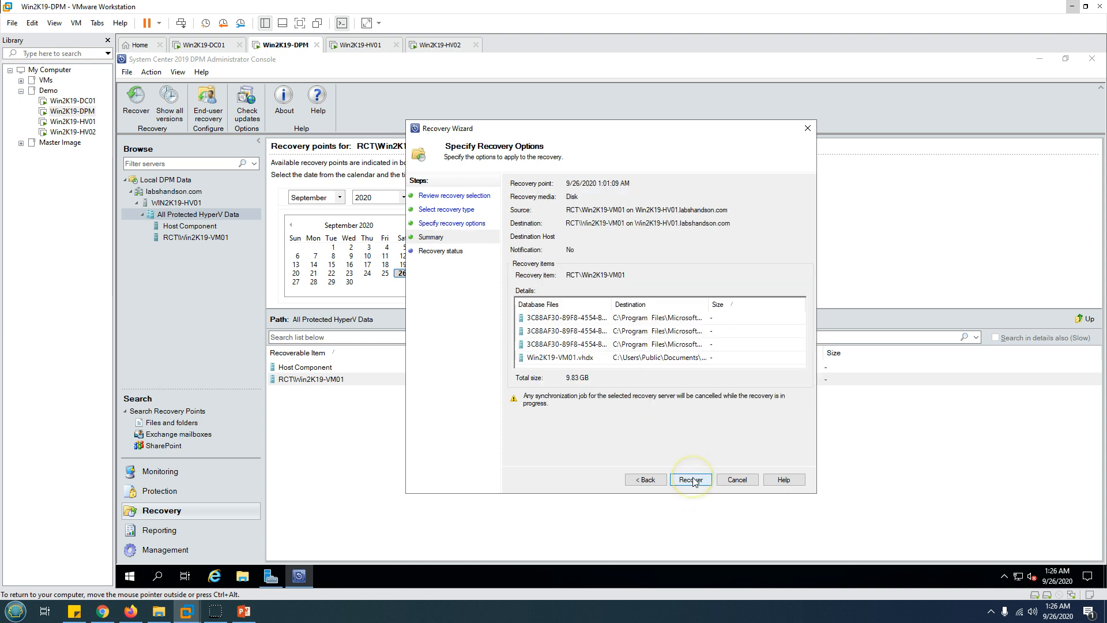
pyautogui.click(613, 320)
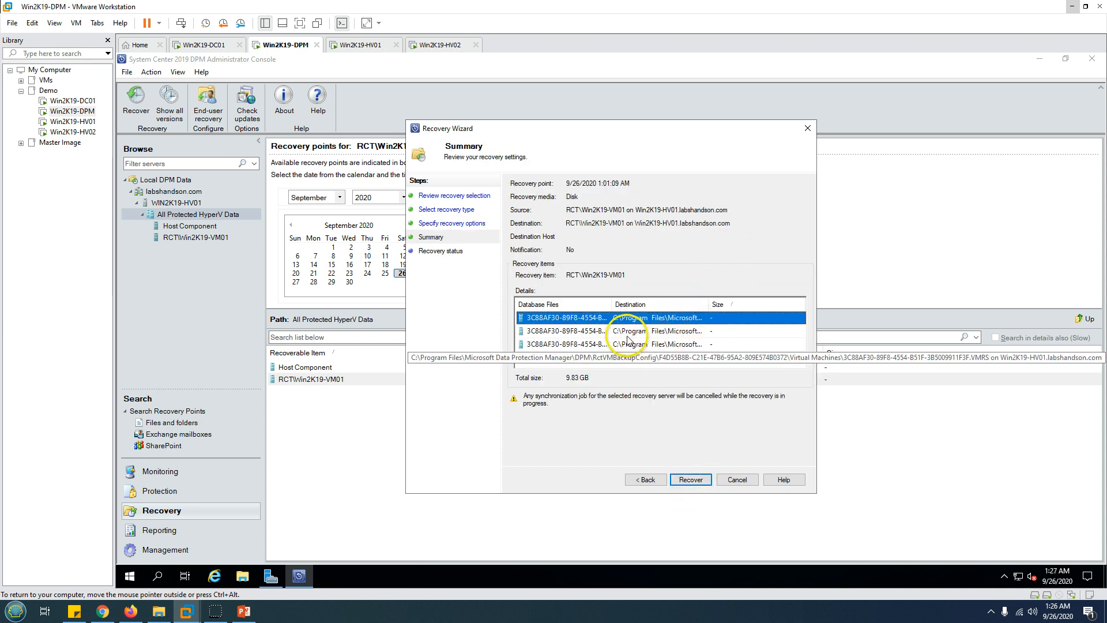
pyautogui.click(627, 358)
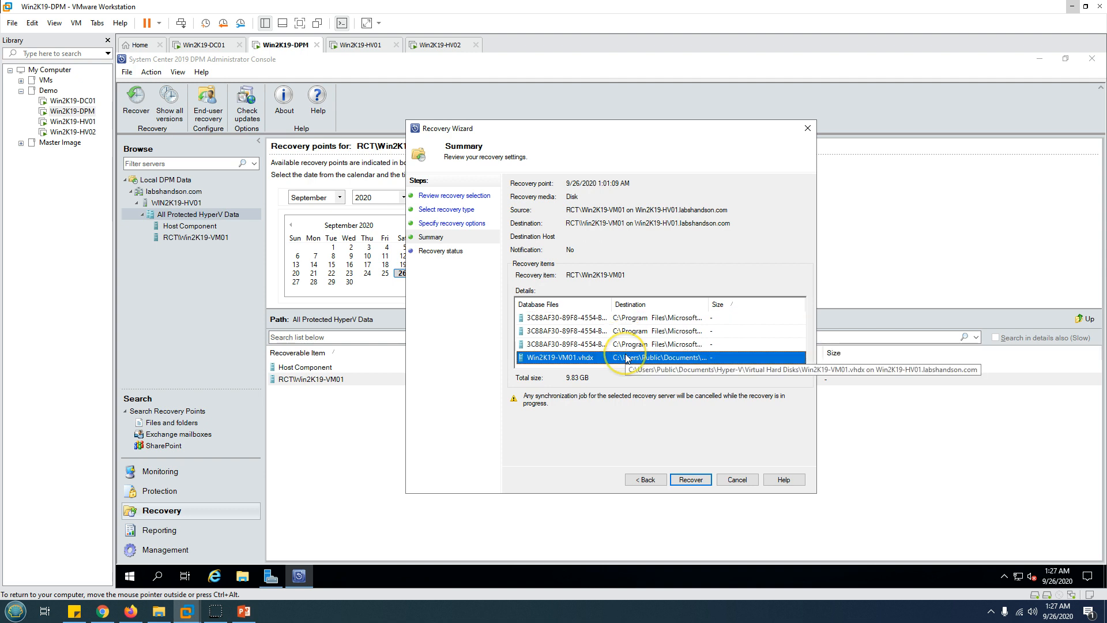
pyautogui.click(571, 305)
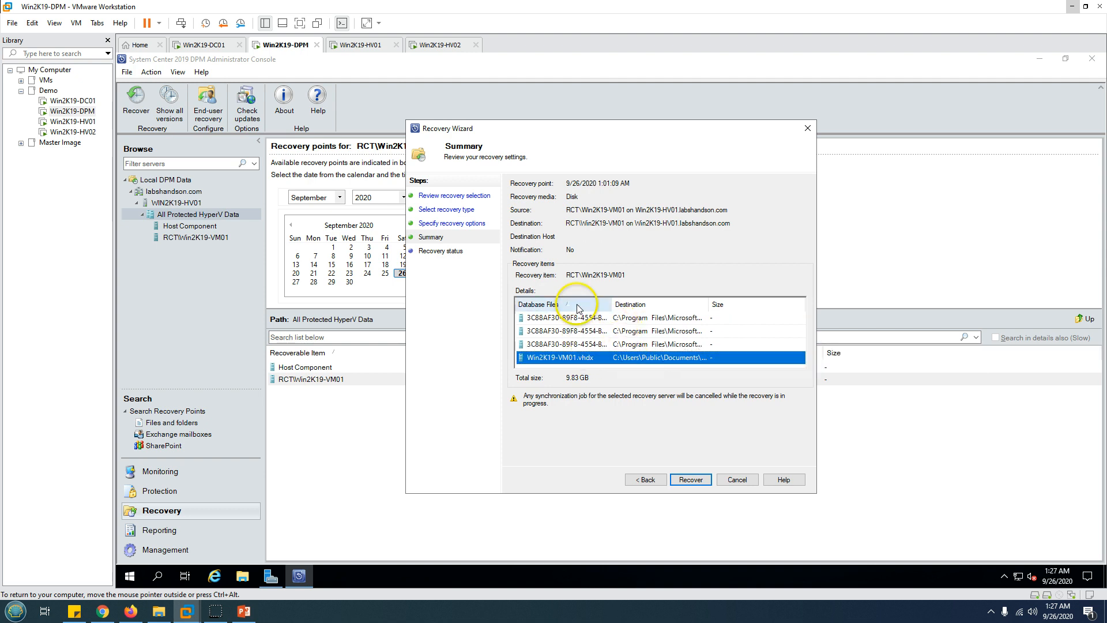
pyautogui.click(554, 304)
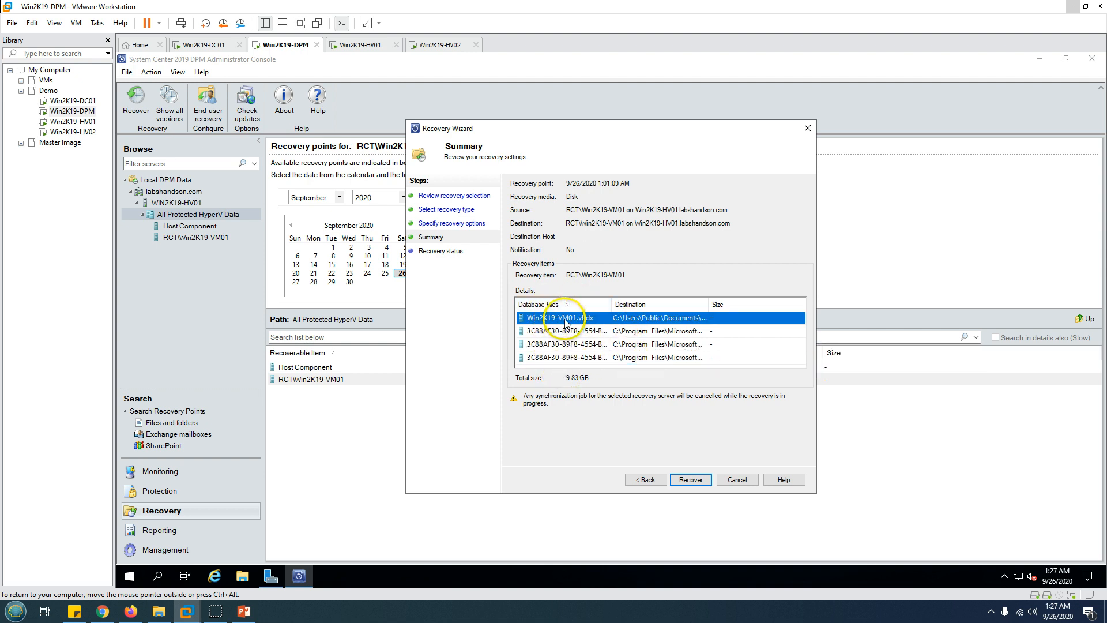
pyautogui.click(695, 481)
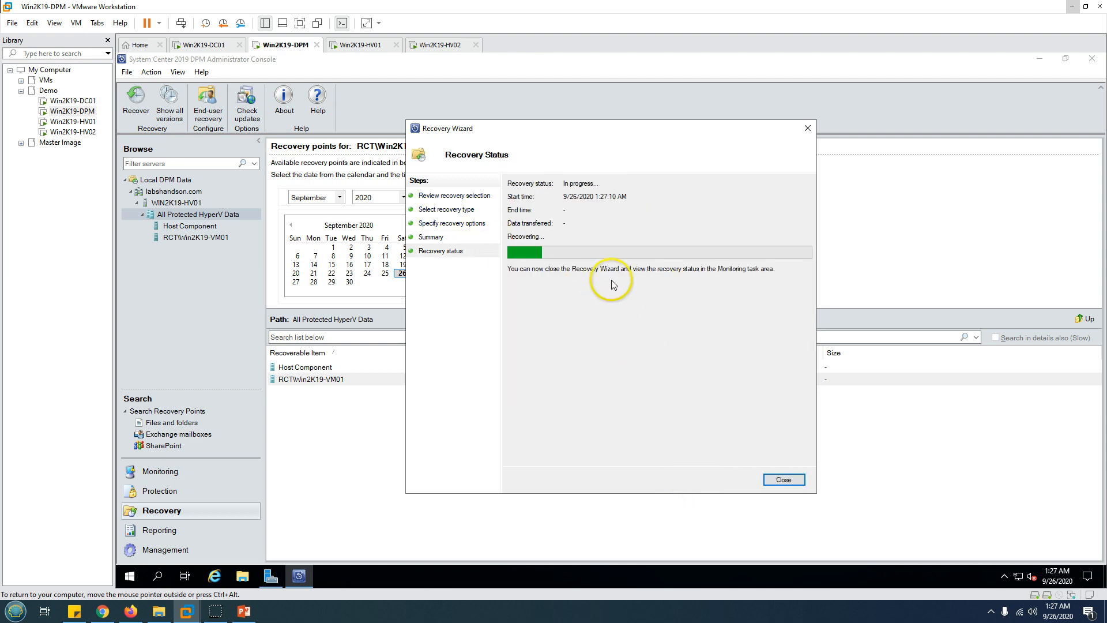
# Step: Monitor the recovery status on Win2K19-DPM while checking the virtual machine list in Hyper-V Manager on Win2K19-HV01
pyautogui.click(365, 46)
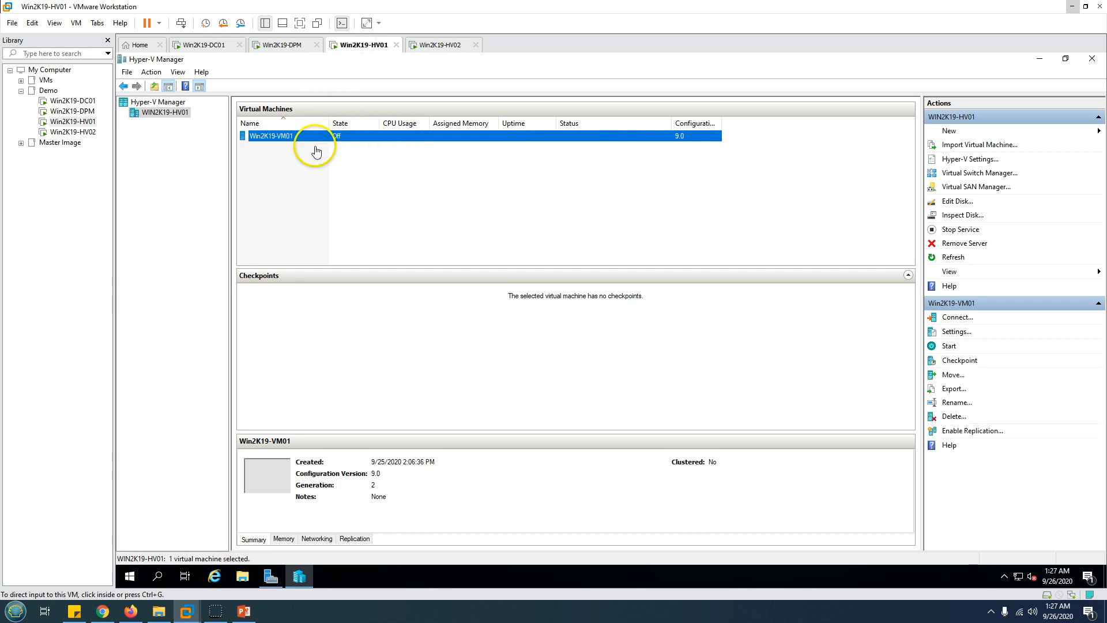
pyautogui.click(284, 45)
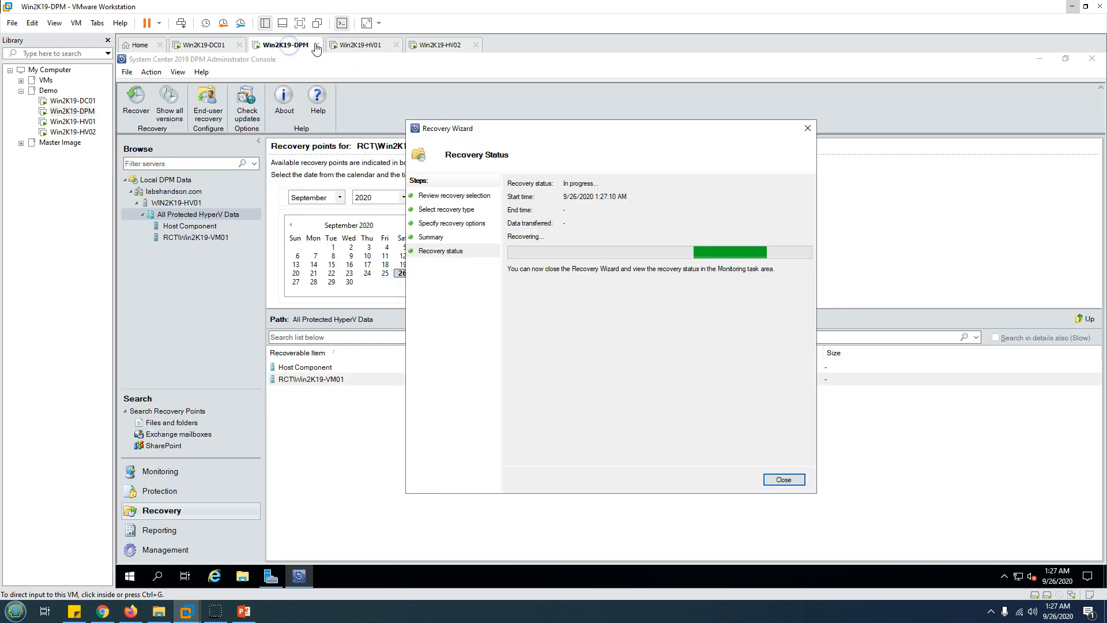
pyautogui.click(370, 49)
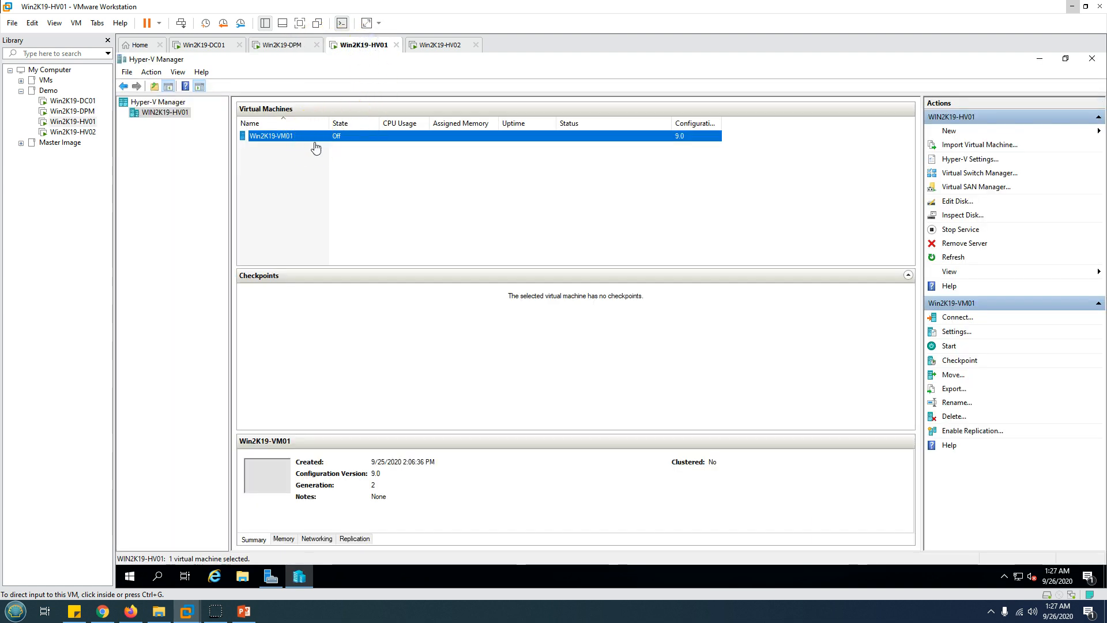
pyautogui.click(297, 47)
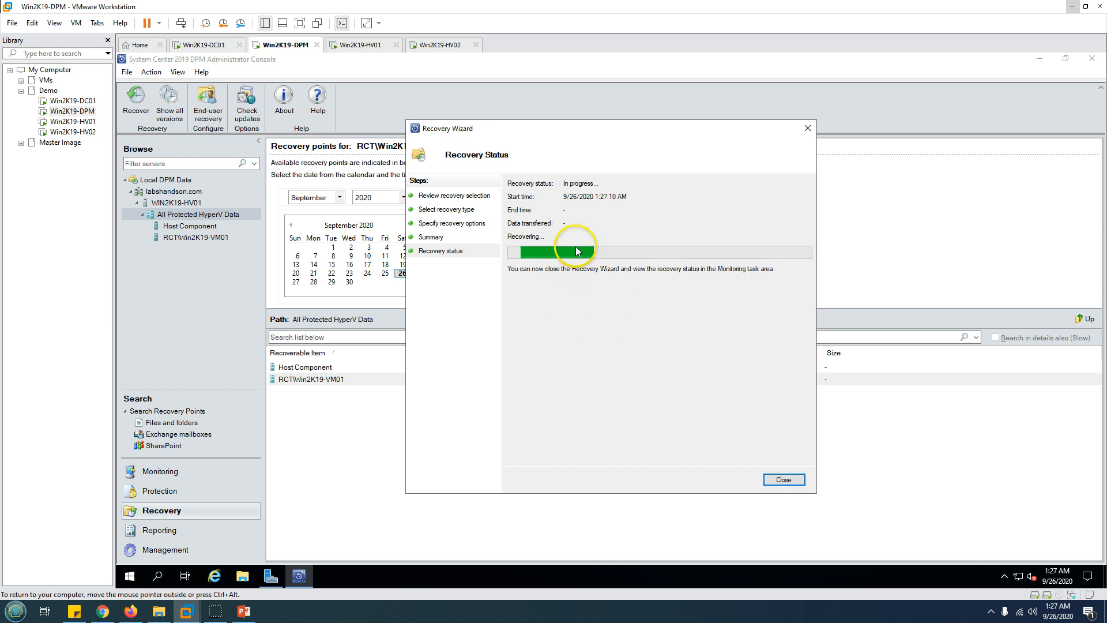
pyautogui.moveTo(563, 128); pyautogui.dragTo(398, 138)
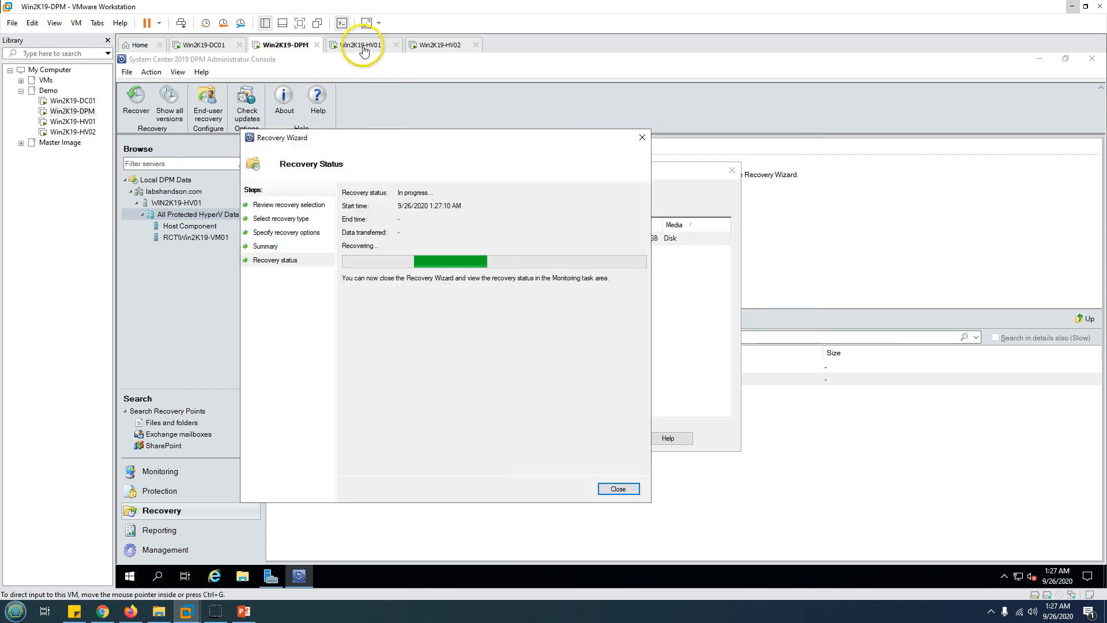
pyautogui.click(363, 46)
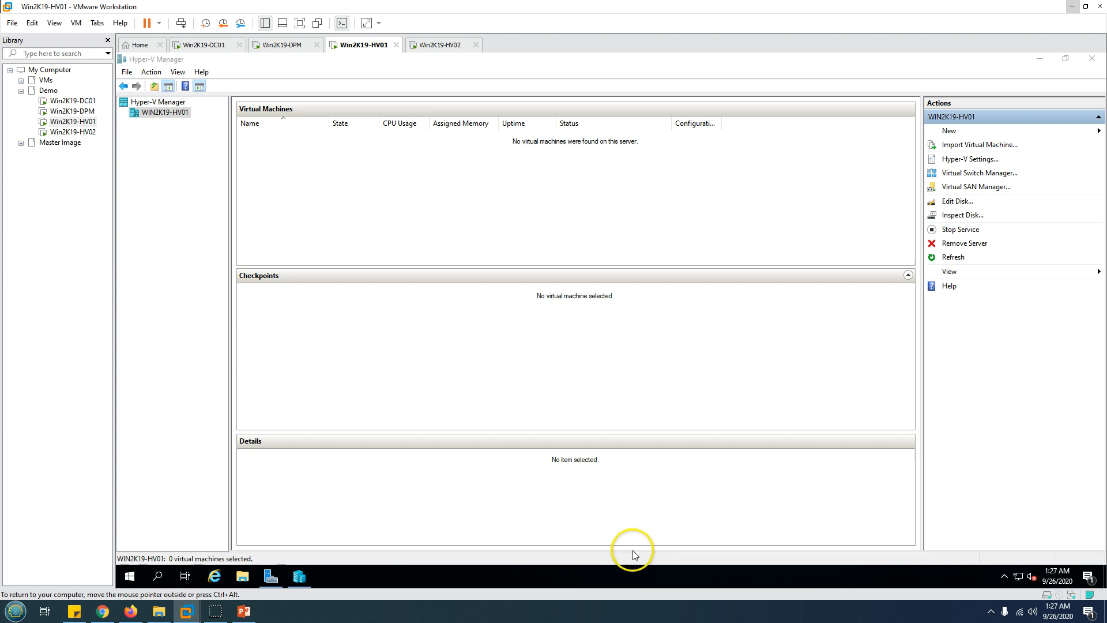
pyautogui.click(283, 45)
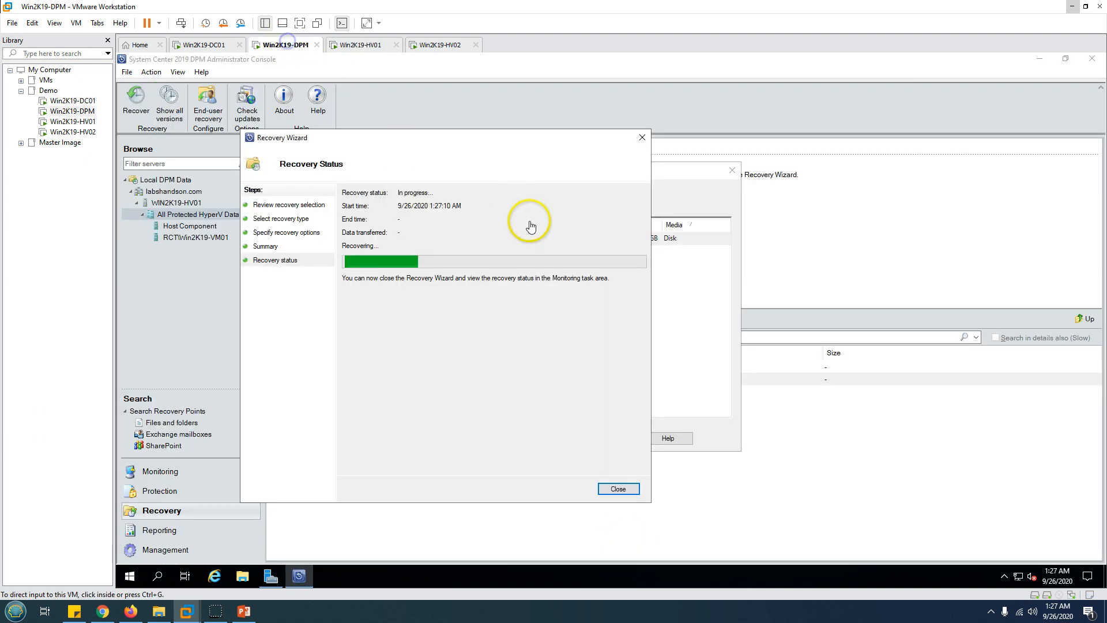
pyautogui.click(359, 45)
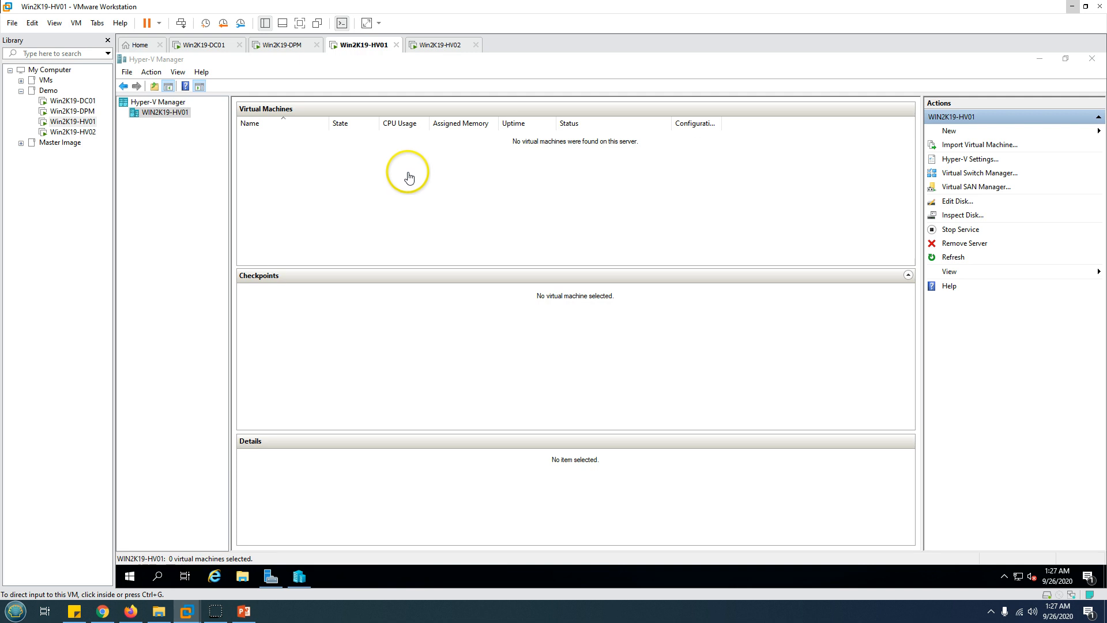
pyautogui.click(297, 46)
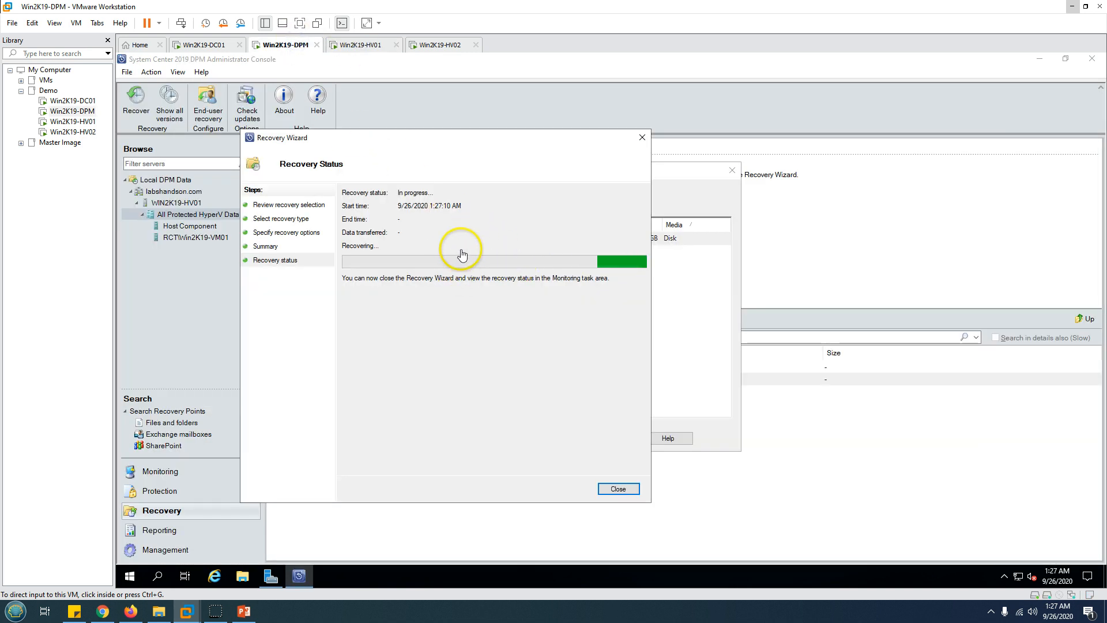
pyautogui.click(355, 46)
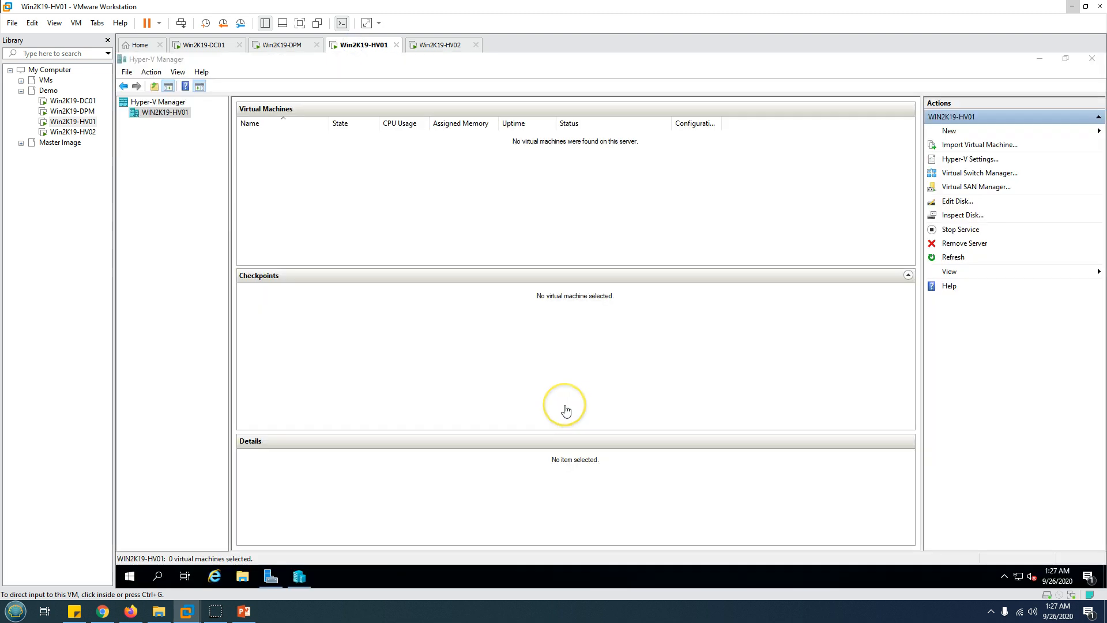
# Step: Open Task Manager on Win2K19-HV01 and check its Ethernet throughput while the recovery runs
pyautogui.rightClick(457, 573)
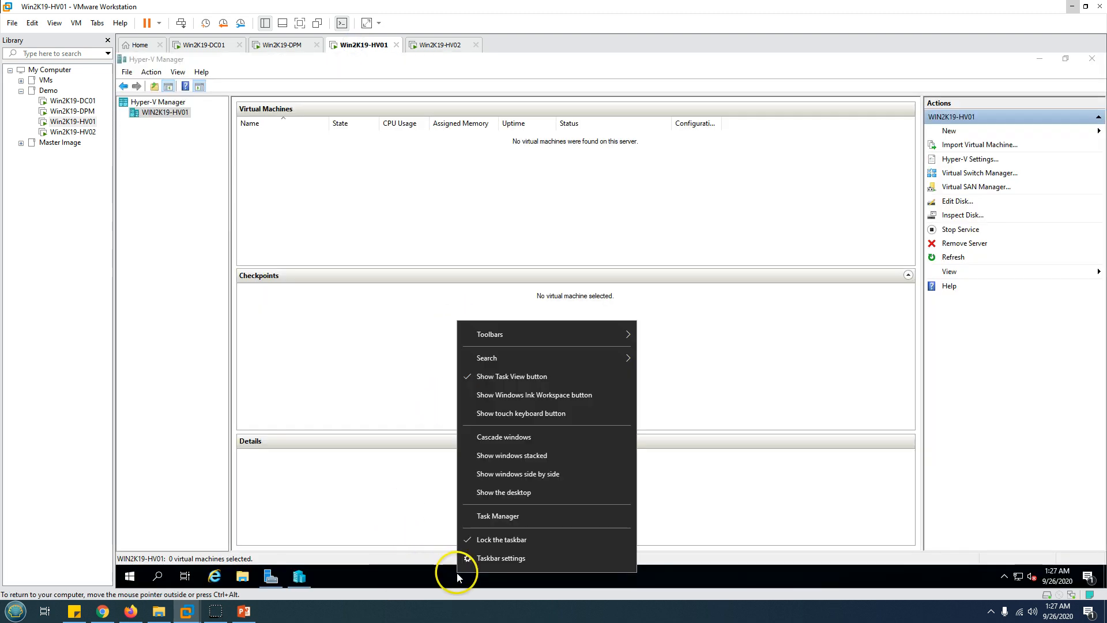
pyautogui.click(505, 518)
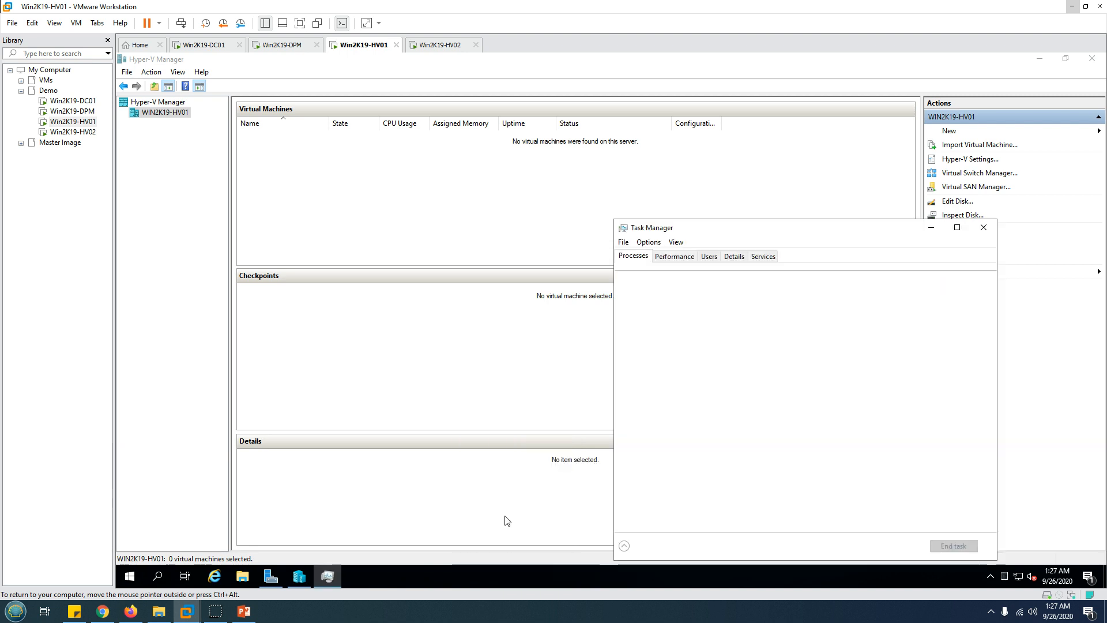
pyautogui.click(673, 258)
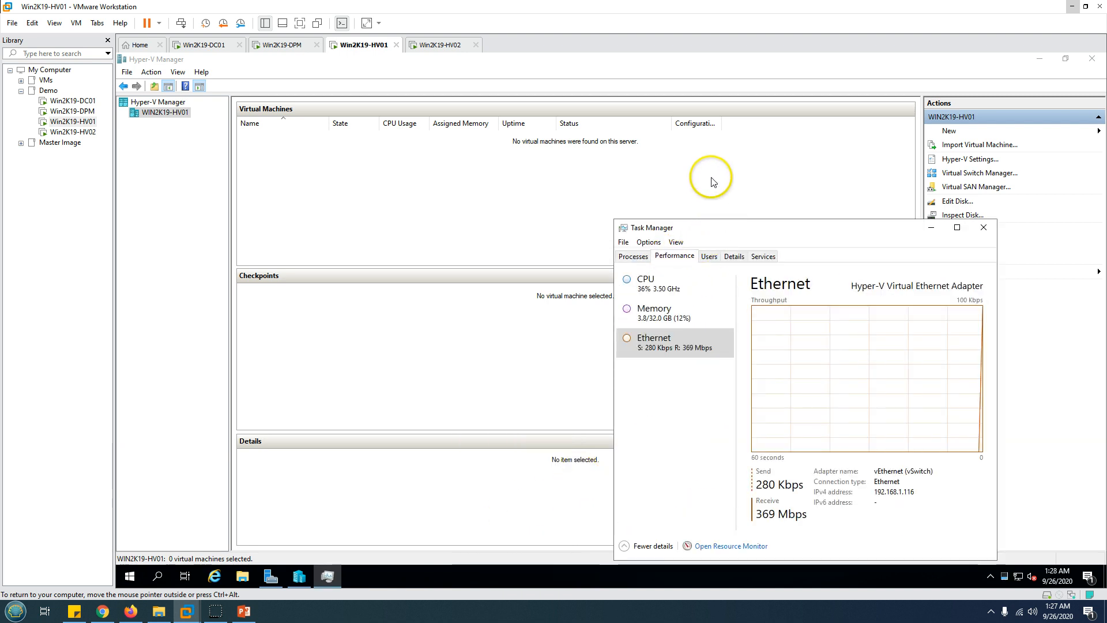
pyautogui.click(609, 317)
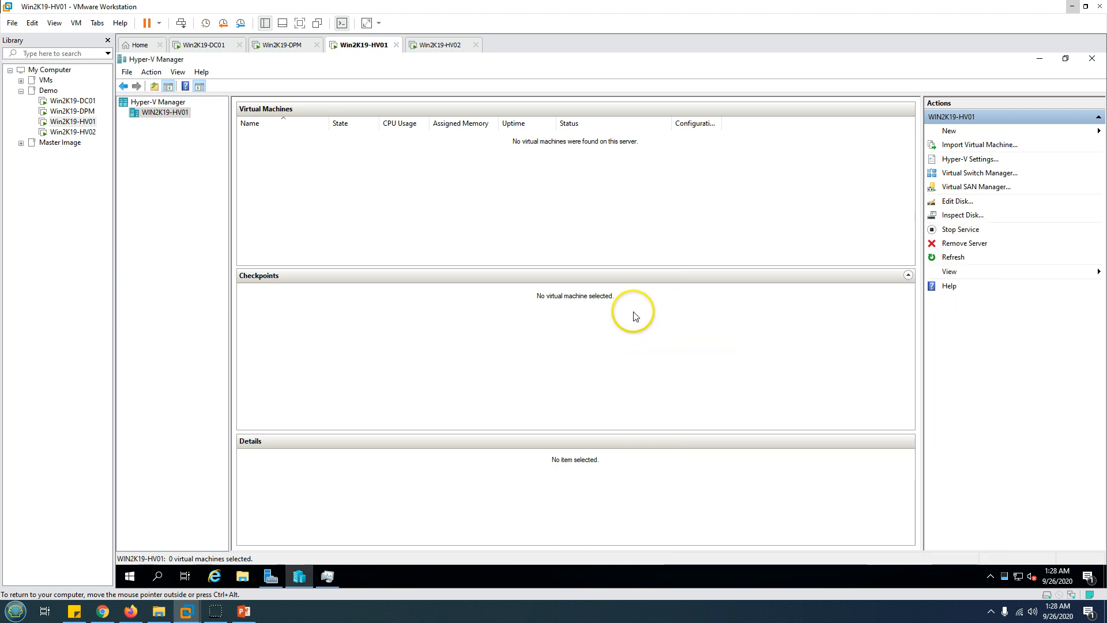
pyautogui.rightClick(325, 586)
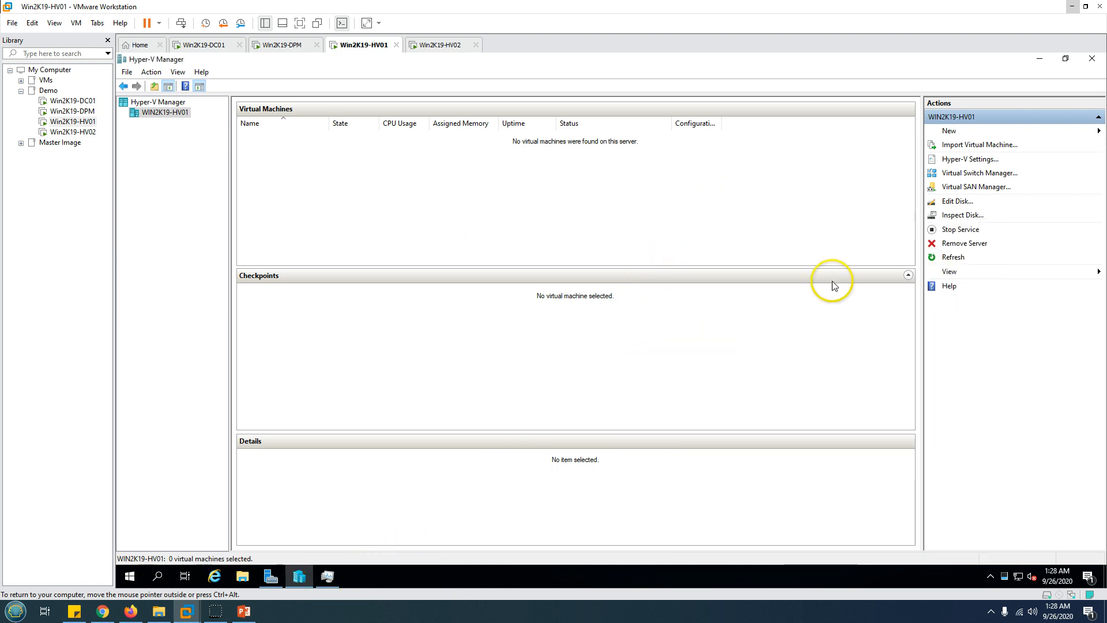
pyautogui.click(328, 576)
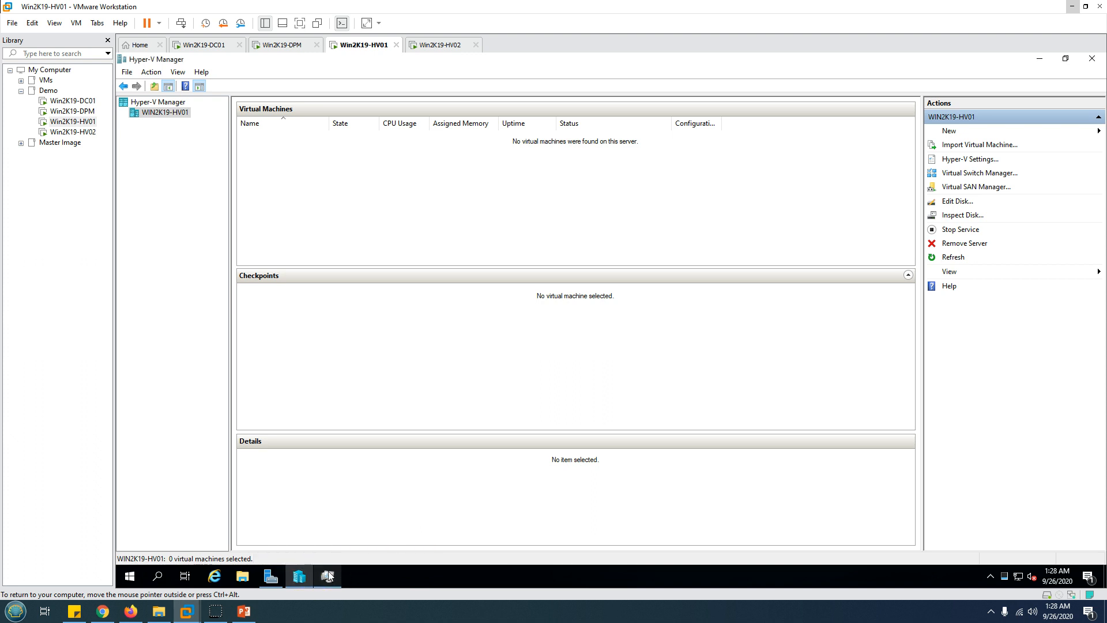
# Step: Open Task Manager on Win2K19-DPM and check its Ethernet throughput beside the recovery status of the running recovery job
pyautogui.click(283, 45)
pyautogui.rightClick(686, 572)
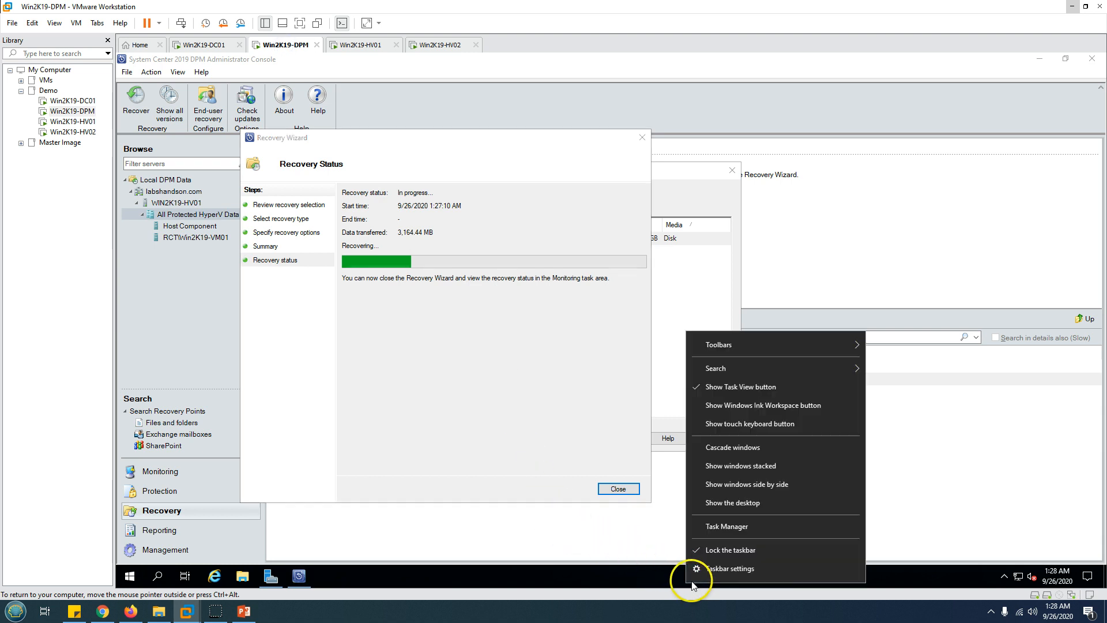
pyautogui.click(738, 532)
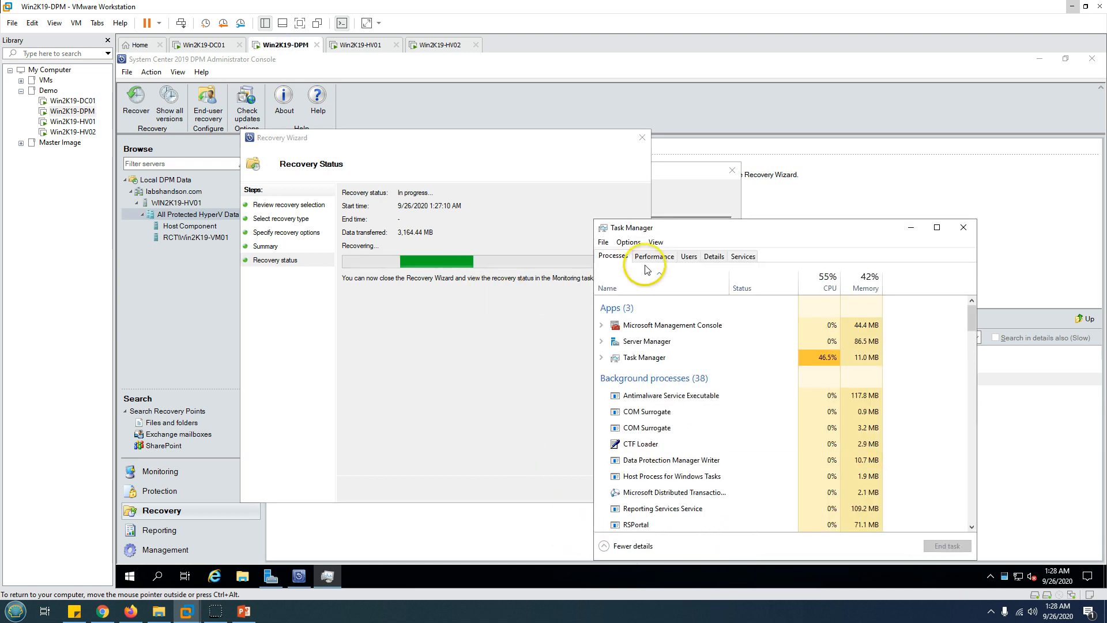
pyautogui.click(654, 256)
pyautogui.moveTo(703, 230); pyautogui.dragTo(717, 161)
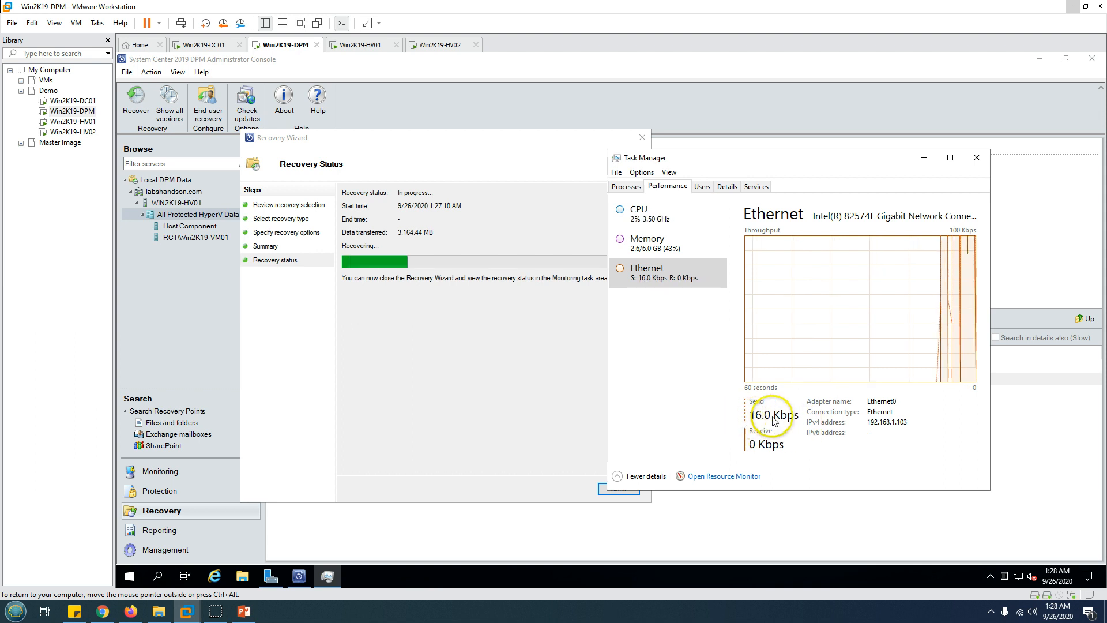
pyautogui.click(366, 51)
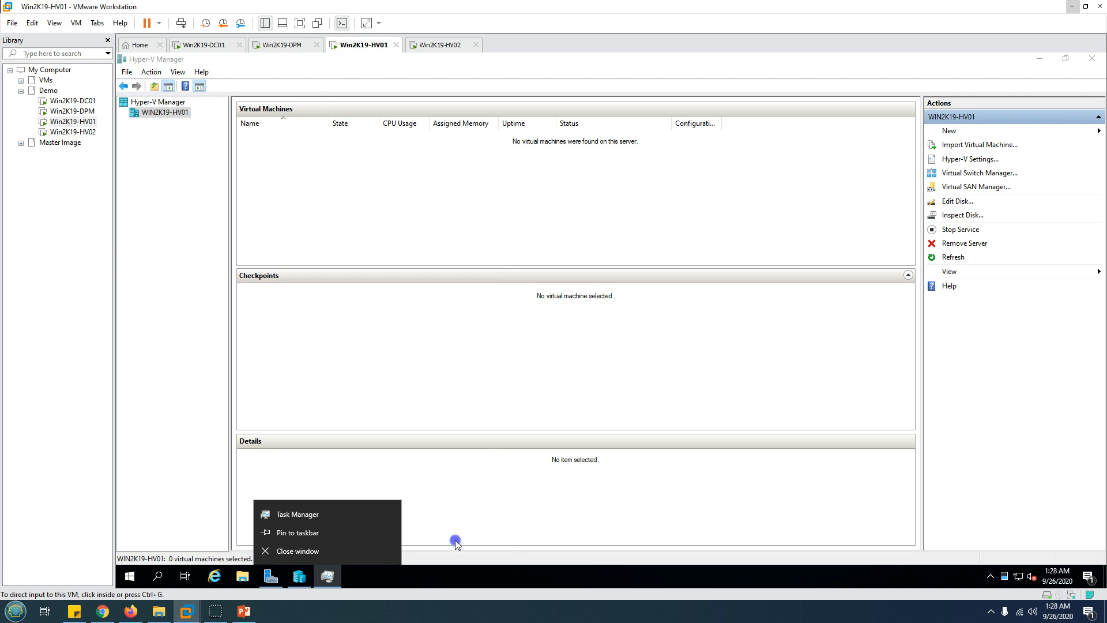
pyautogui.click(280, 45)
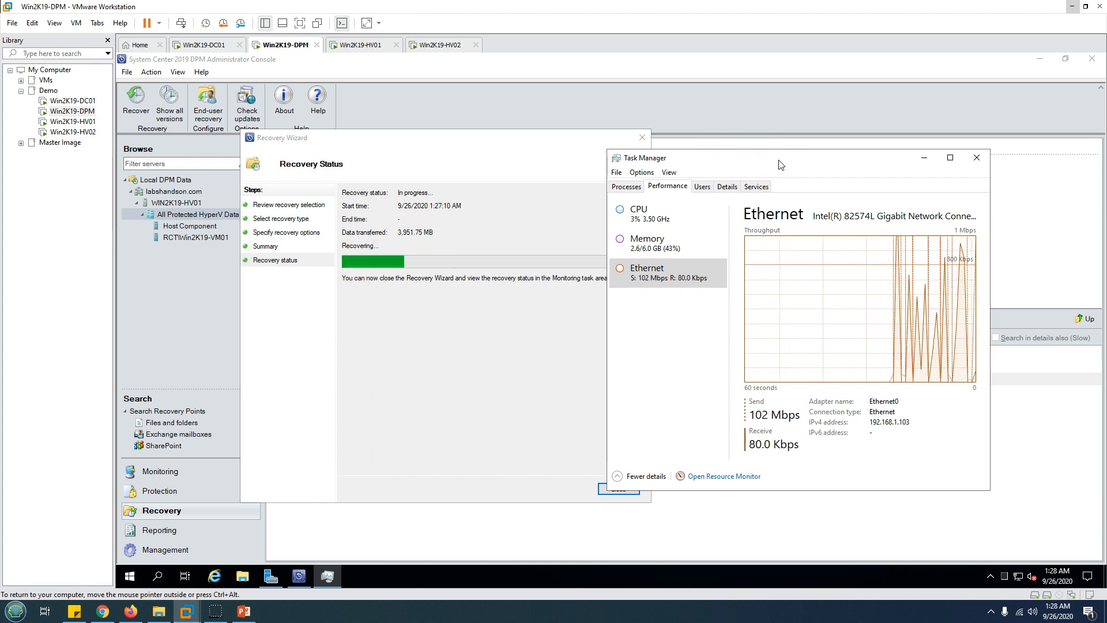
pyautogui.click(345, 244)
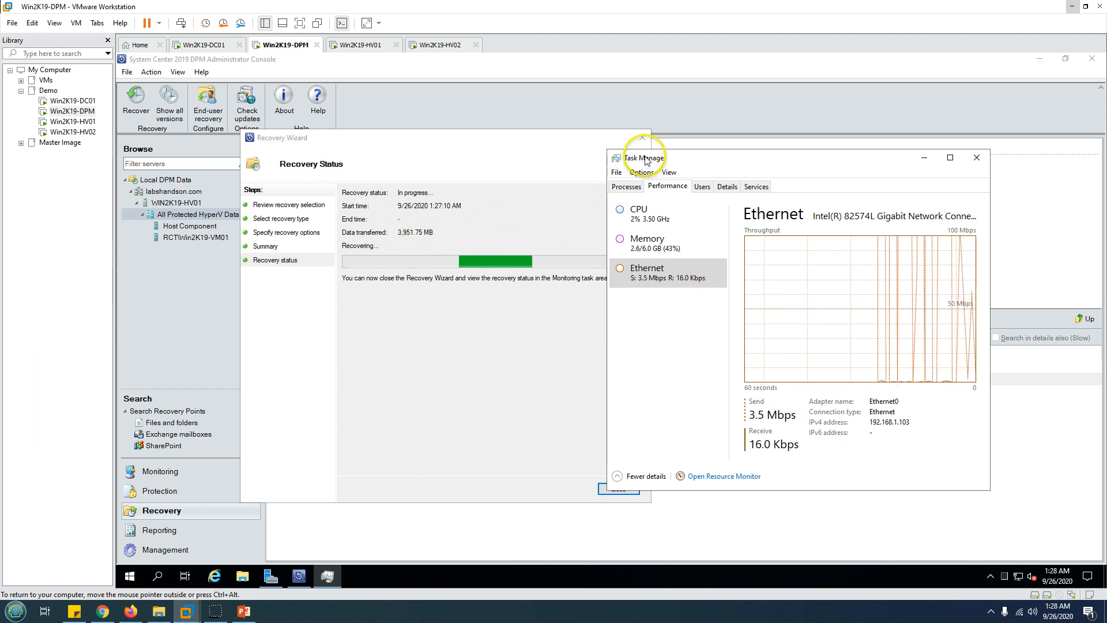
pyautogui.moveTo(648, 161); pyautogui.dragTo(694, 164)
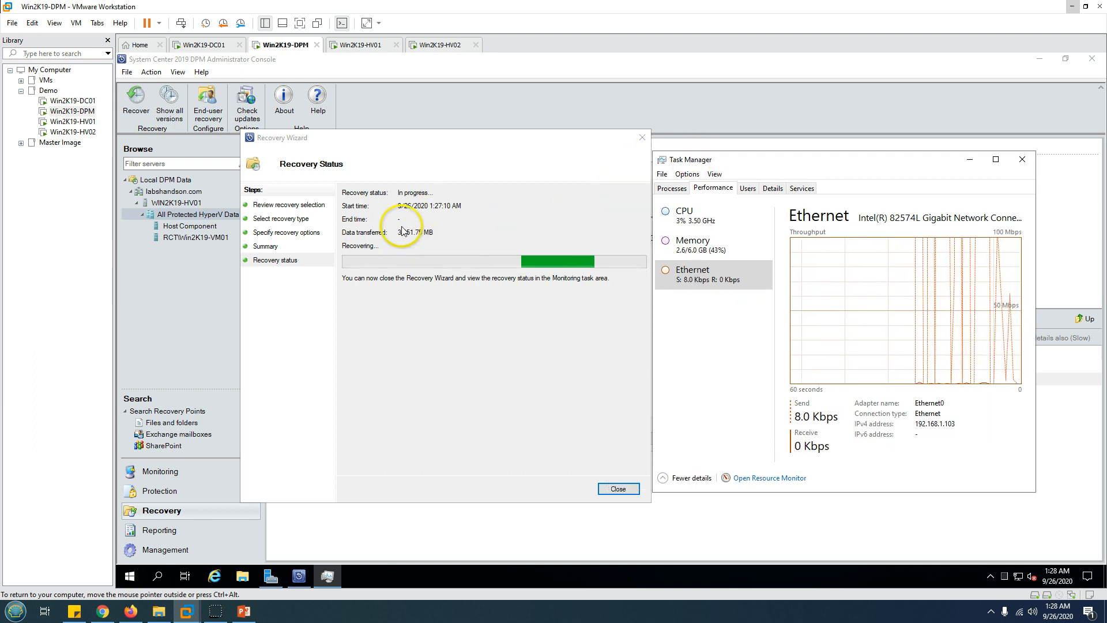
pyautogui.click(499, 236)
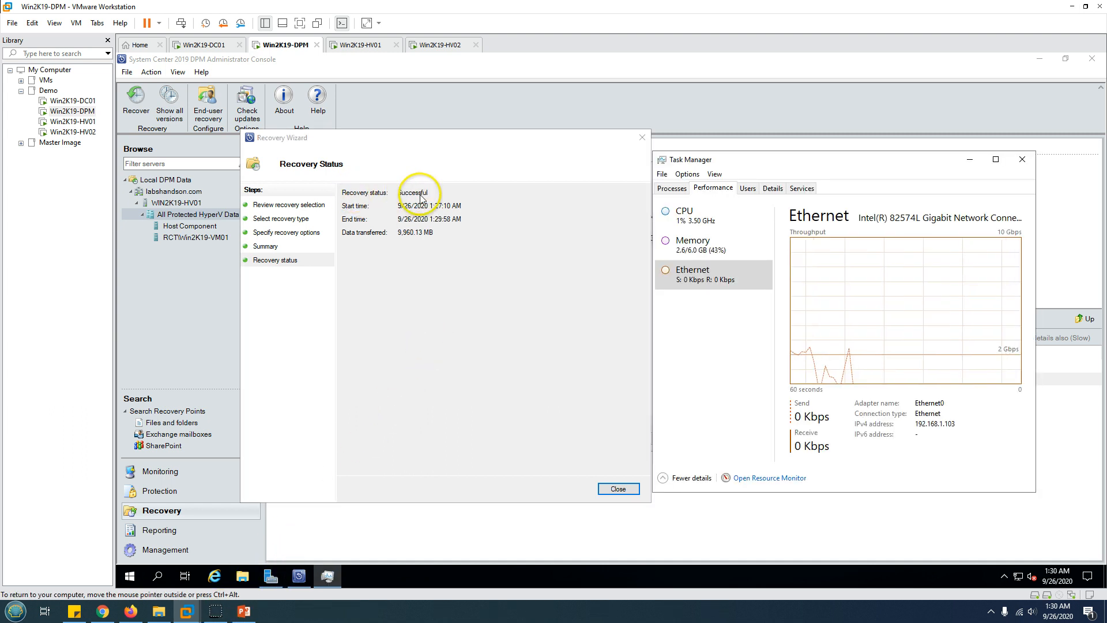
# Step: Close the finished Recovery Wizard and the list of all recovery points for Win2K19-VM01
pyautogui.click(428, 237)
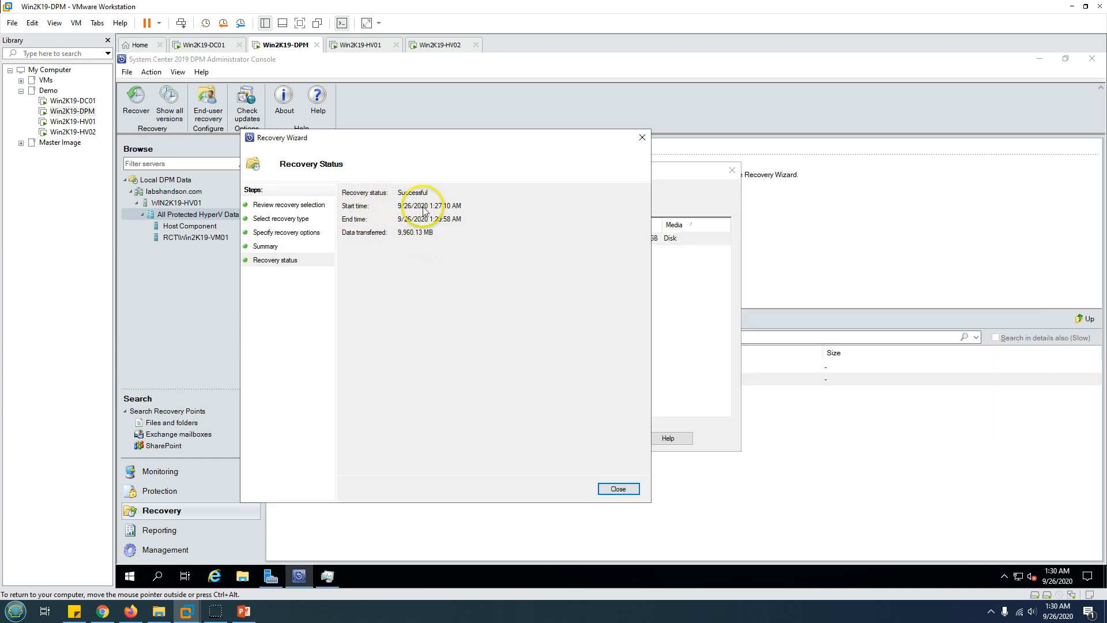
pyautogui.click(621, 490)
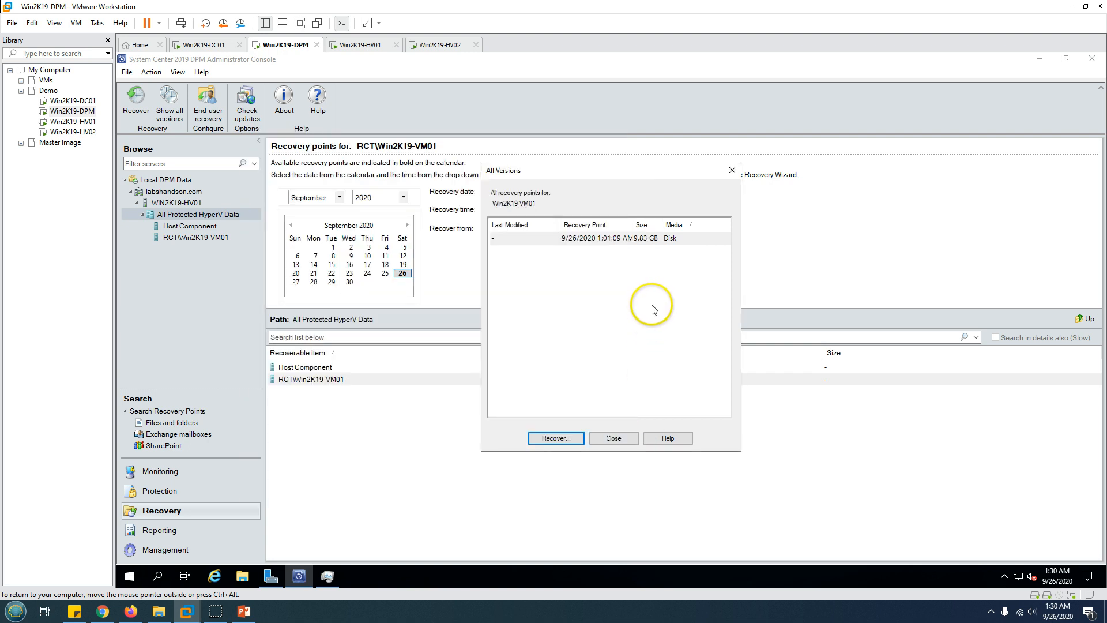
pyautogui.click(613, 437)
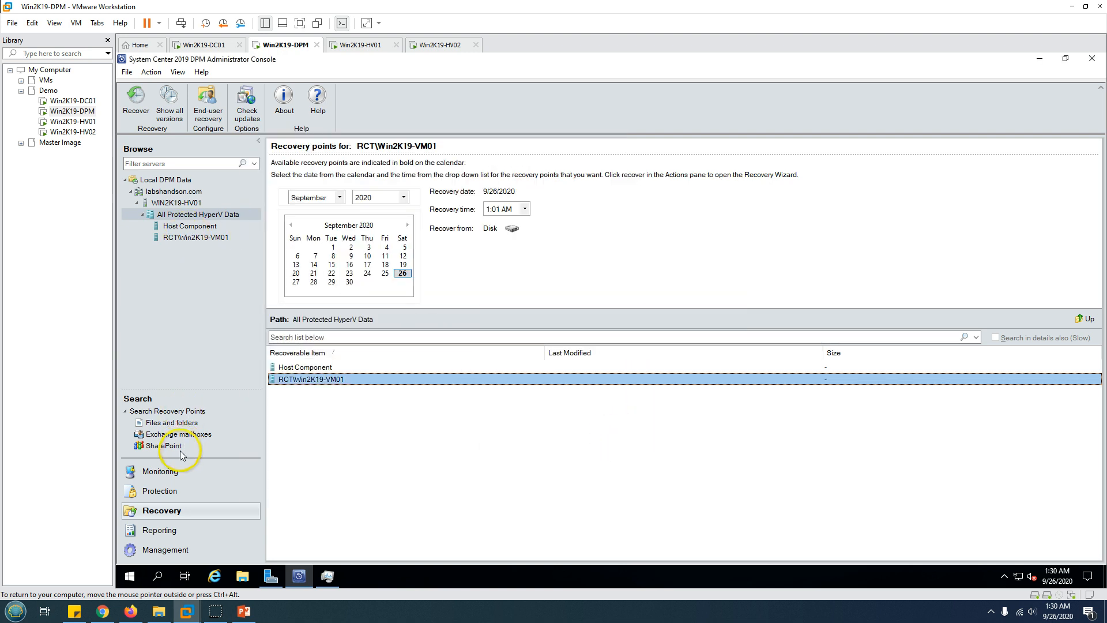
# Step: Examine the details of the information alert for the RCT\Win2K19-VM01 recovery in DPM monitoring
pyautogui.click(161, 471)
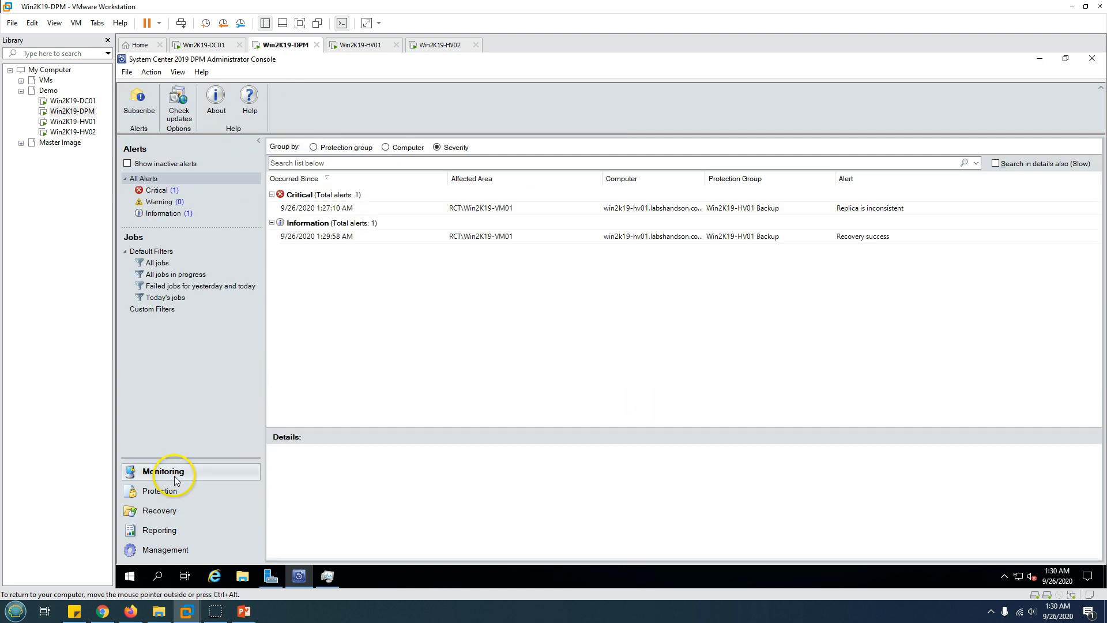
pyautogui.click(164, 213)
pyautogui.click(663, 209)
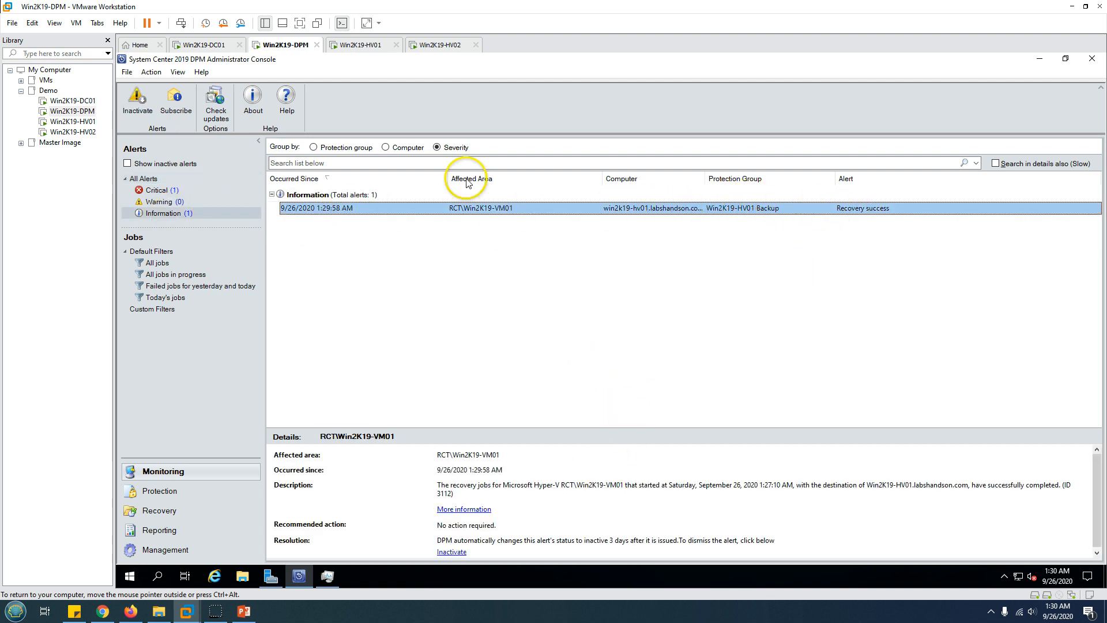
# Step: Start the restored virtual machine Win2K19-VM01 on Win2K19-HV01 and connect to its console
pyautogui.click(360, 45)
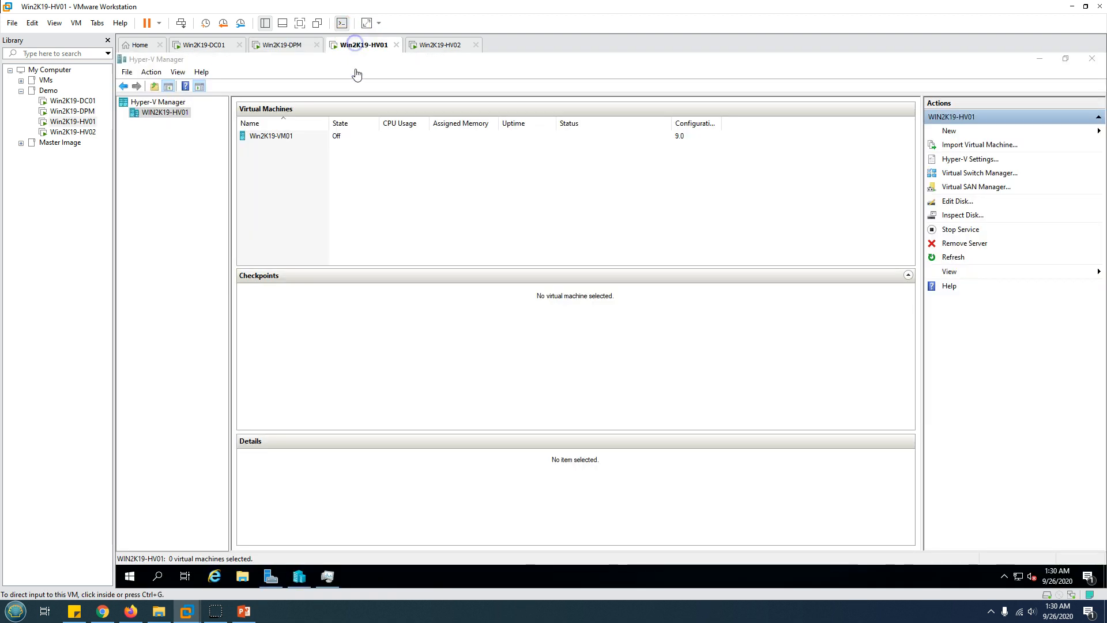
pyautogui.click(299, 139)
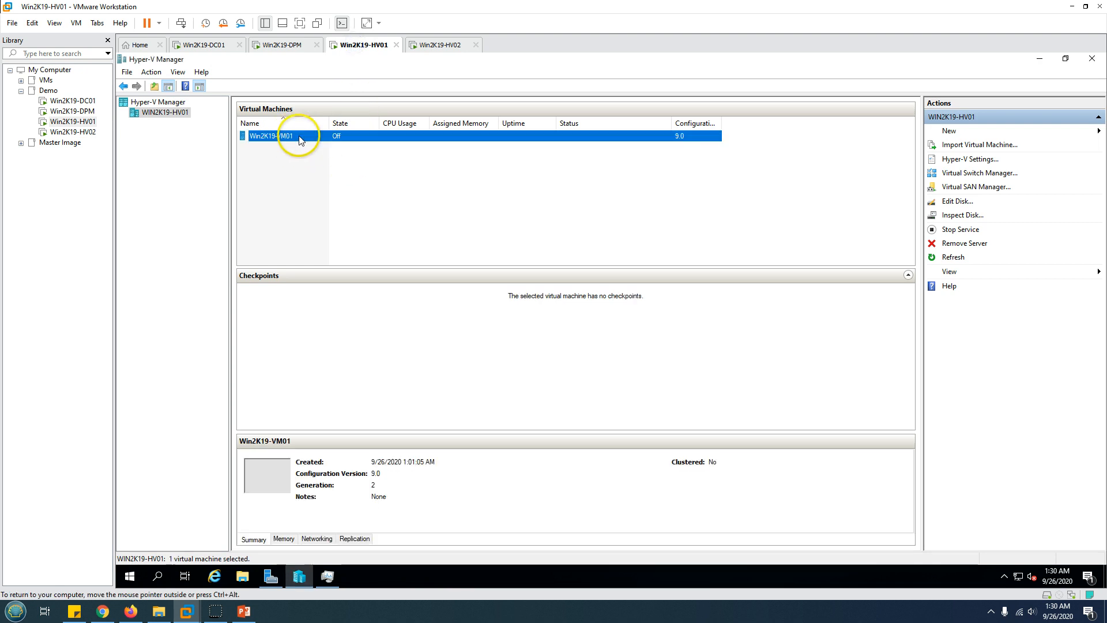
pyautogui.rightClick(310, 137)
pyautogui.click(347, 182)
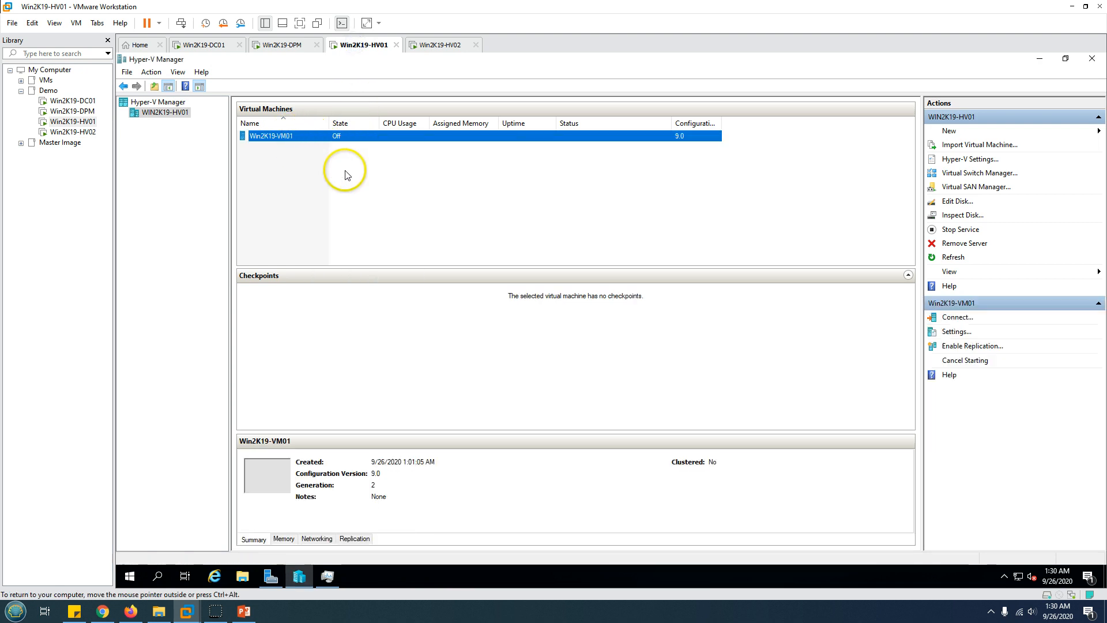
pyautogui.rightClick(345, 136)
pyautogui.click(363, 143)
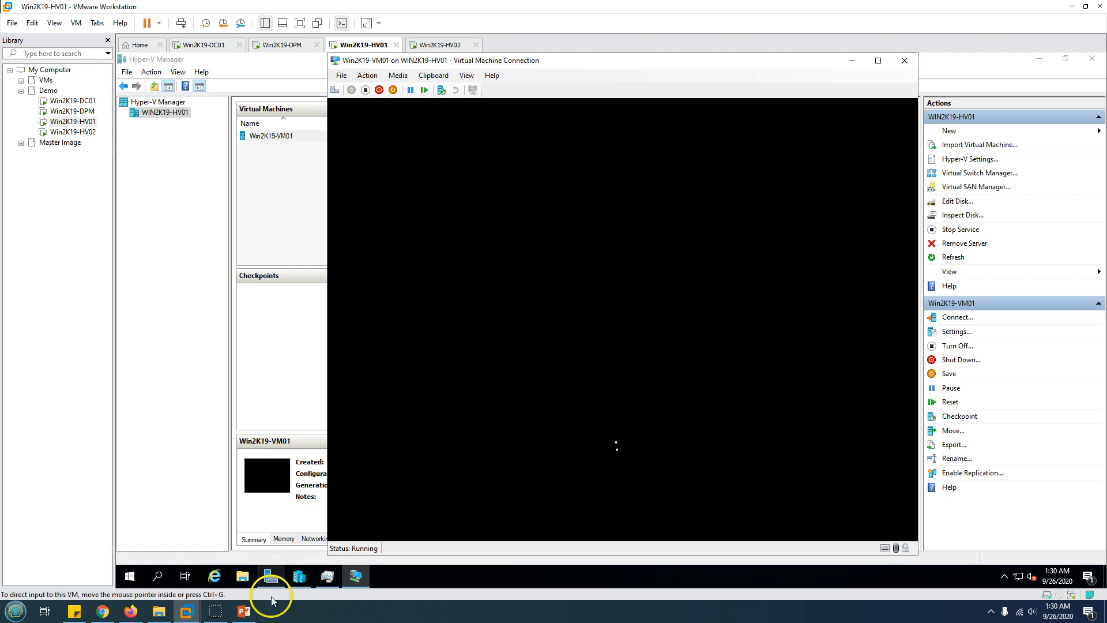
# Step: Shut down the Hyper-V host Win2K19-HV01
pyautogui.click(283, 46)
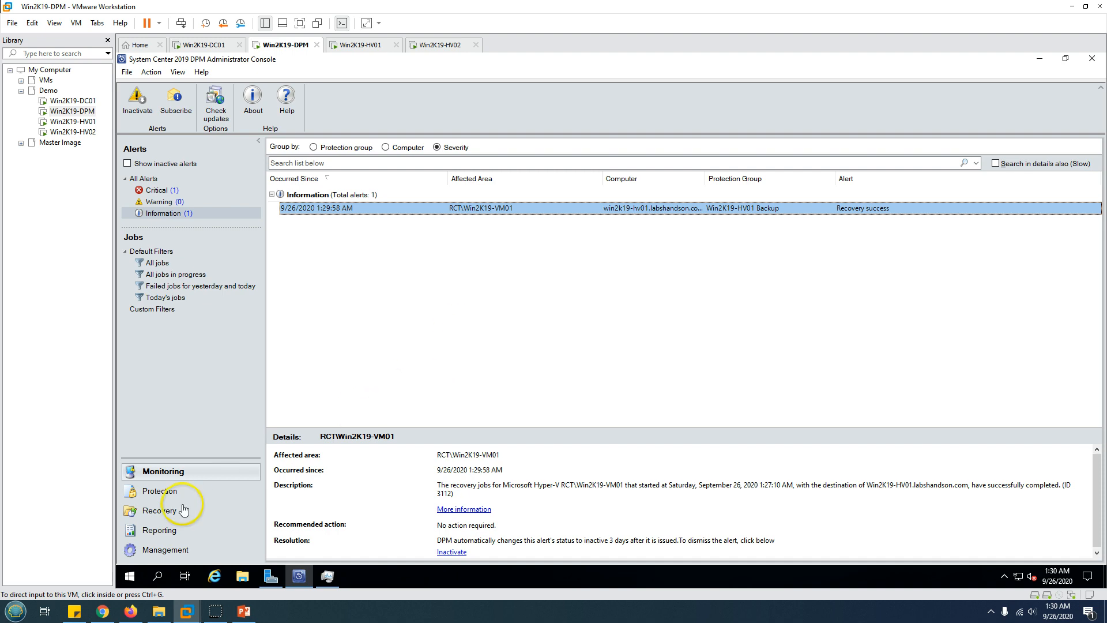
pyautogui.click(363, 45)
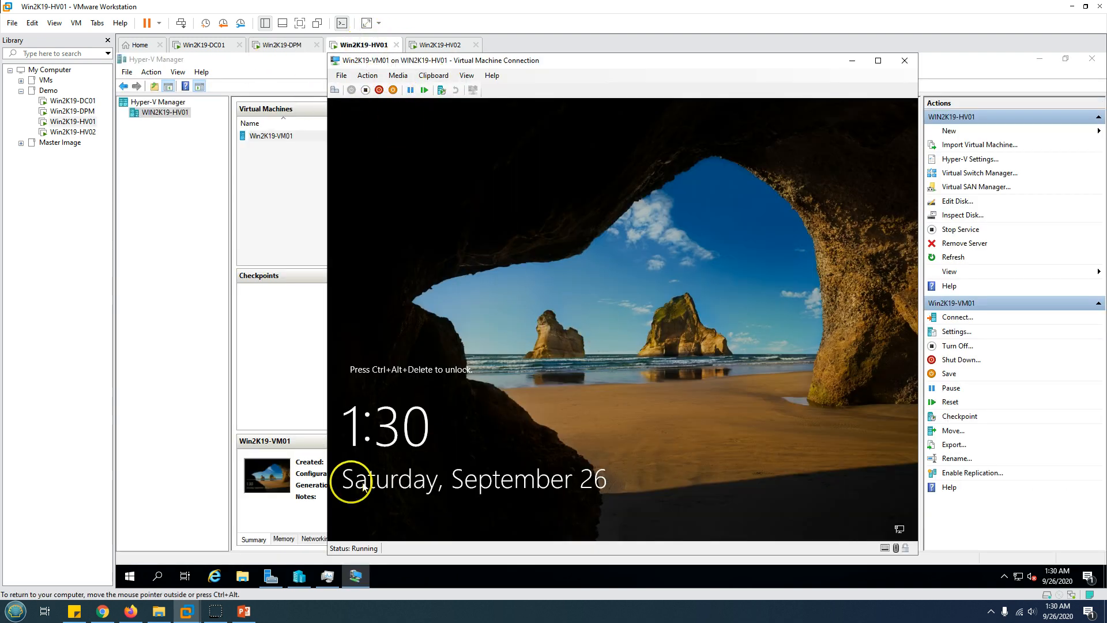
pyautogui.click(137, 579)
pyautogui.click(130, 551)
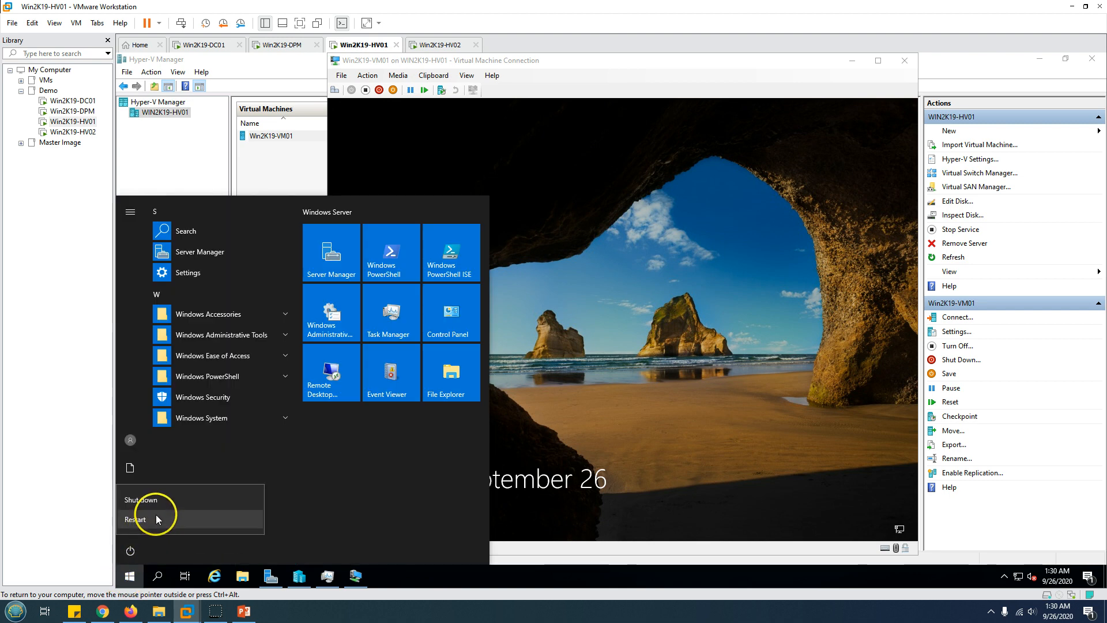
pyautogui.click(163, 507)
pyautogui.click(285, 517)
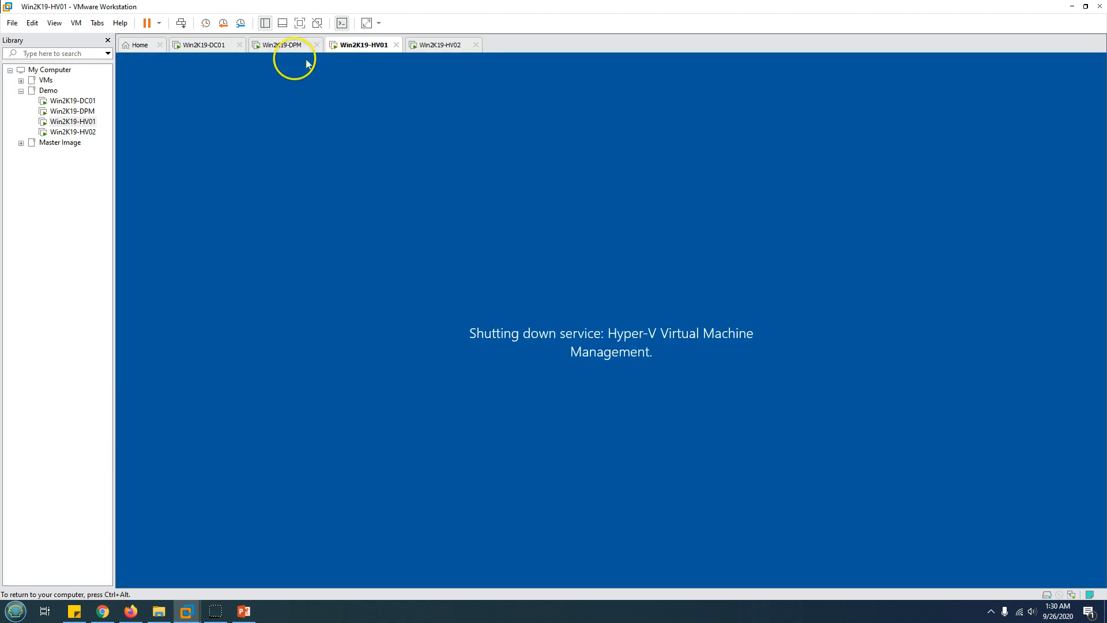
# Step: Check the recovery points on Win2K19-DPM, and inspect Hyper-V Manager and Server Manager on Win2K19-HV02
pyautogui.click(277, 46)
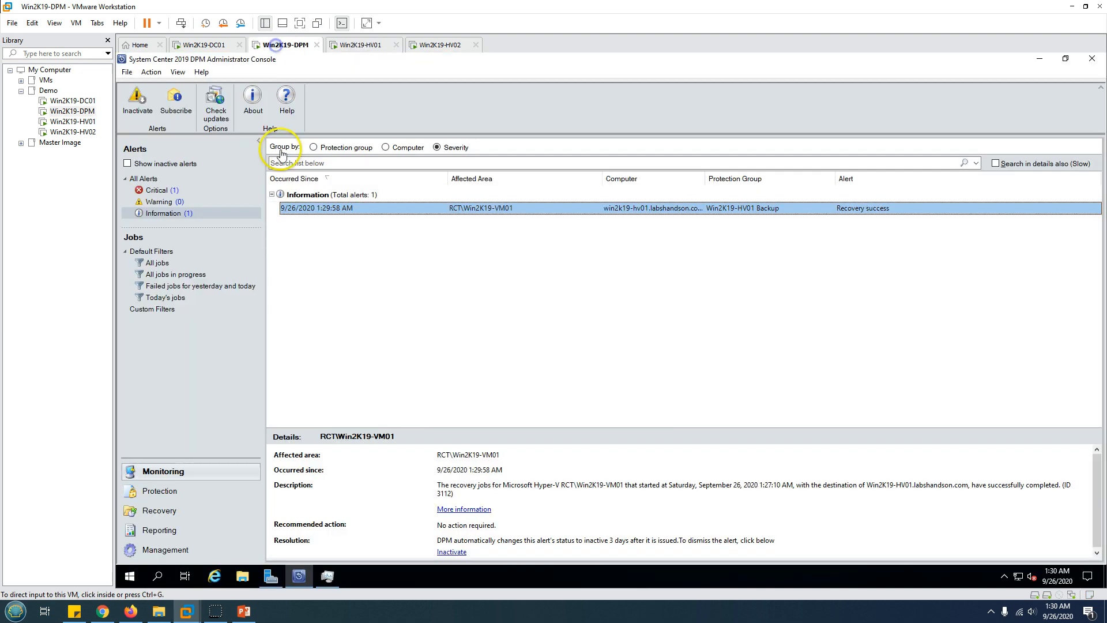
pyautogui.click(189, 512)
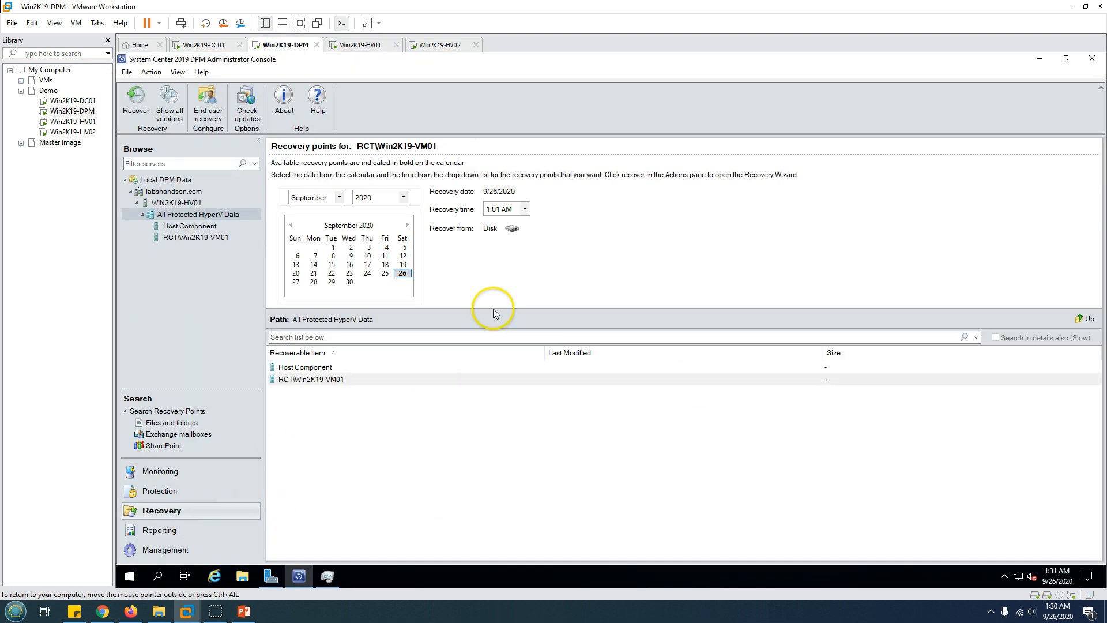
pyautogui.click(369, 46)
pyautogui.click(452, 49)
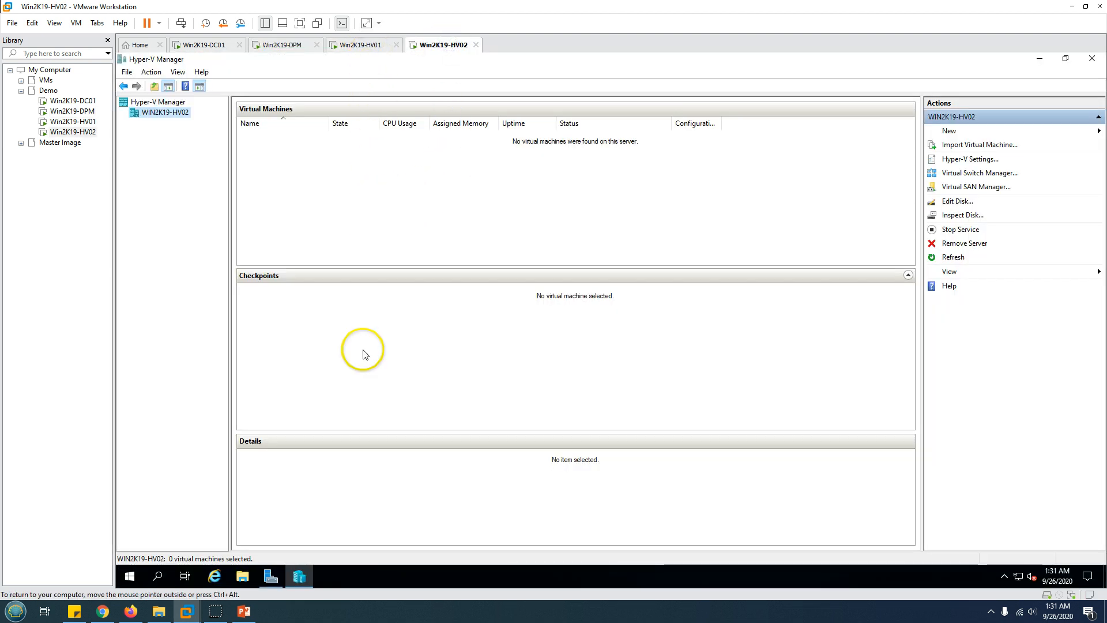
pyautogui.click(177, 116)
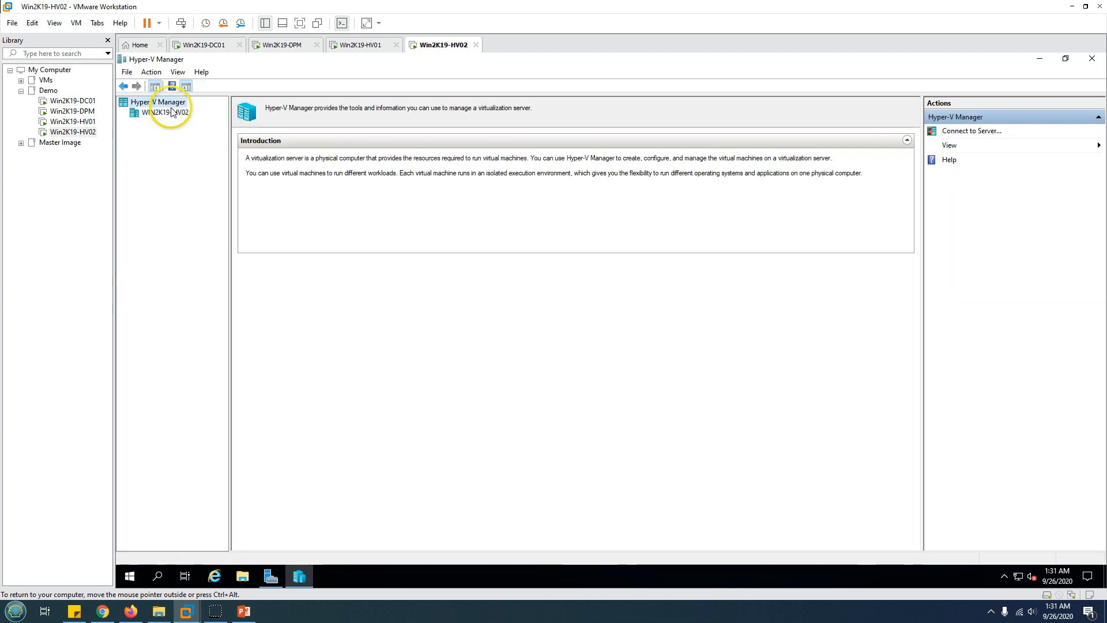
pyautogui.click(271, 577)
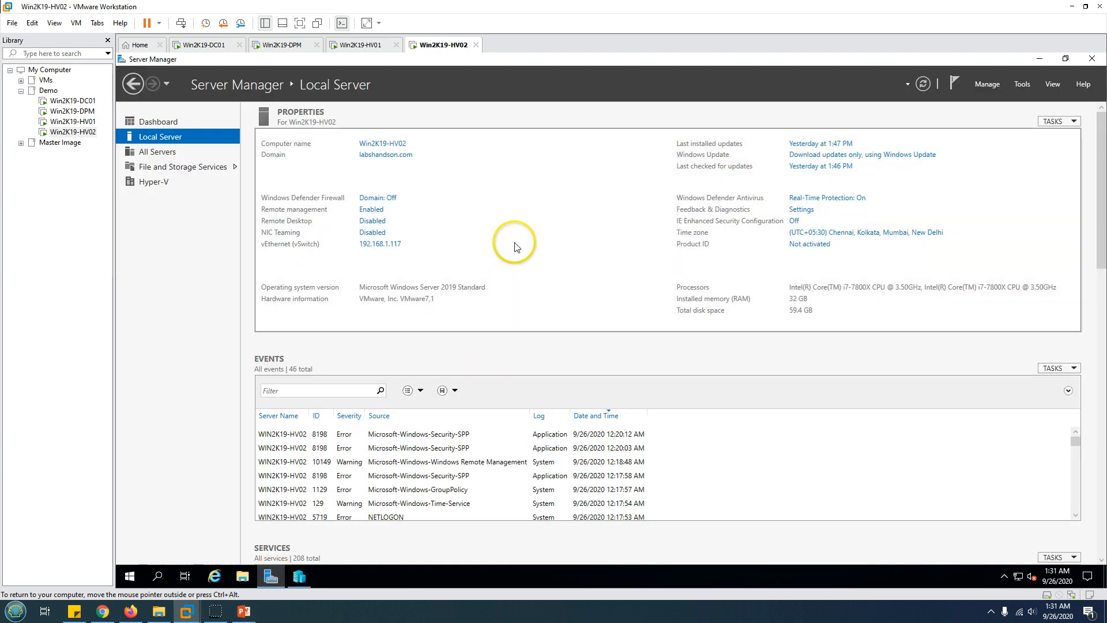
pyautogui.click(178, 122)
# Step: Return to Win2K19-DPM and view the protection status of the Win2K19-HV01 Backup group's members
pyautogui.click(283, 44)
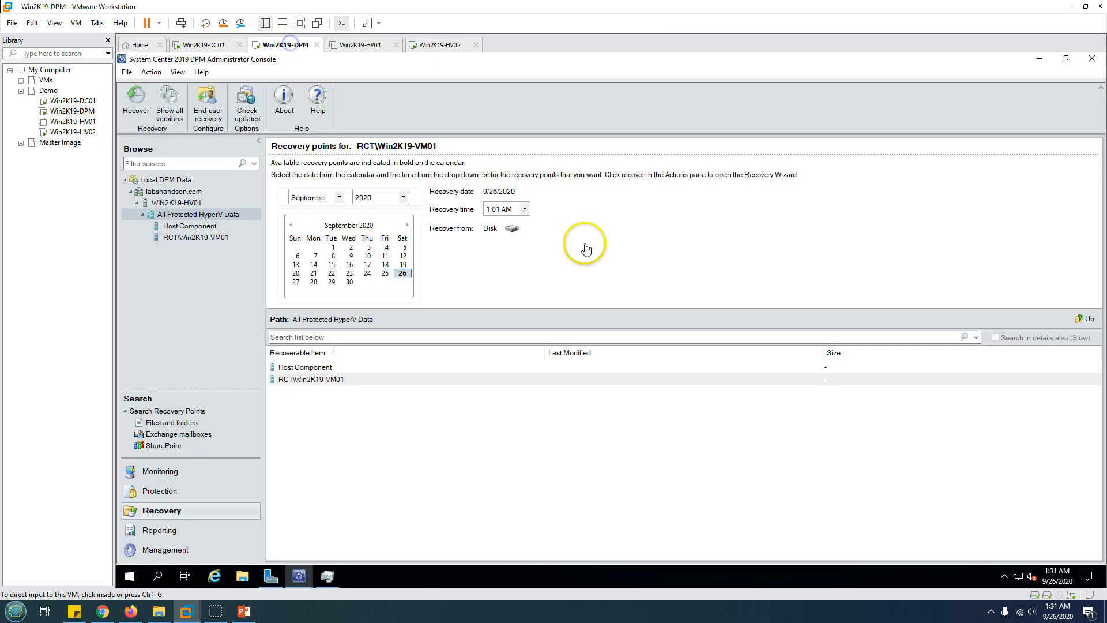
pyautogui.click(456, 468)
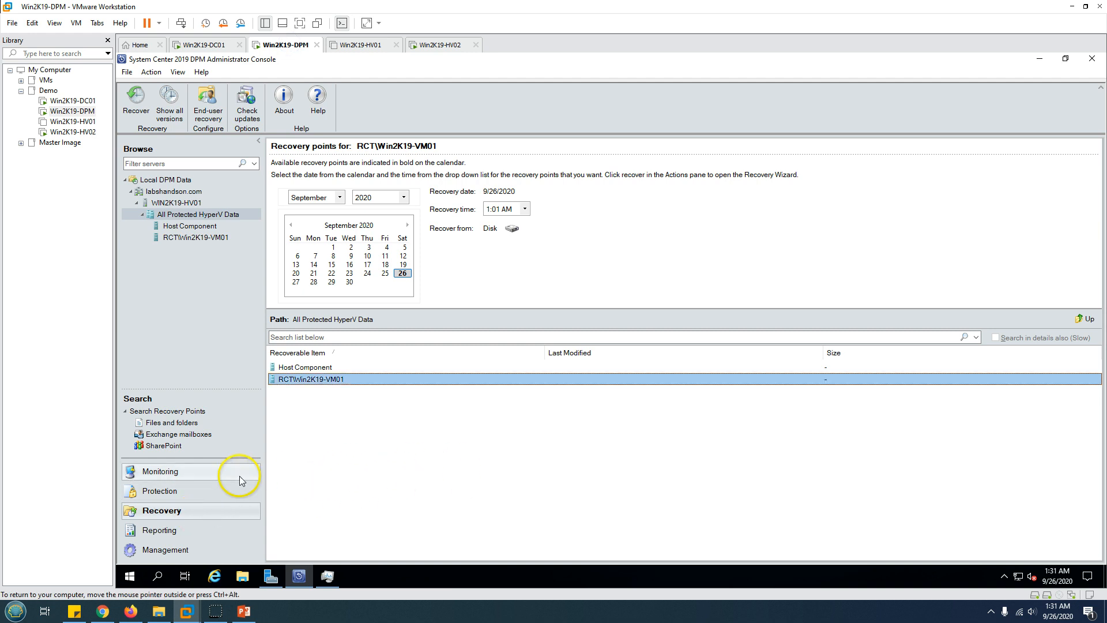
pyautogui.click(171, 494)
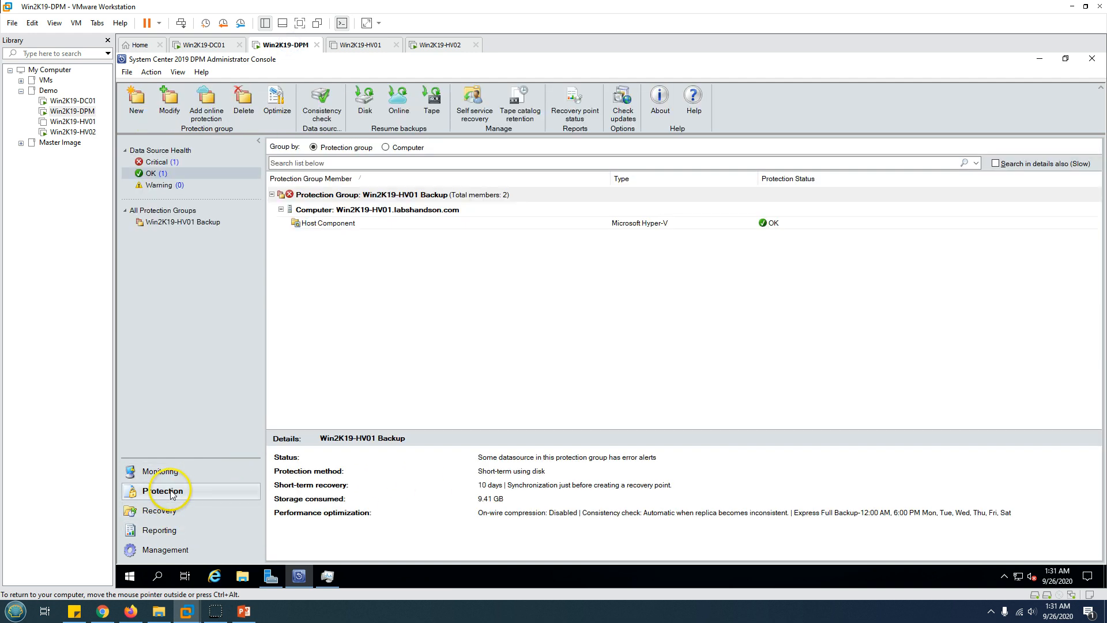
# Step: Start adding a Windows production server for agent installation and select WIN2K19-HV02 as the target computer
pyautogui.click(167, 549)
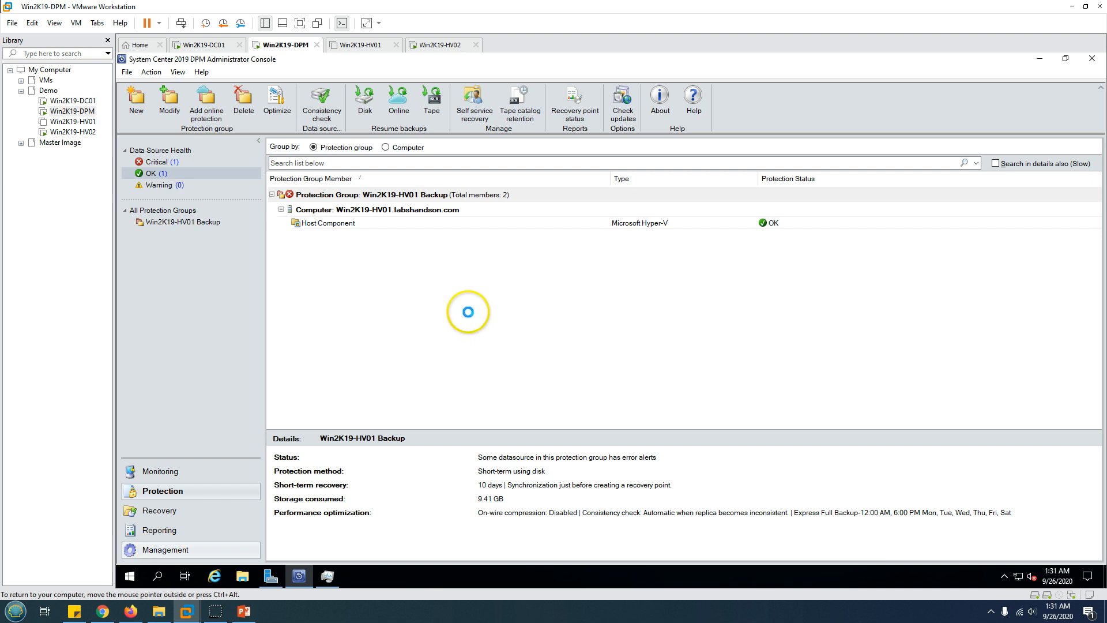
pyautogui.click(325, 193)
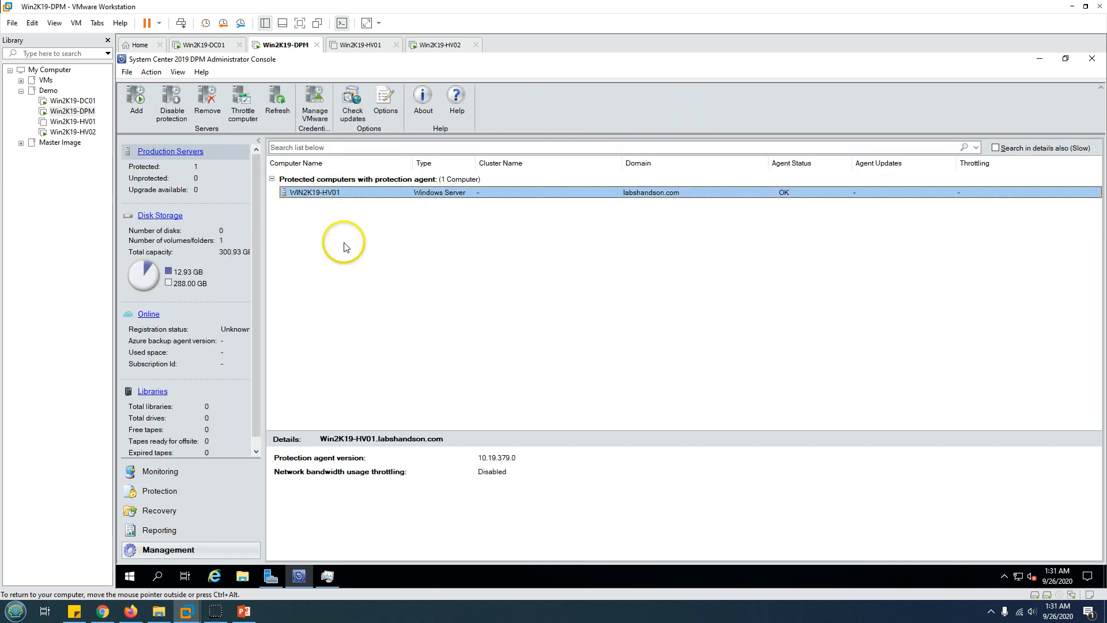
pyautogui.click(138, 99)
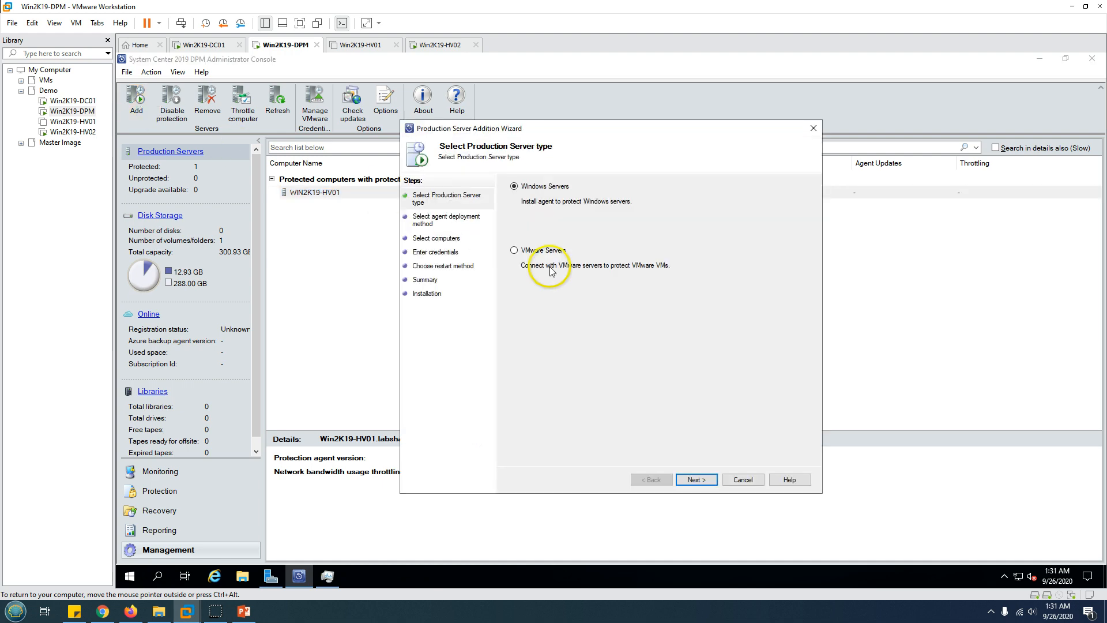
pyautogui.click(697, 480)
pyautogui.click(697, 480)
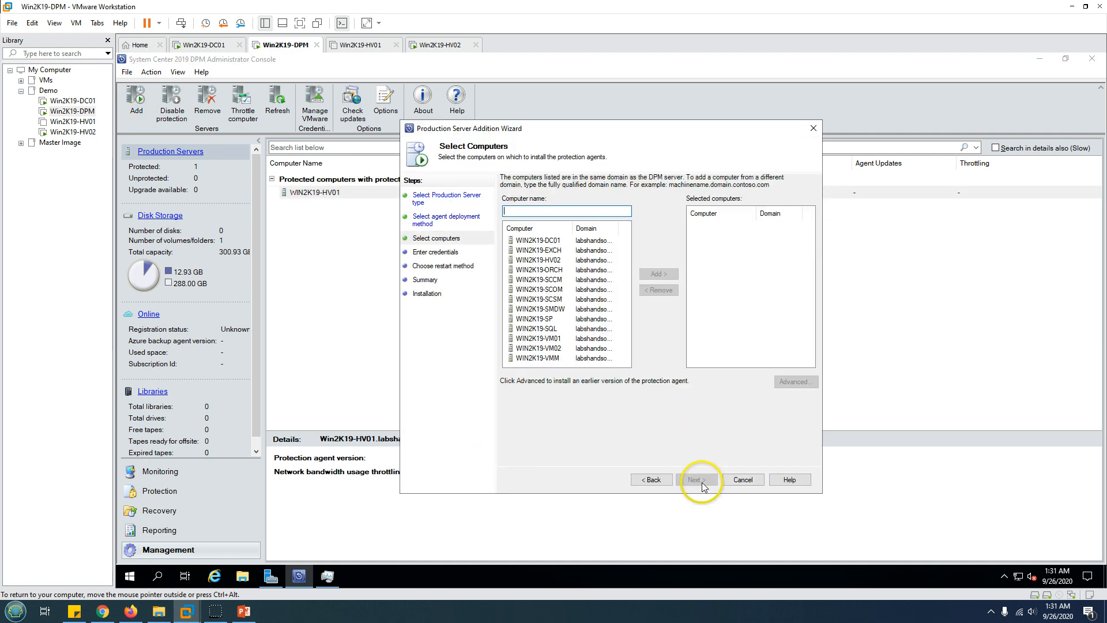
pyautogui.click(563, 263)
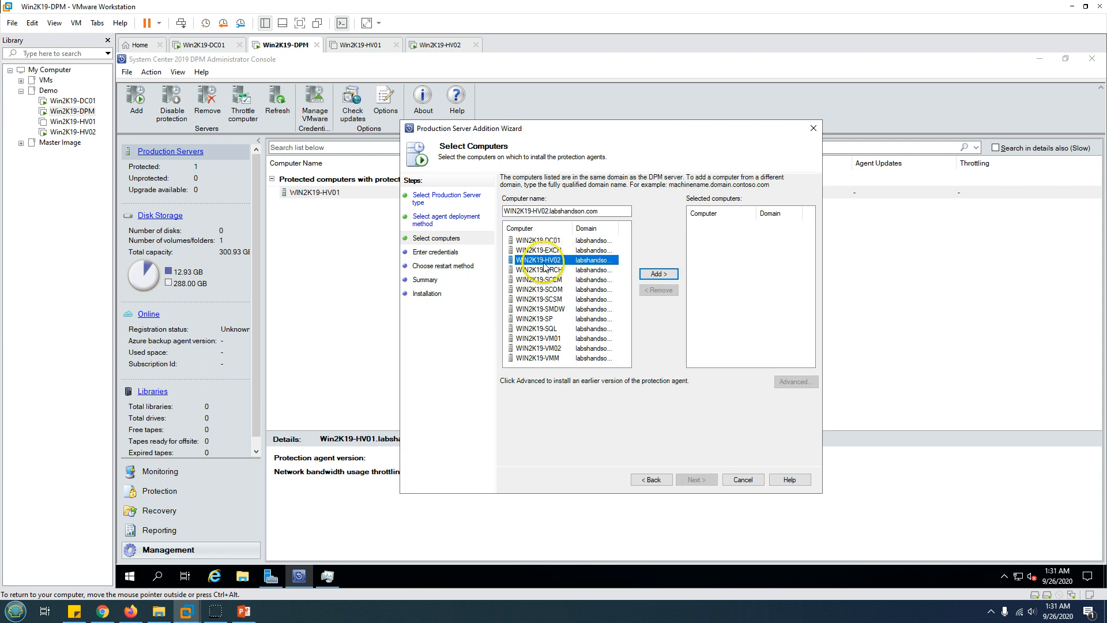
pyautogui.click(665, 276)
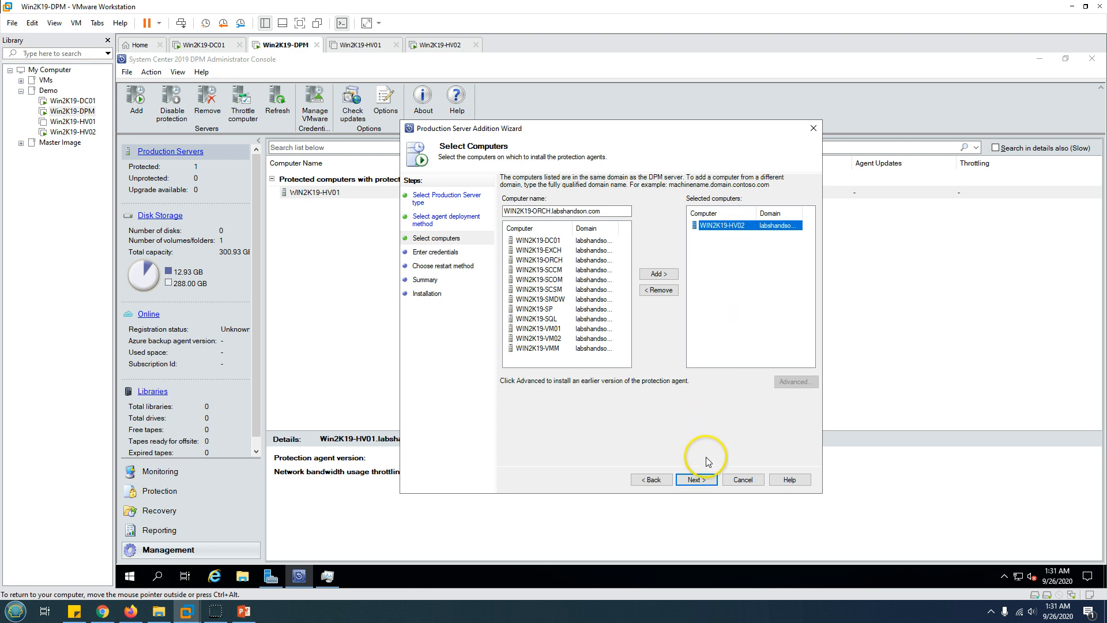
pyautogui.click(698, 480)
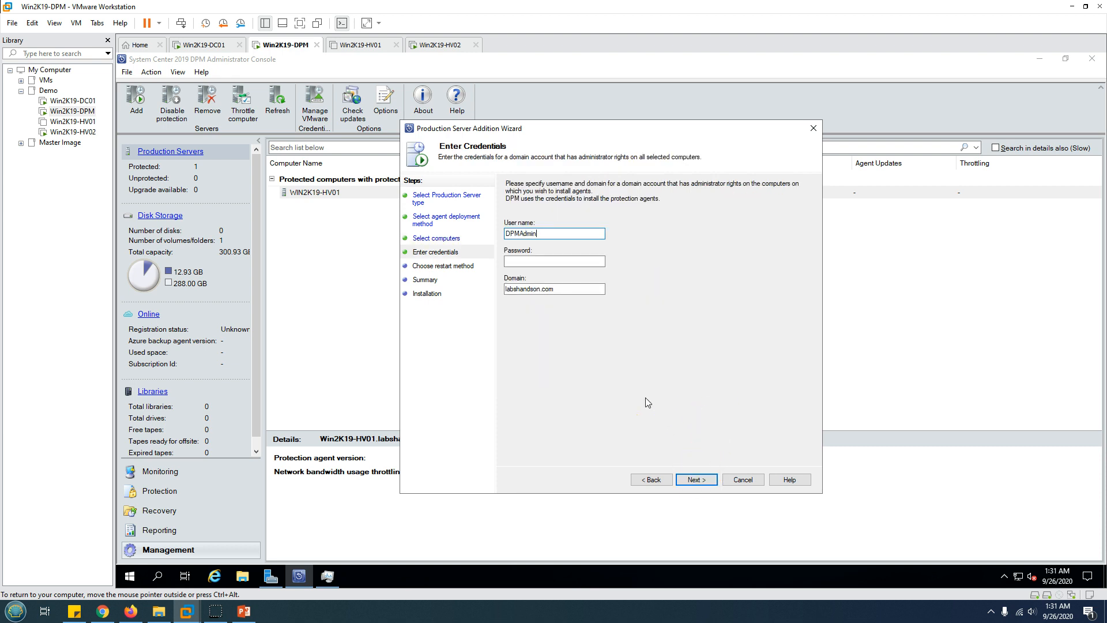
# Step: Enter the password for the DPMAdmin domain account, allow a restart if required, and start installing the protection agent on Win2K19-HV02
pyautogui.write('••••')
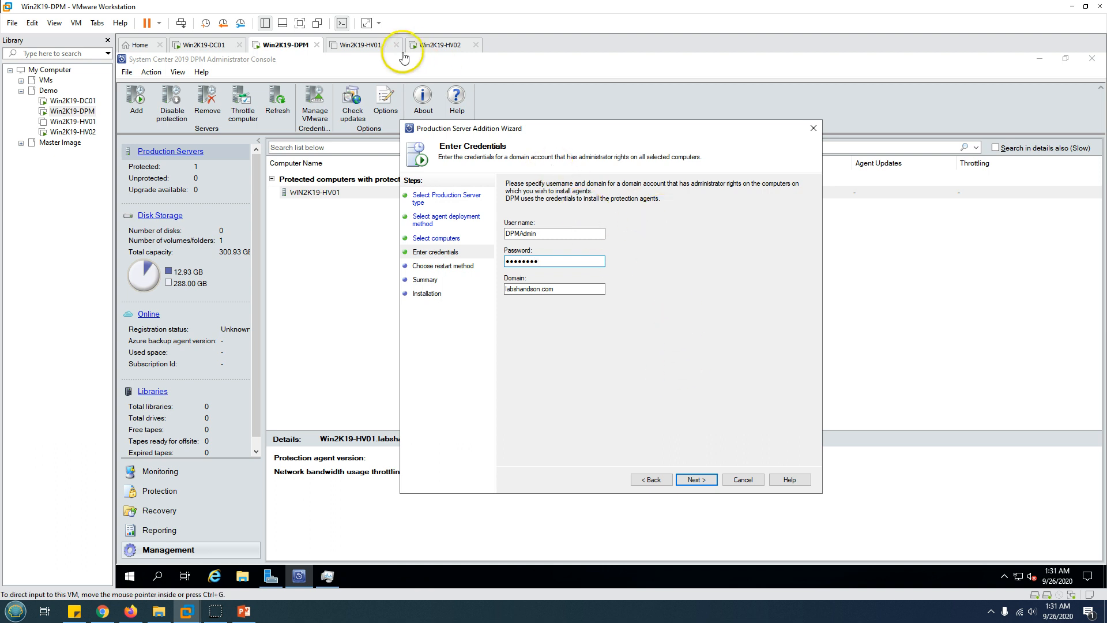
pyautogui.click(698, 480)
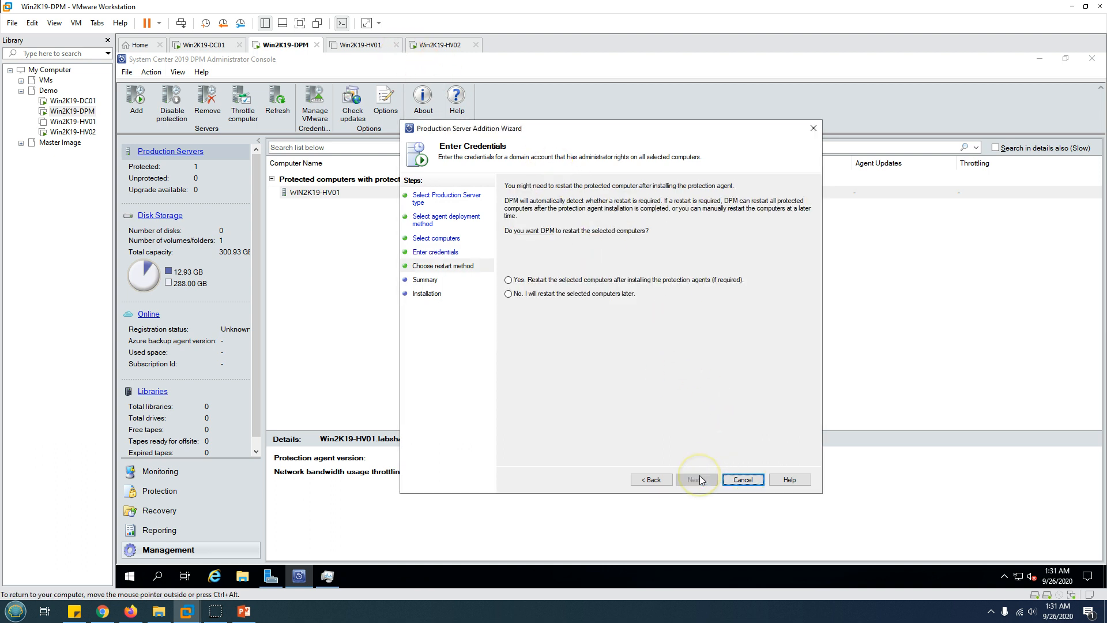
pyautogui.click(568, 280)
pyautogui.click(697, 480)
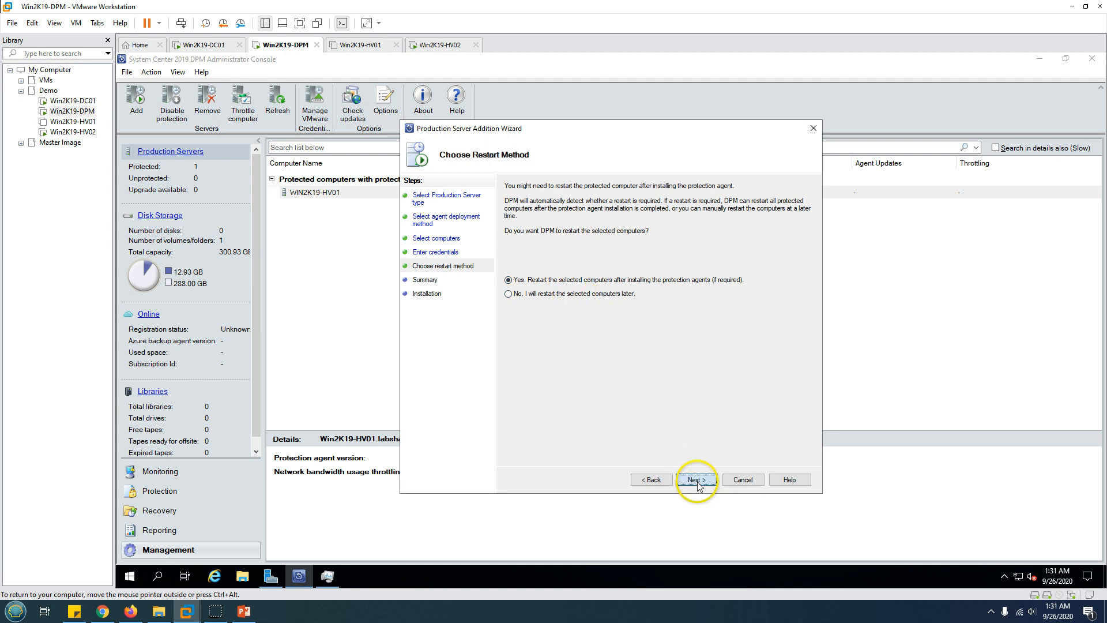
pyautogui.click(697, 480)
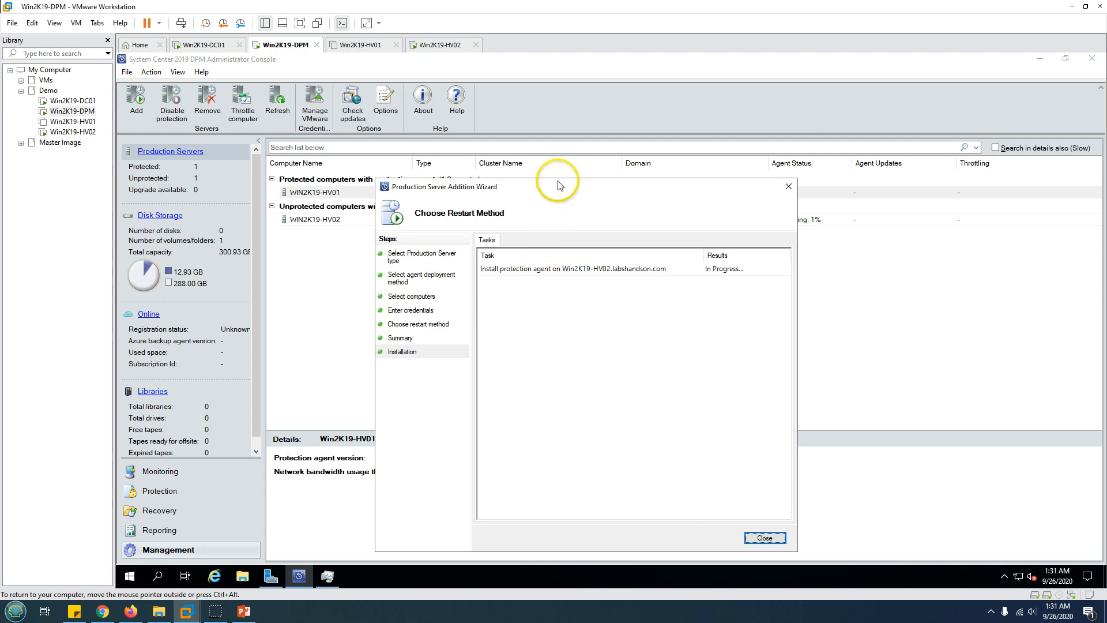
# Step: Switch to Win2K19-HV02 and inspect the DPM Agent Coordinator entry among the installed programs in Control Panel
pyautogui.click(441, 45)
pyautogui.click(271, 576)
pyautogui.click(299, 576)
pyautogui.doubleClick(138, 298)
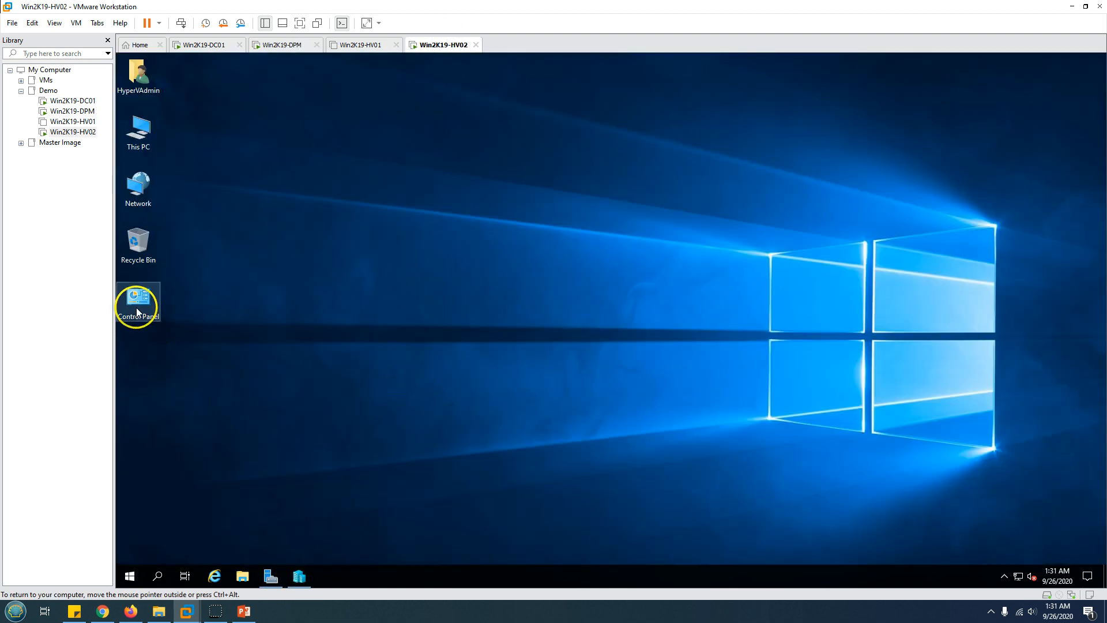
pyautogui.click(629, 420)
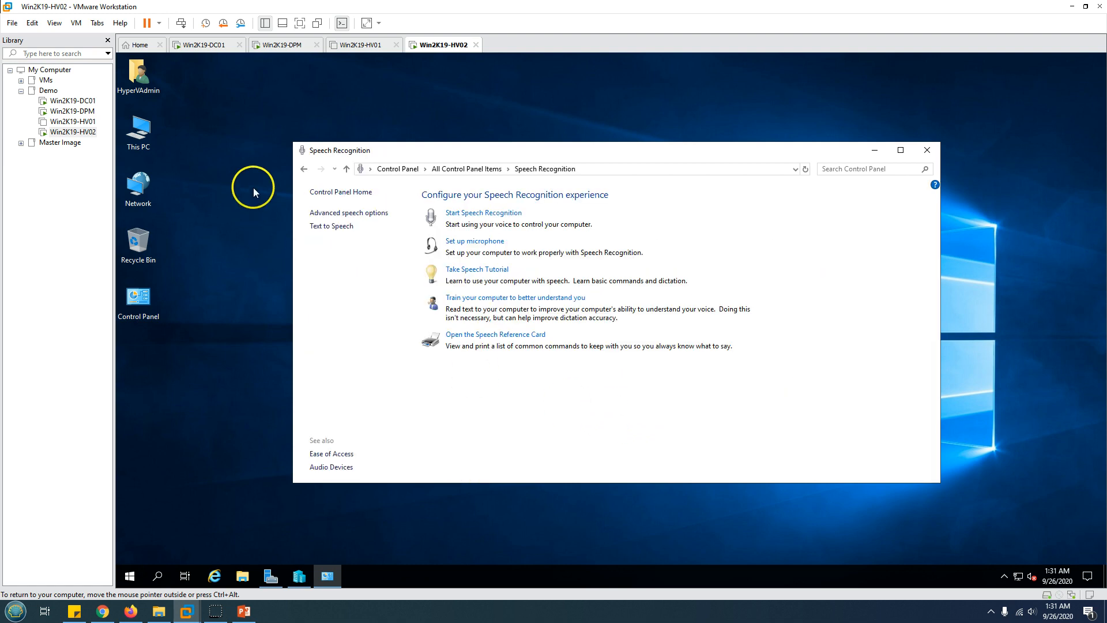
pyautogui.click(304, 169)
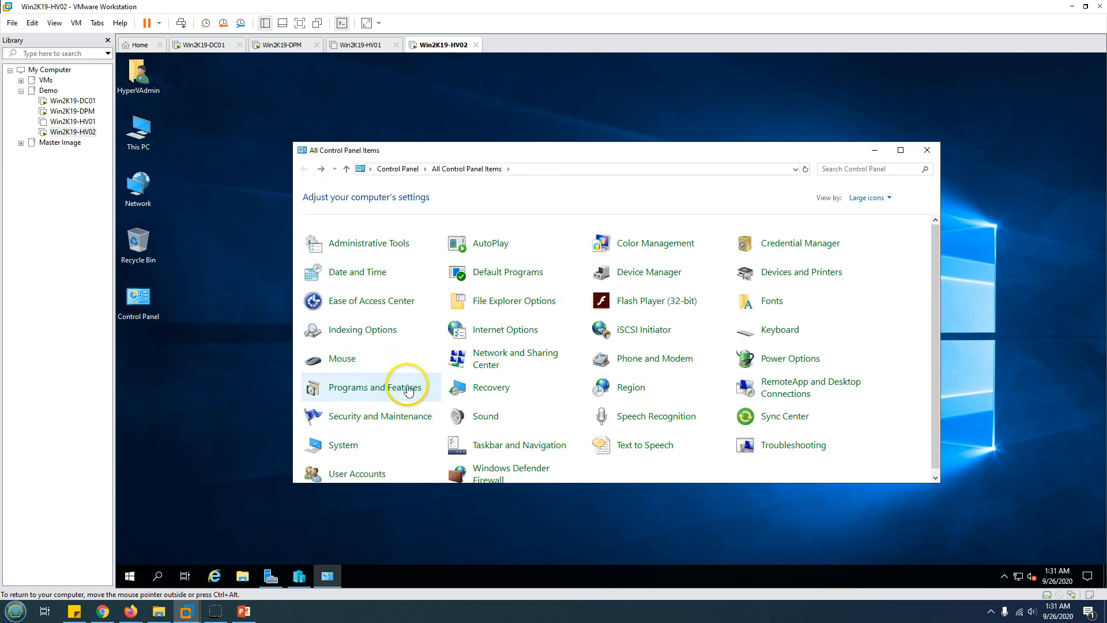
pyautogui.click(901, 150)
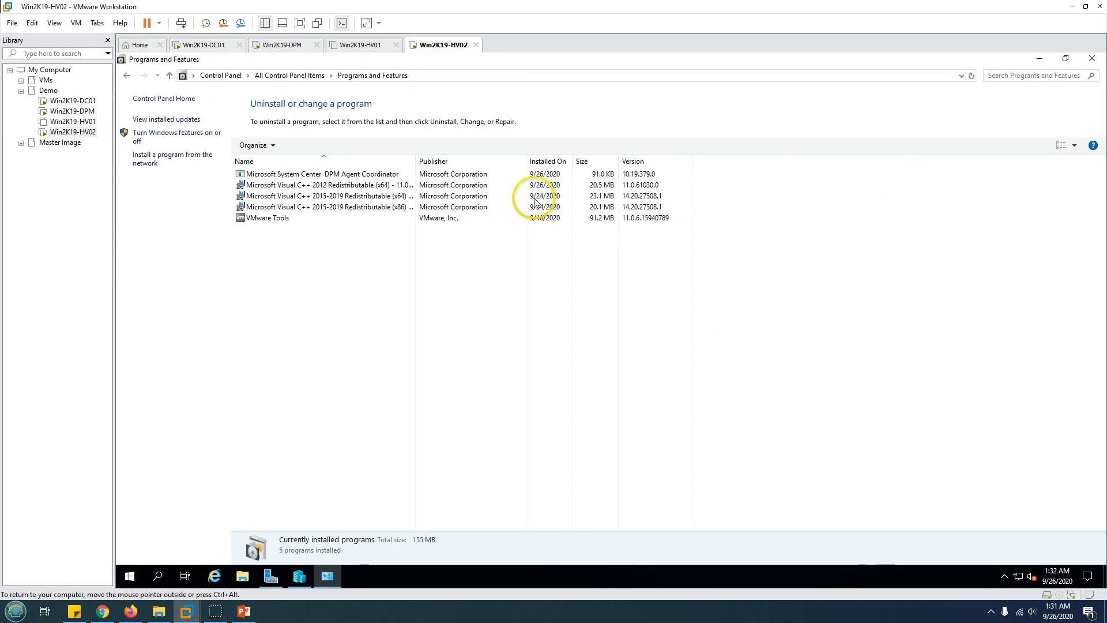
pyautogui.click(414, 163)
pyautogui.moveTo(417, 164); pyautogui.dragTo(485, 163)
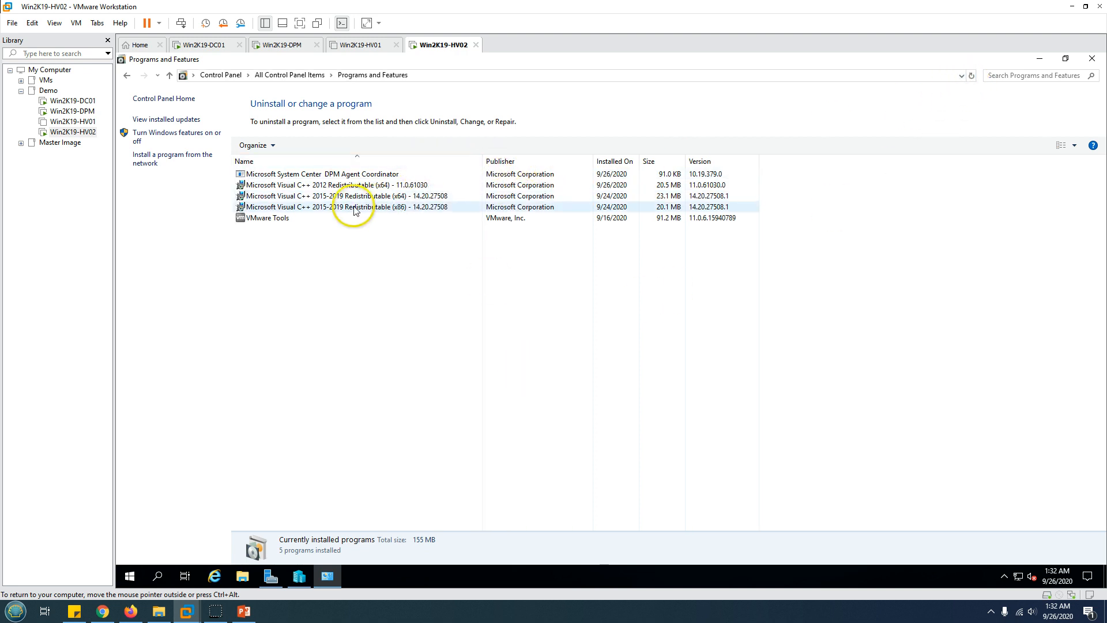
pyautogui.click(349, 174)
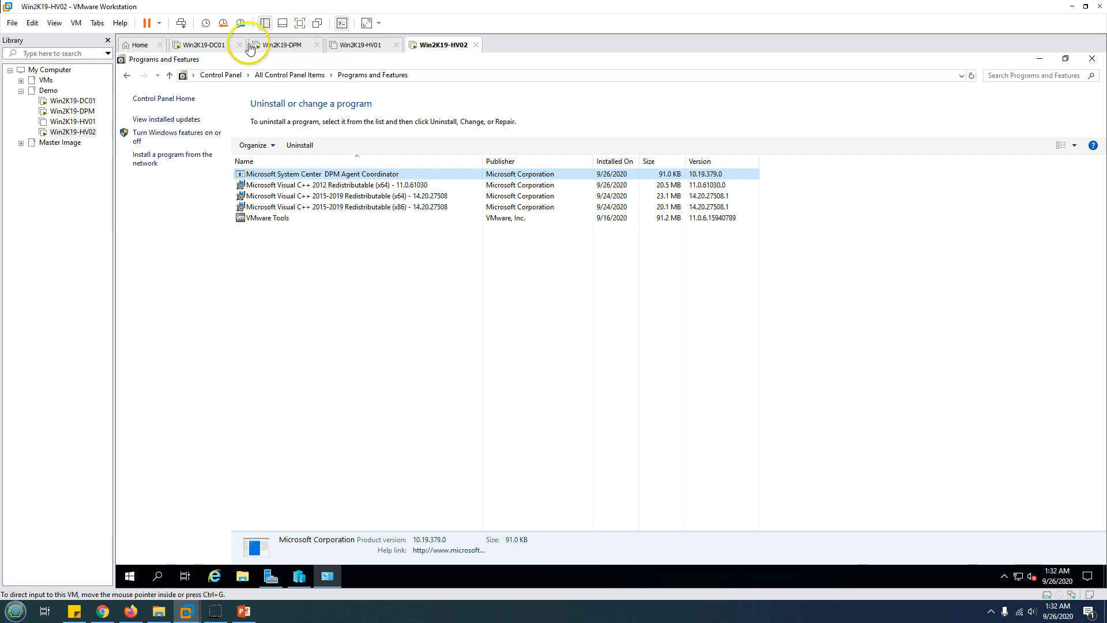
# Step: Return to Win2K19-DPM, close the agent installation wizard once the task ends, and check the WIN2K19-HV02 and WIN2K19-HV01 agent entries
pyautogui.click(209, 46)
pyautogui.click(280, 44)
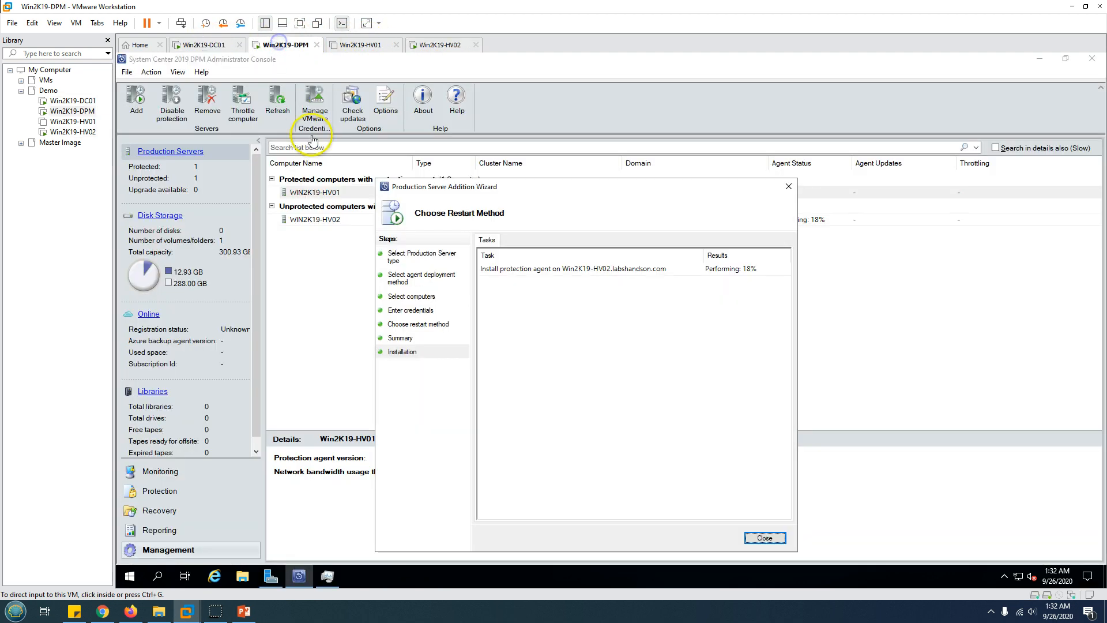
pyautogui.click(633, 272)
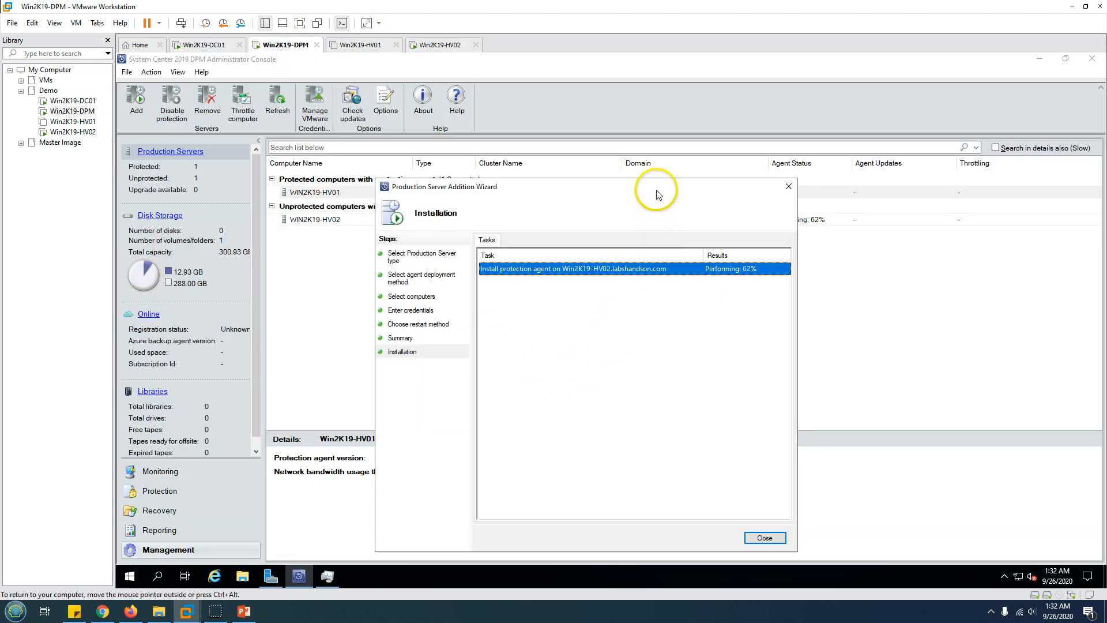
pyautogui.moveTo(603, 130); pyautogui.dragTo(603, 130)
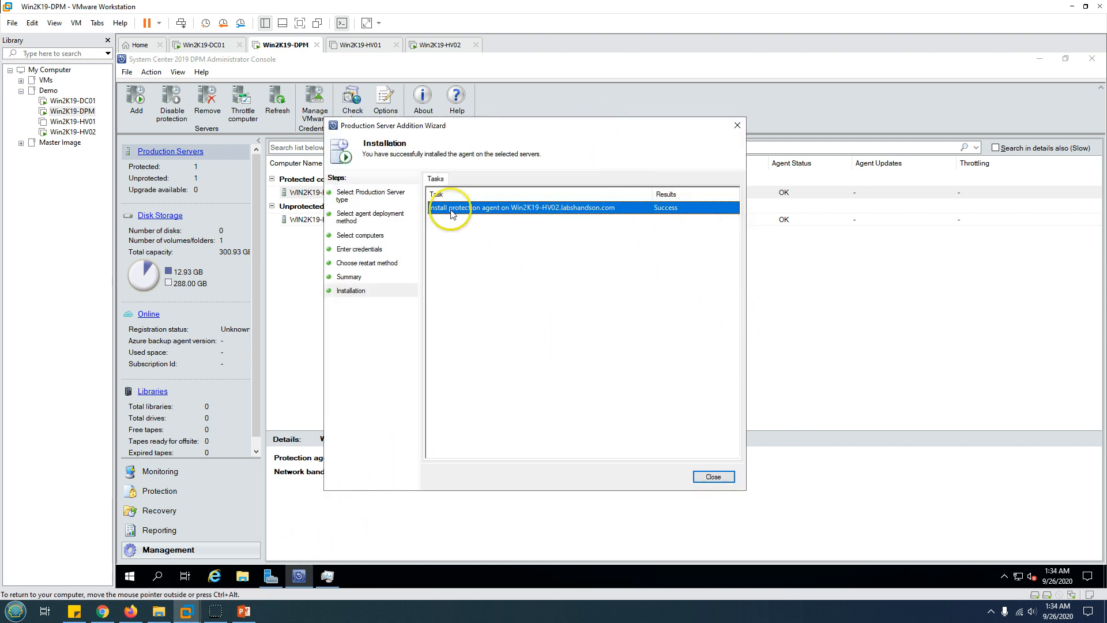
pyautogui.click(713, 477)
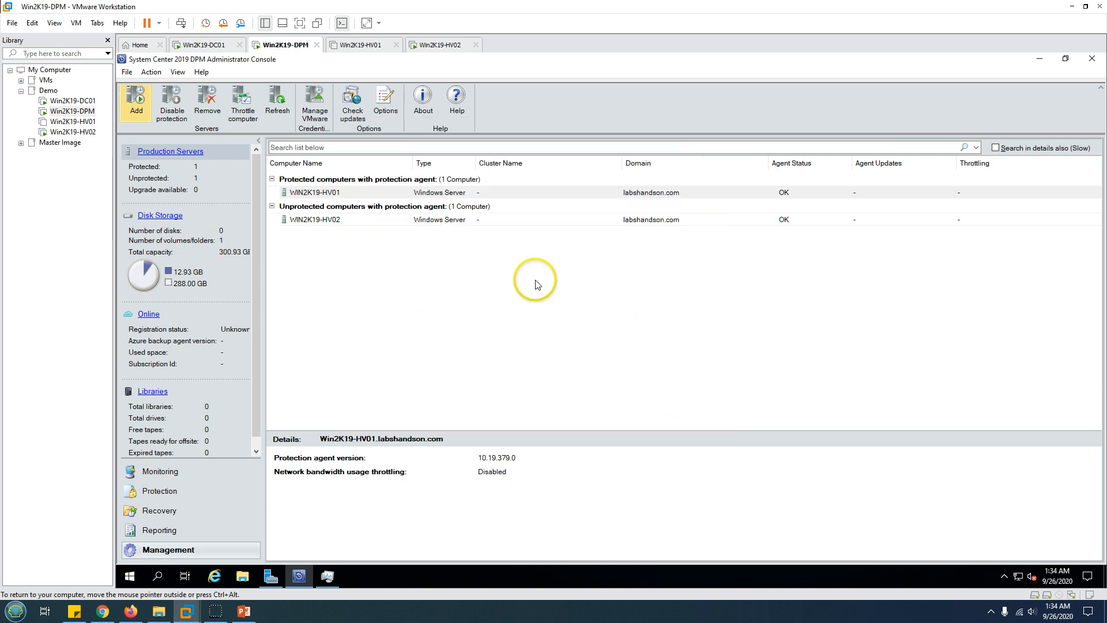
pyautogui.click(383, 219)
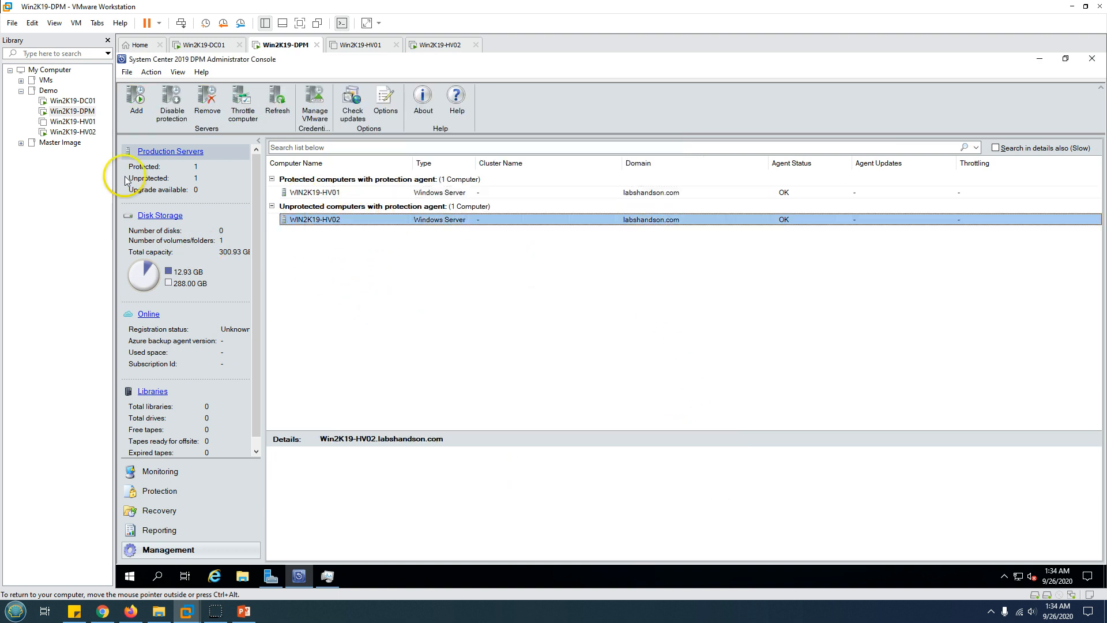
pyautogui.click(391, 205)
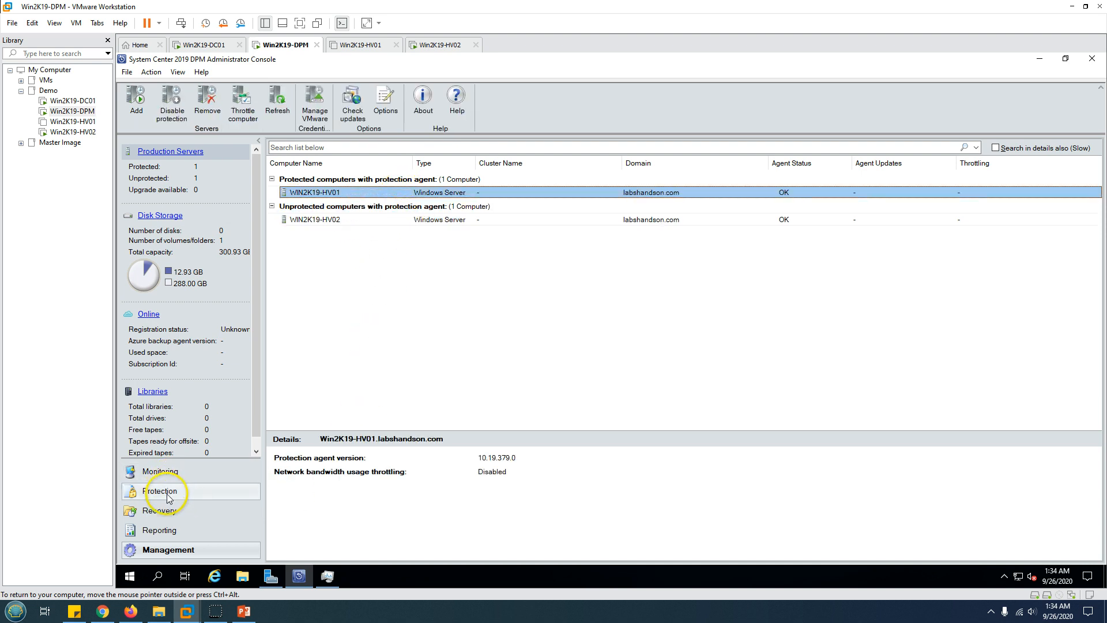
# Step: List all recovery points for RCT\Win2K19-VM01 and start a recovery from the 9/26/2020 1:01:09 AM disk point
pyautogui.click(161, 511)
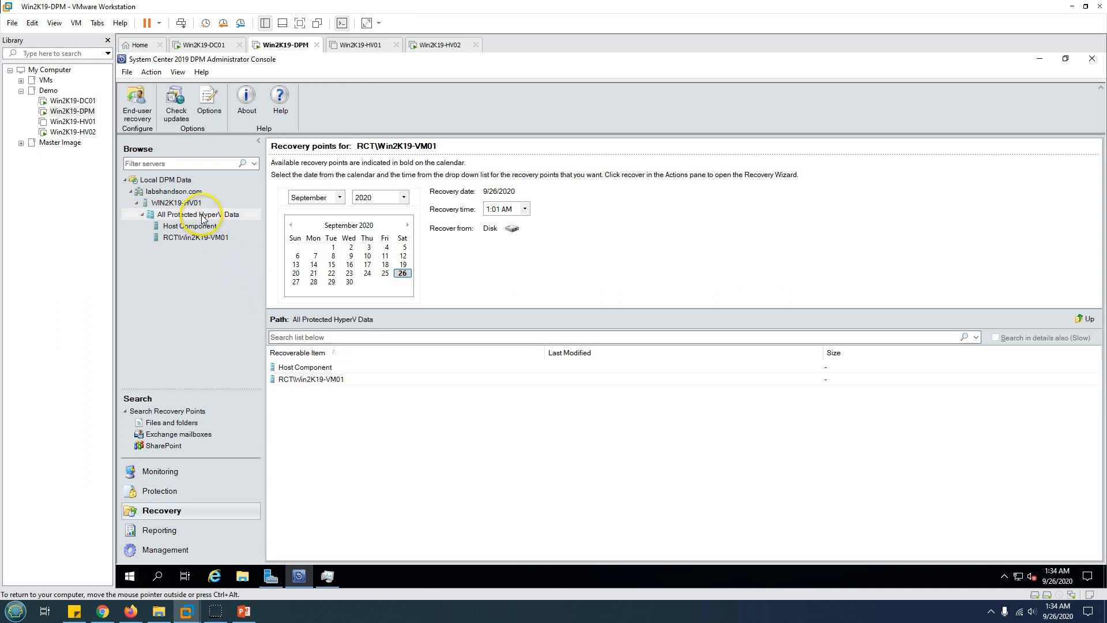
pyautogui.rightClick(365, 381)
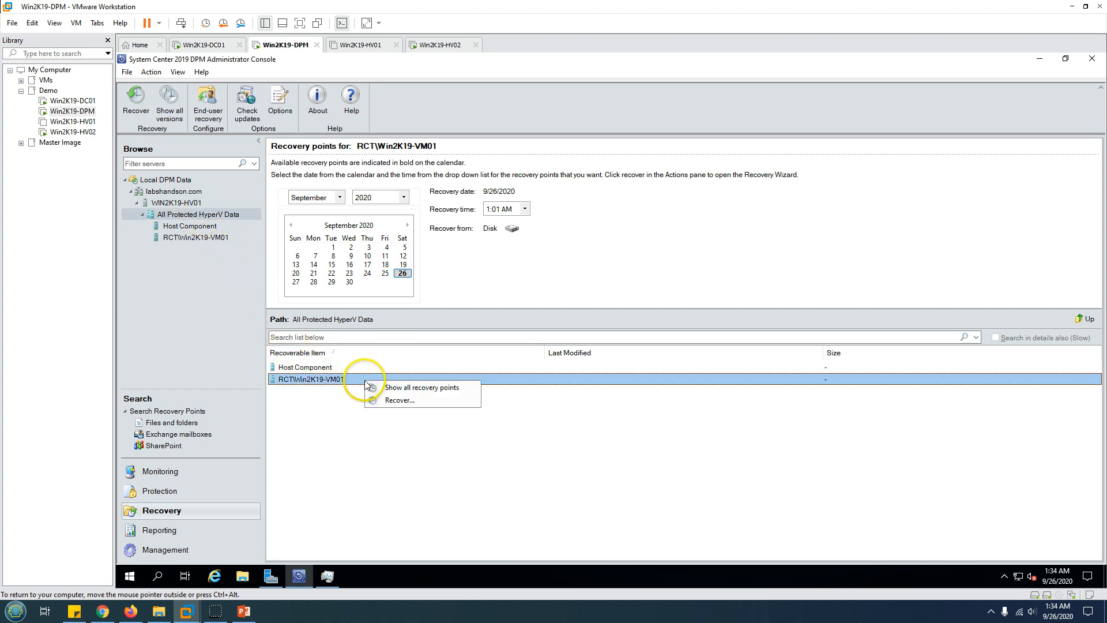
pyautogui.click(415, 387)
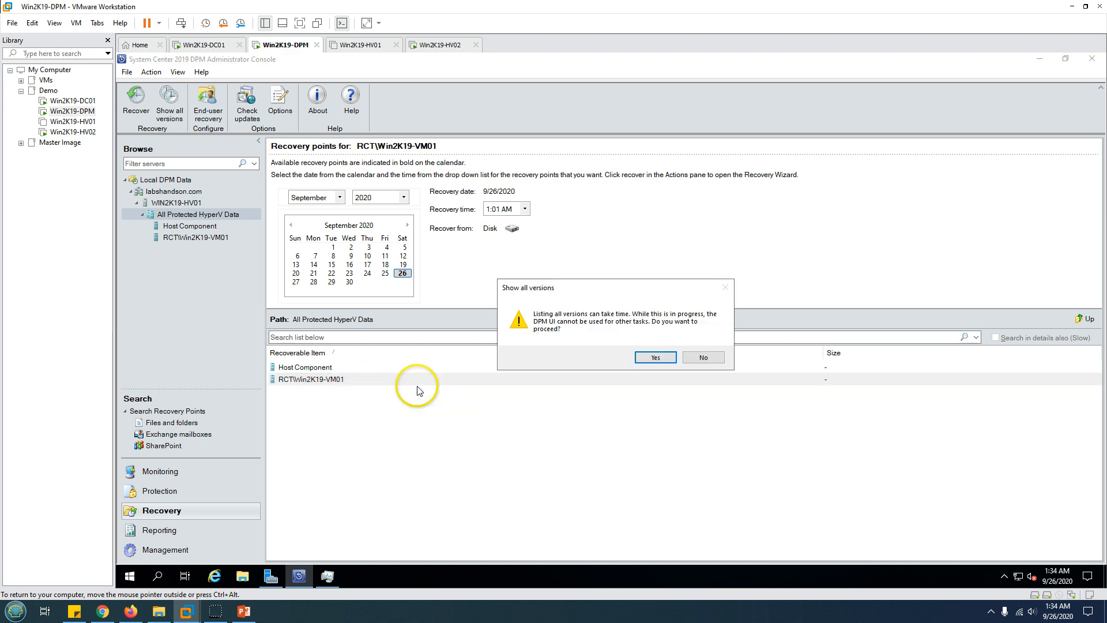
pyautogui.click(639, 358)
pyautogui.click(572, 239)
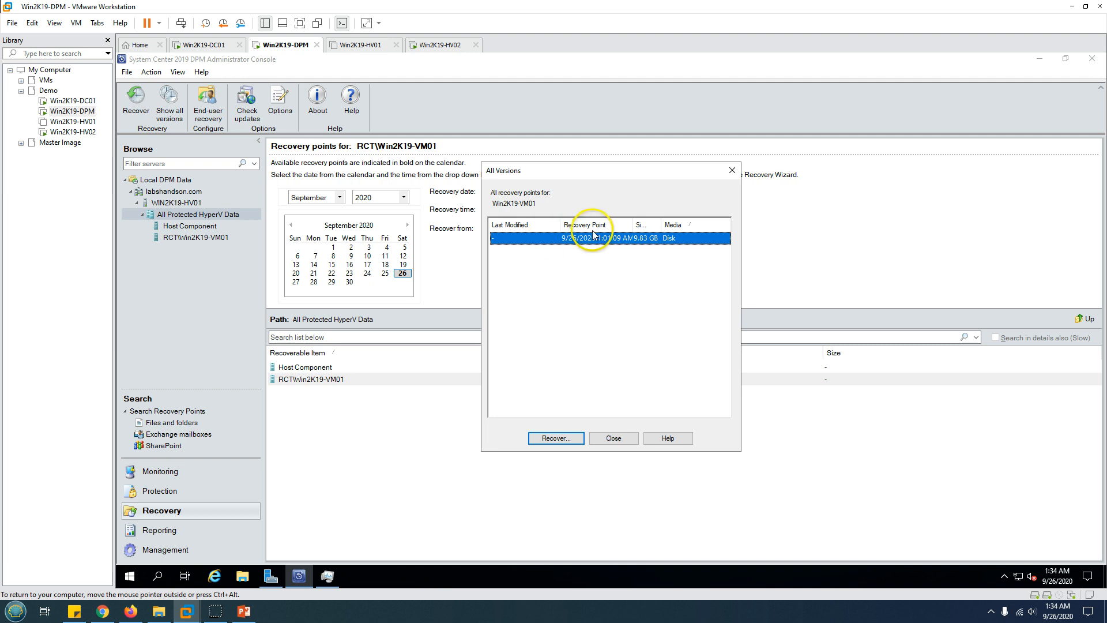
pyautogui.click(562, 441)
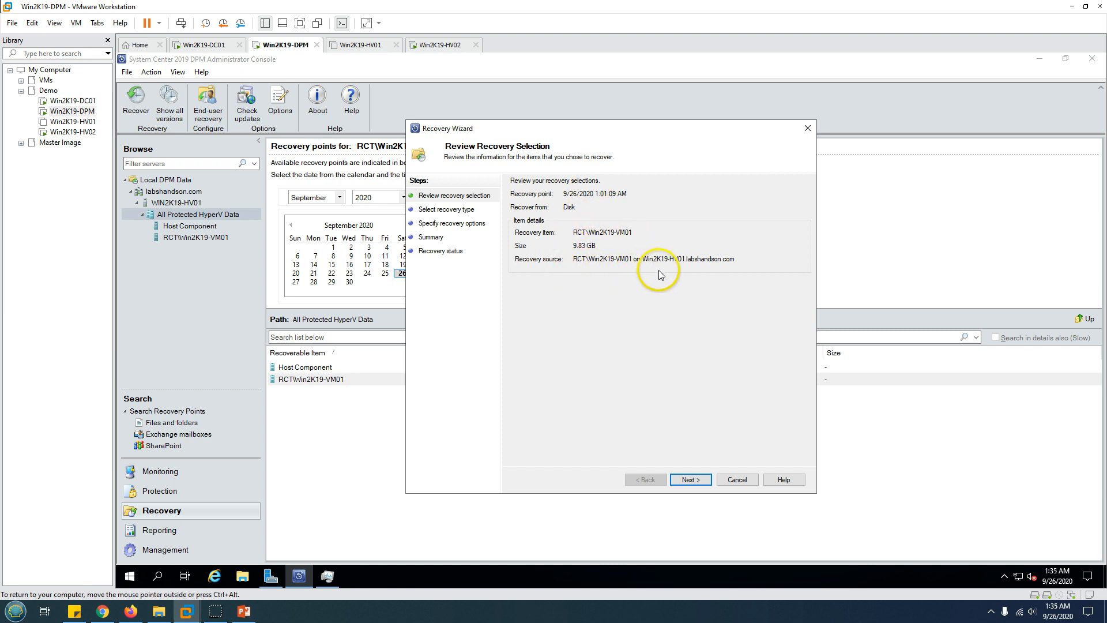
# Step: Accept the reviewed recovery selection and set the recovery type to recover as virtual machine to any host
pyautogui.click(689, 480)
pyautogui.click(552, 233)
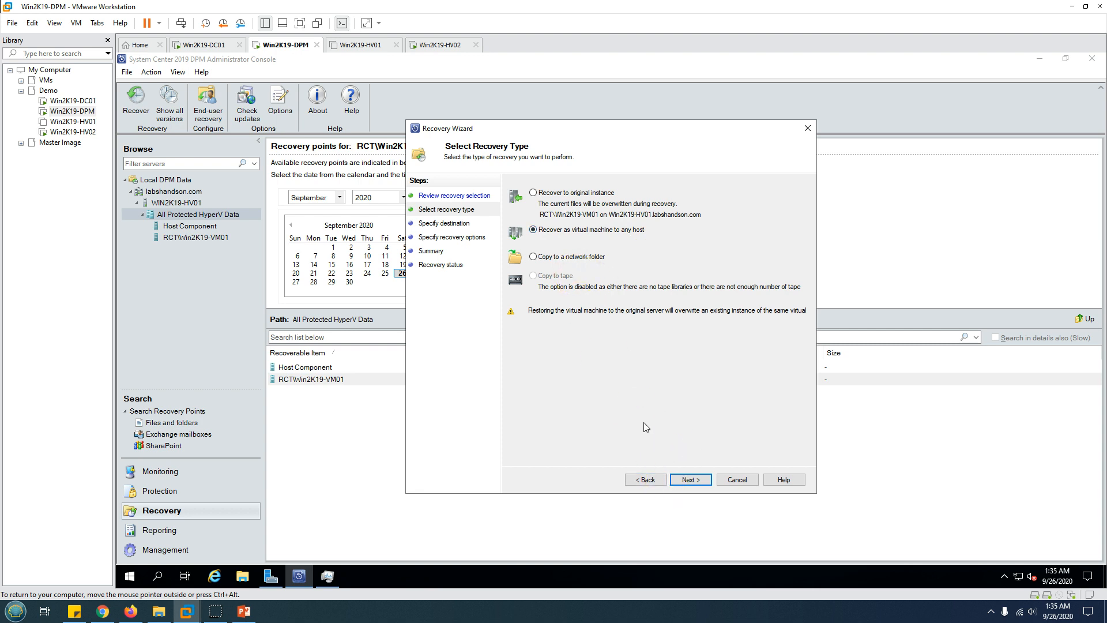
pyautogui.click(695, 483)
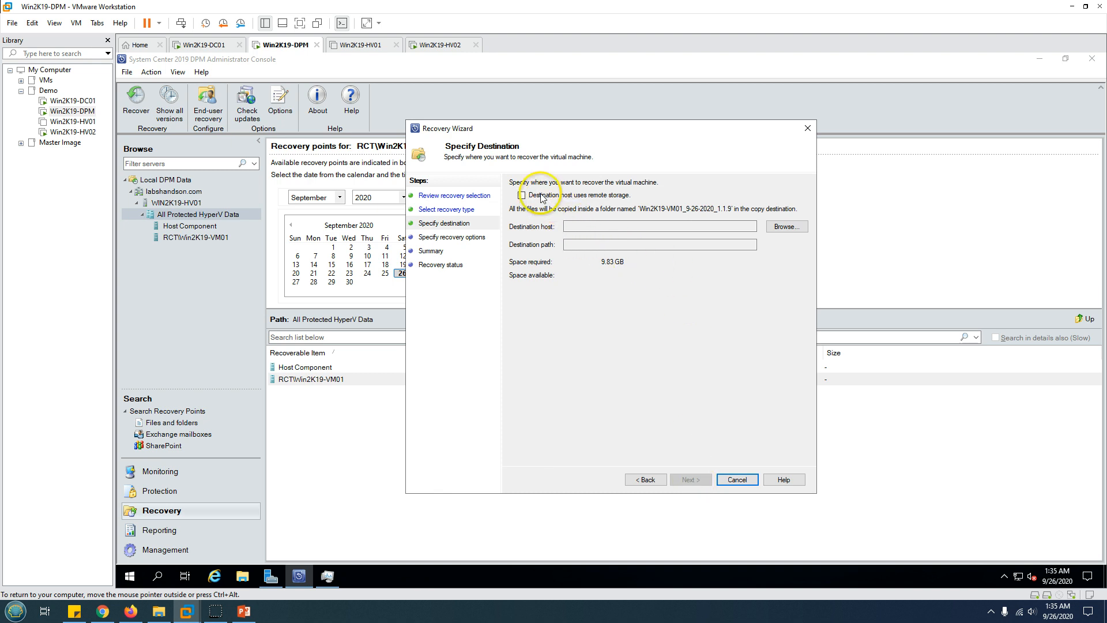
# Step: Set the recovery destination to host Win2K19-HV02.labshandson.com with the path C:\Recovery
pyautogui.click(787, 227)
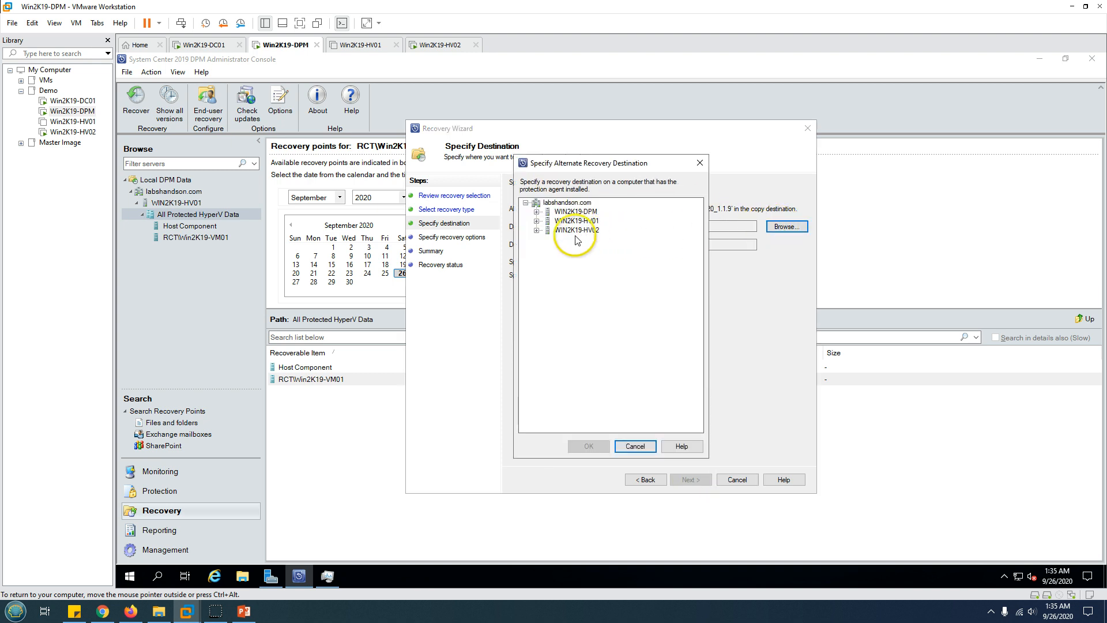
pyautogui.click(537, 230)
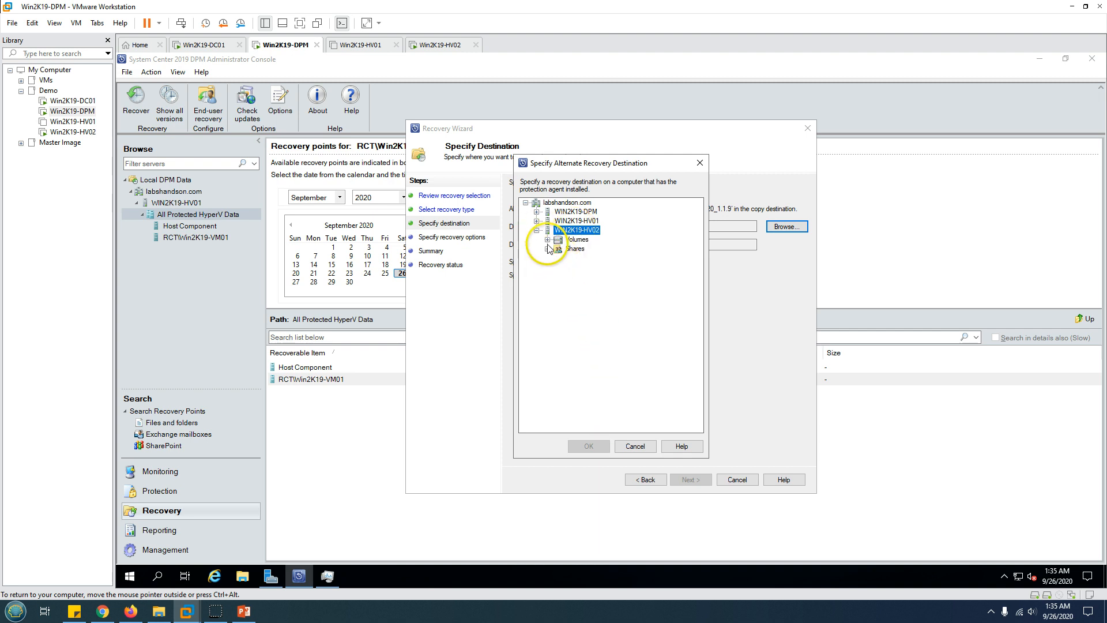
pyautogui.click(547, 240)
pyautogui.click(559, 249)
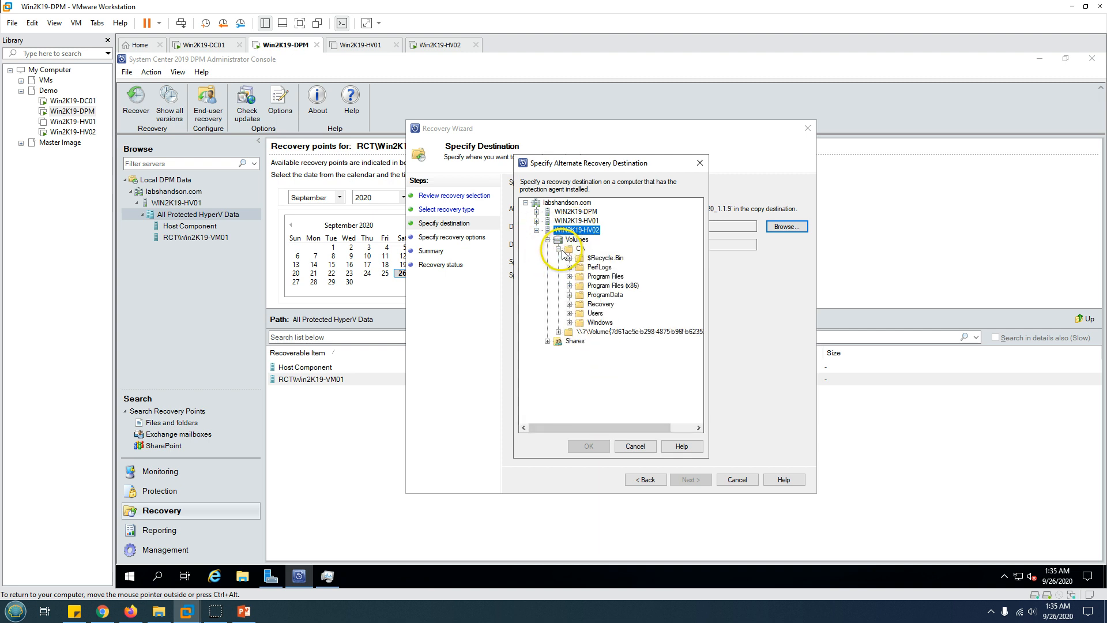
pyautogui.click(588, 446)
pyautogui.moveTo(603, 244); pyautogui.dragTo(562, 245)
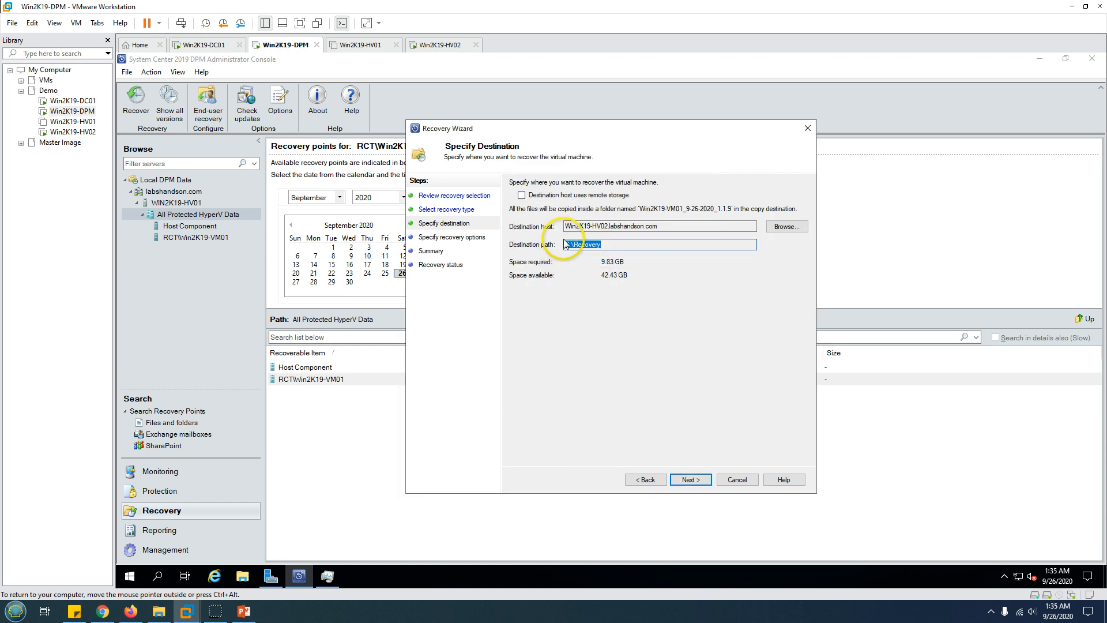
pyautogui.moveTo(658, 226); pyautogui.dragTo(528, 262)
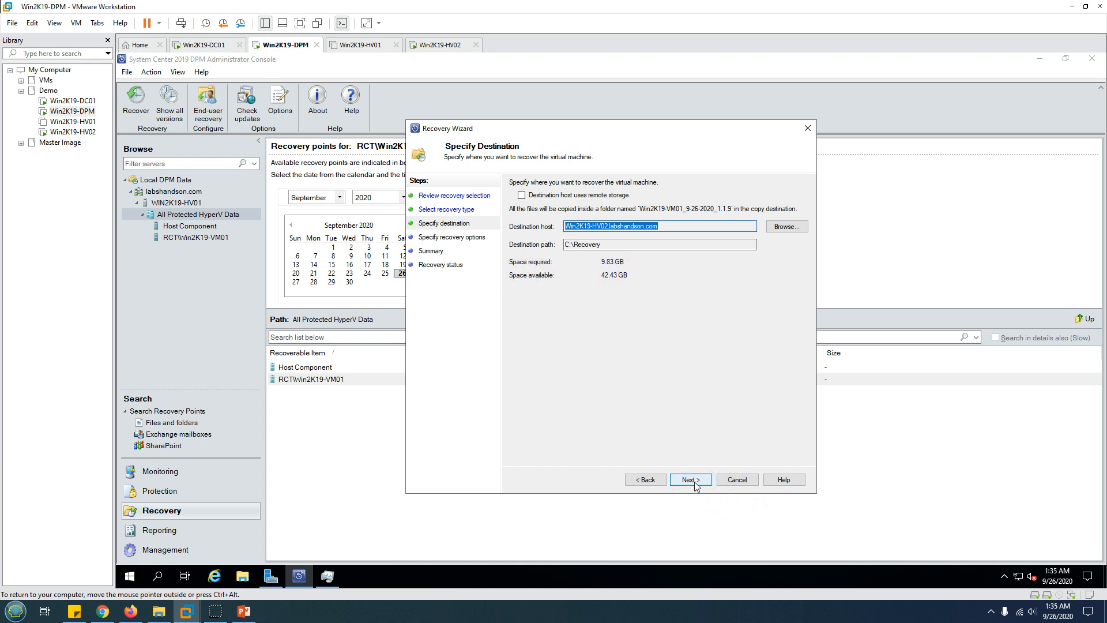
# Step: Accept the recovery destination and the default recovery options, and start the recovery of RCT\Win2K19-VM01 from the reviewed summary
pyautogui.click(662, 225)
pyautogui.doubleClick(570, 226)
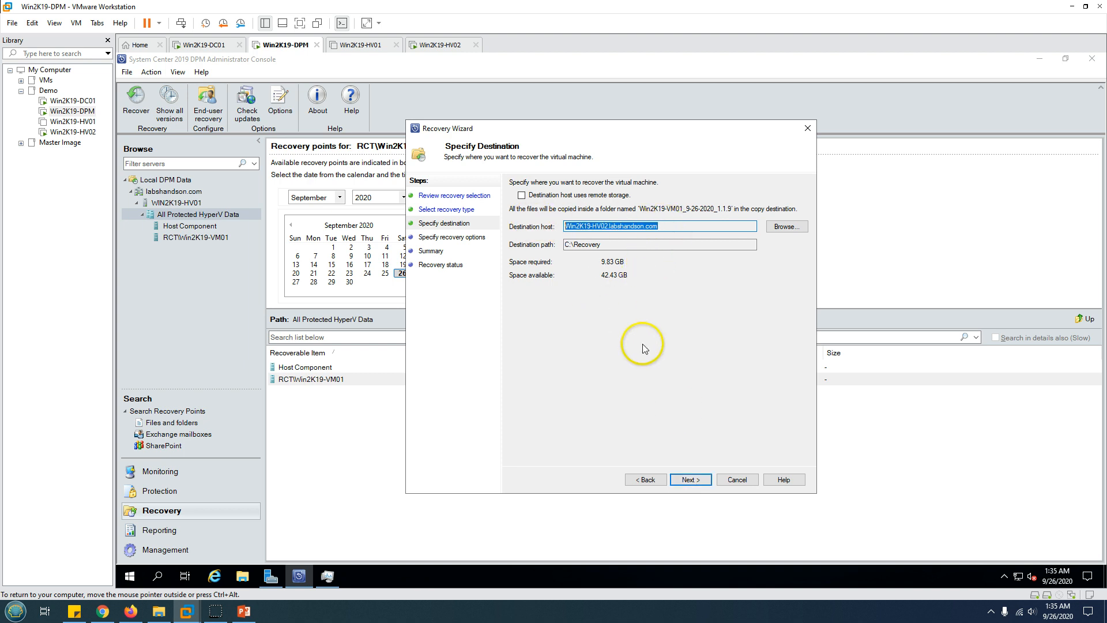
pyautogui.click(690, 480)
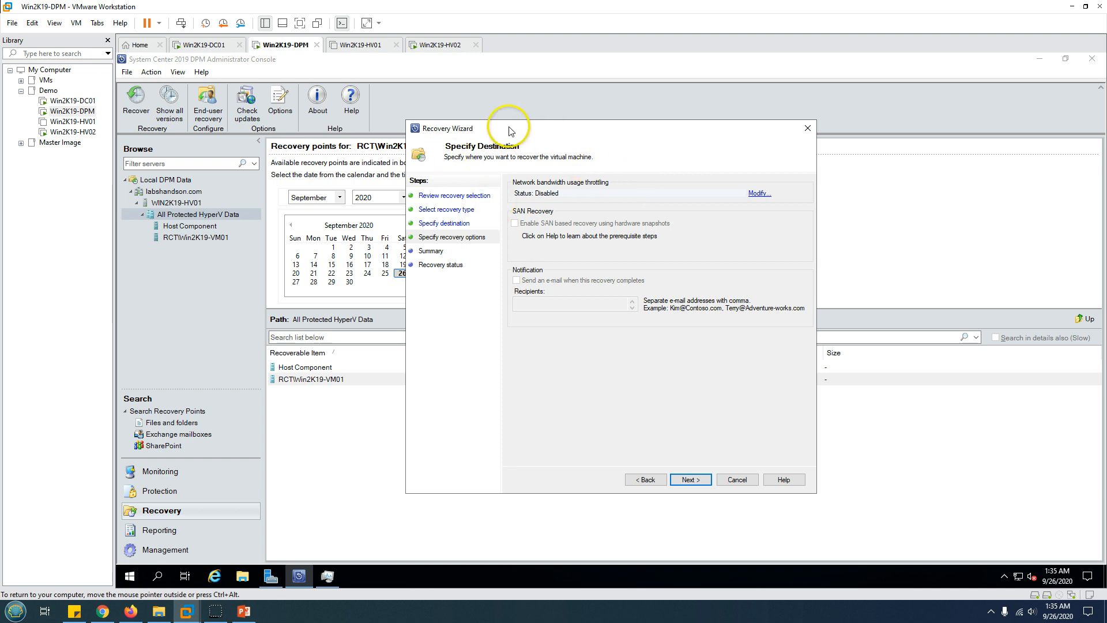
pyautogui.click(694, 480)
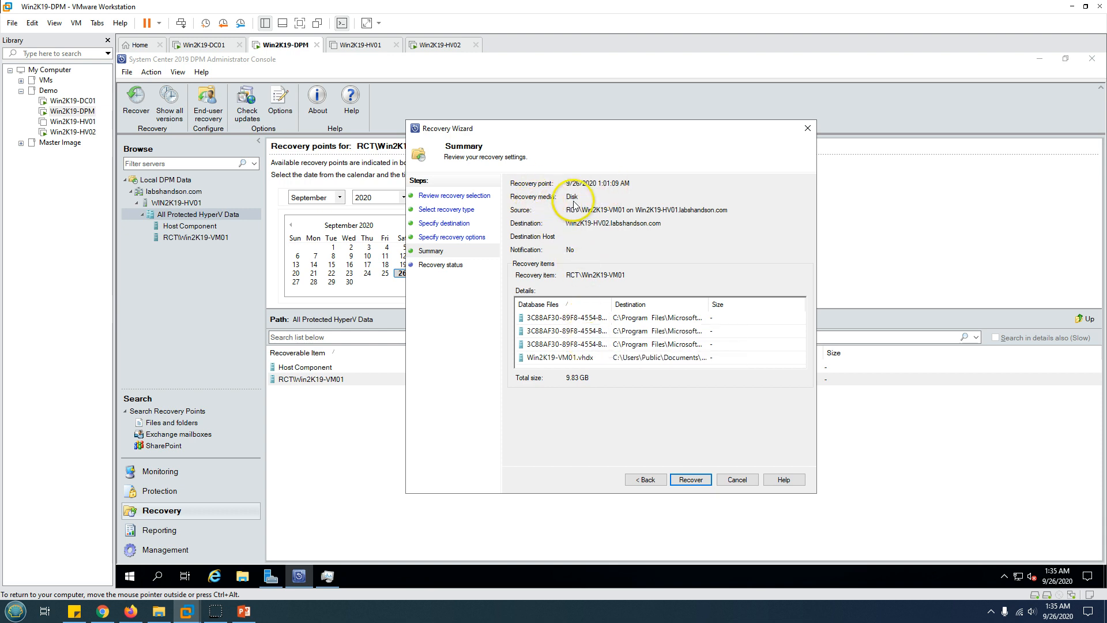
pyautogui.click(691, 480)
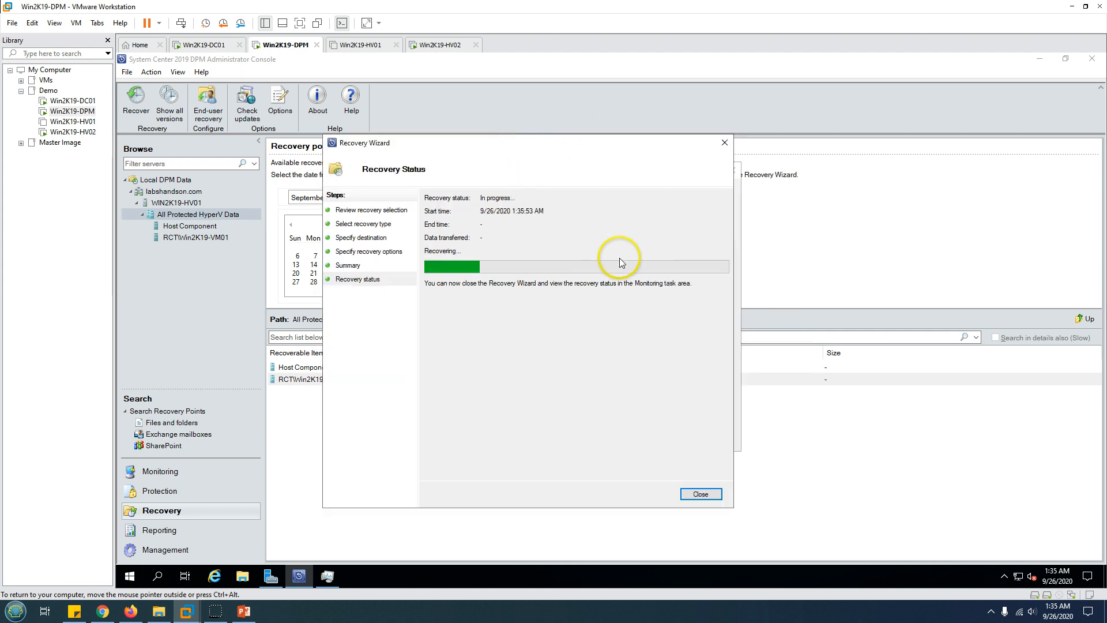
# Step: Check the Ethernet throughput in Task Manager on Win2K19-DPM during the recovery, and refresh the installed programs list on Win2K19-HV02
pyautogui.moveTo(519, 144); pyautogui.dragTo(464, 152)
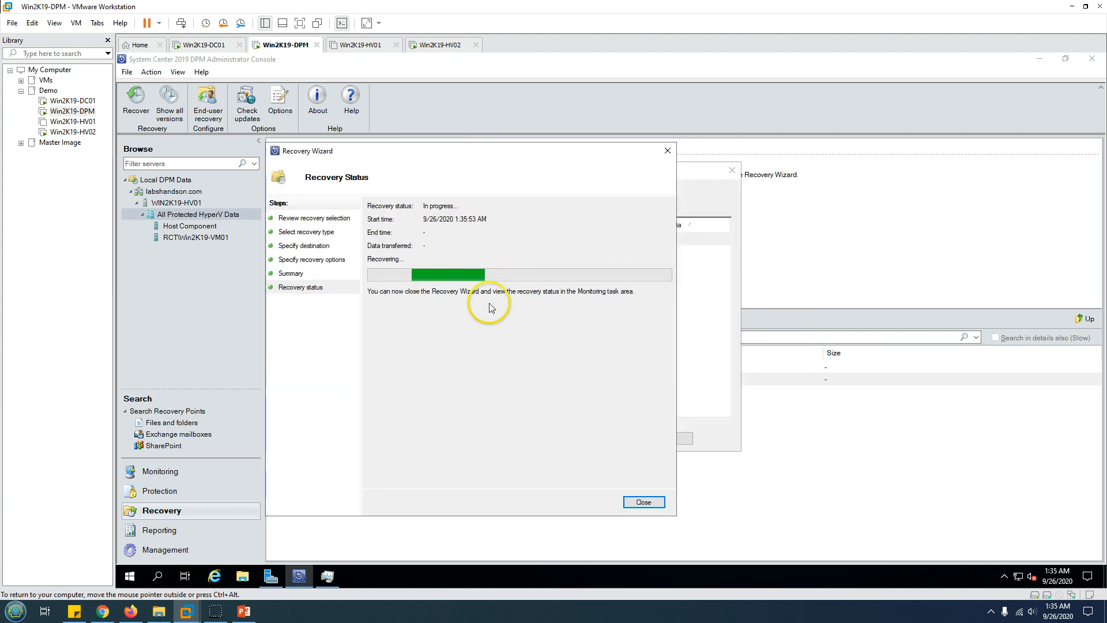
pyautogui.click(330, 580)
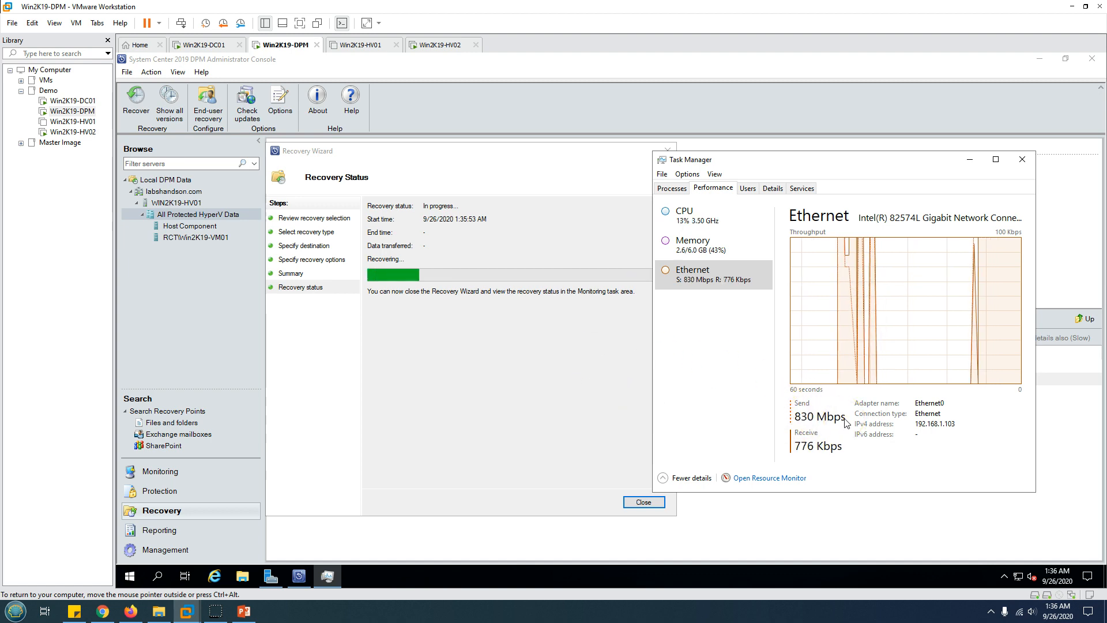
pyautogui.click(428, 45)
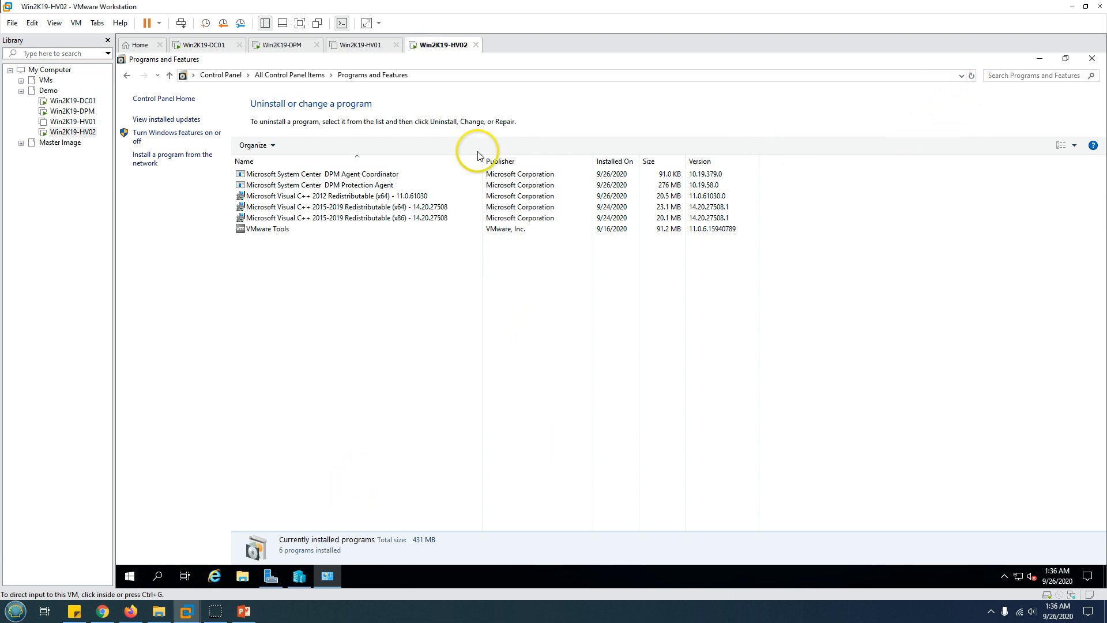
pyautogui.click(553, 186)
pyautogui.click(972, 76)
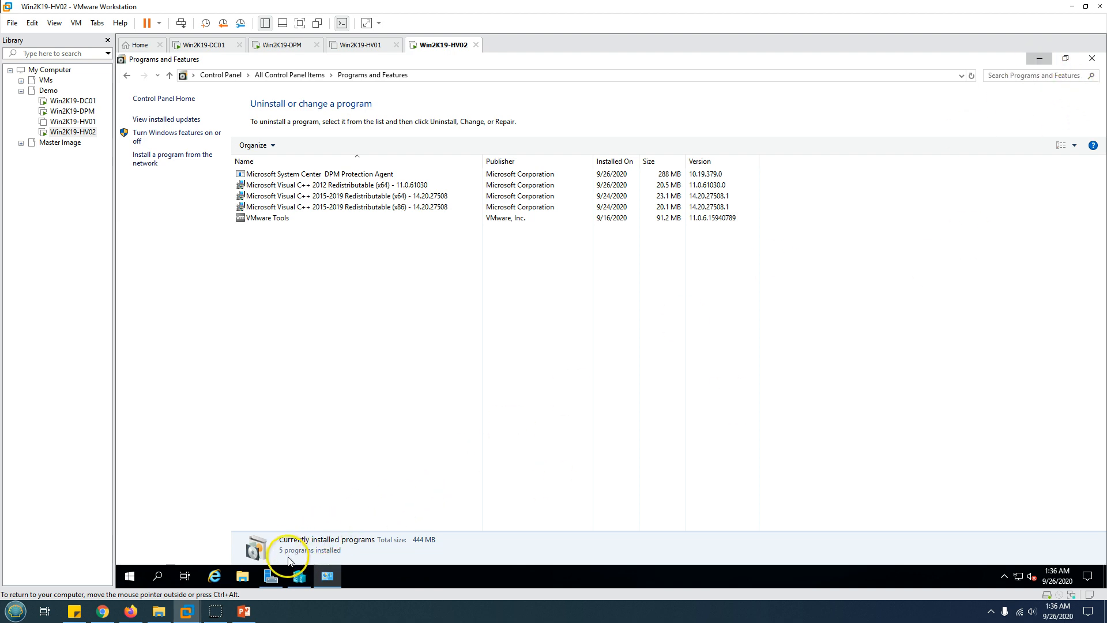
pyautogui.click(293, 46)
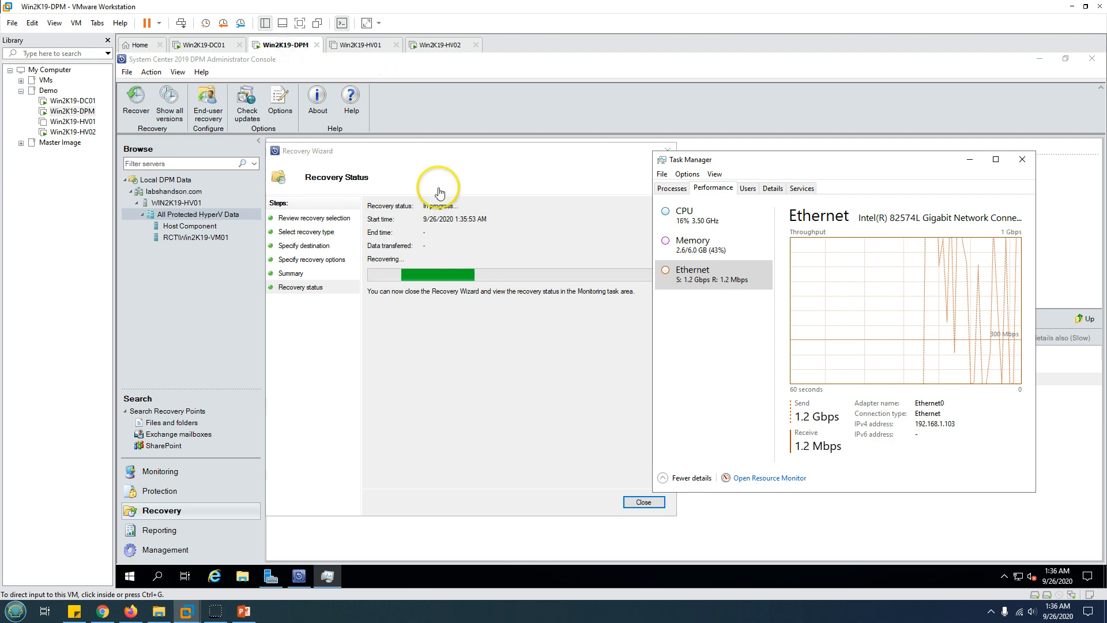
# Step: On Win2K19-HV02, check the virtual machine list in Hyper-V Manager and open Task Manager, comparing with the recovery status on Win2K19-DPM
pyautogui.click(428, 46)
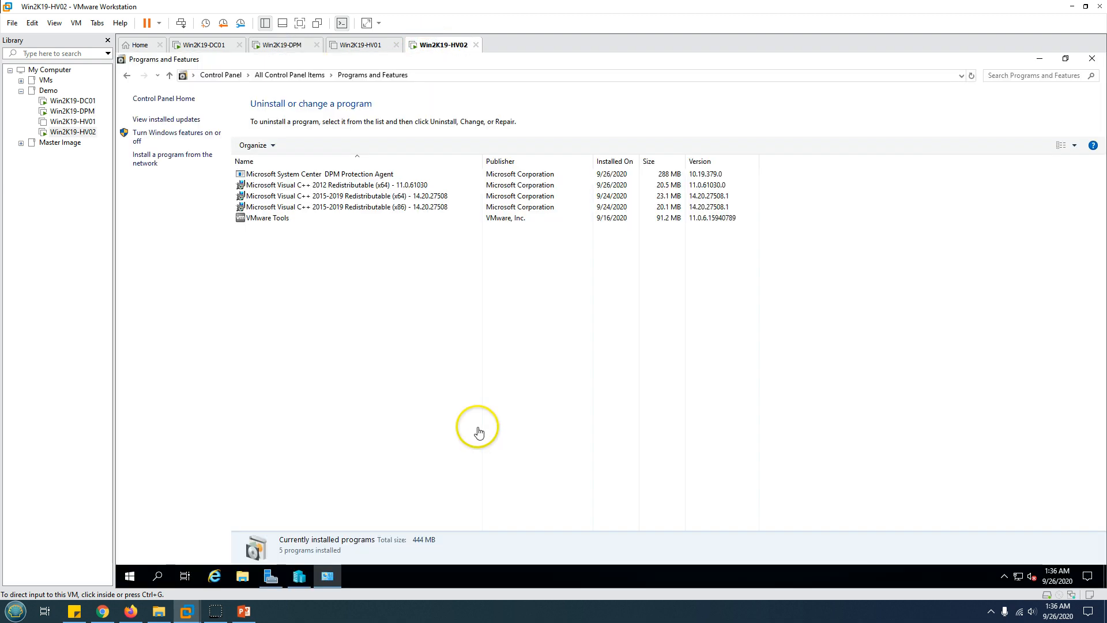
pyautogui.click(300, 579)
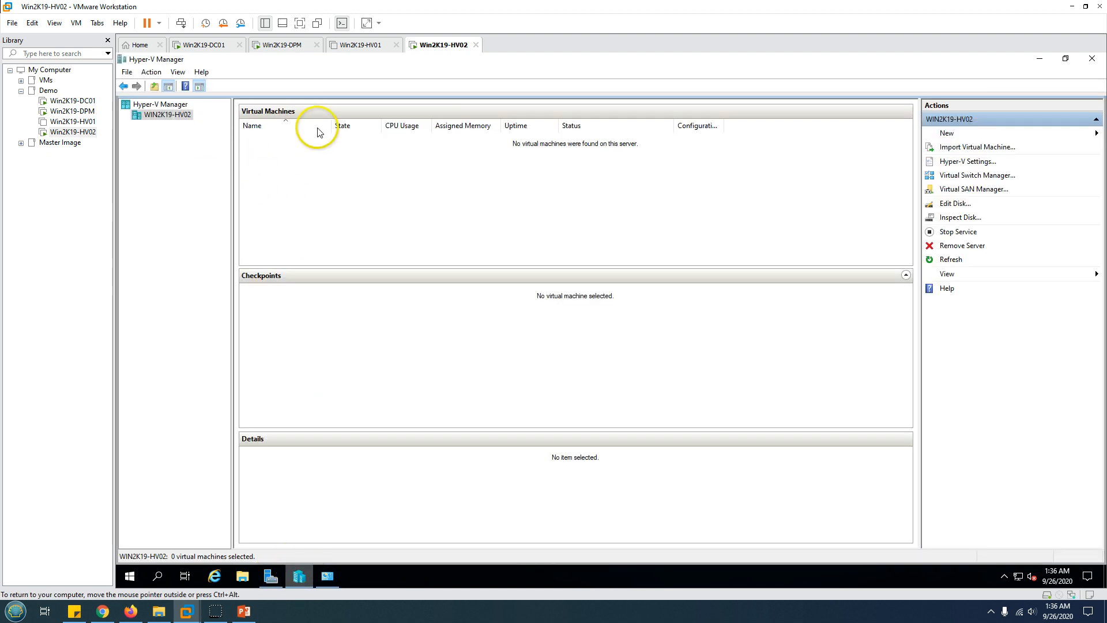
pyautogui.rightClick(611, 572)
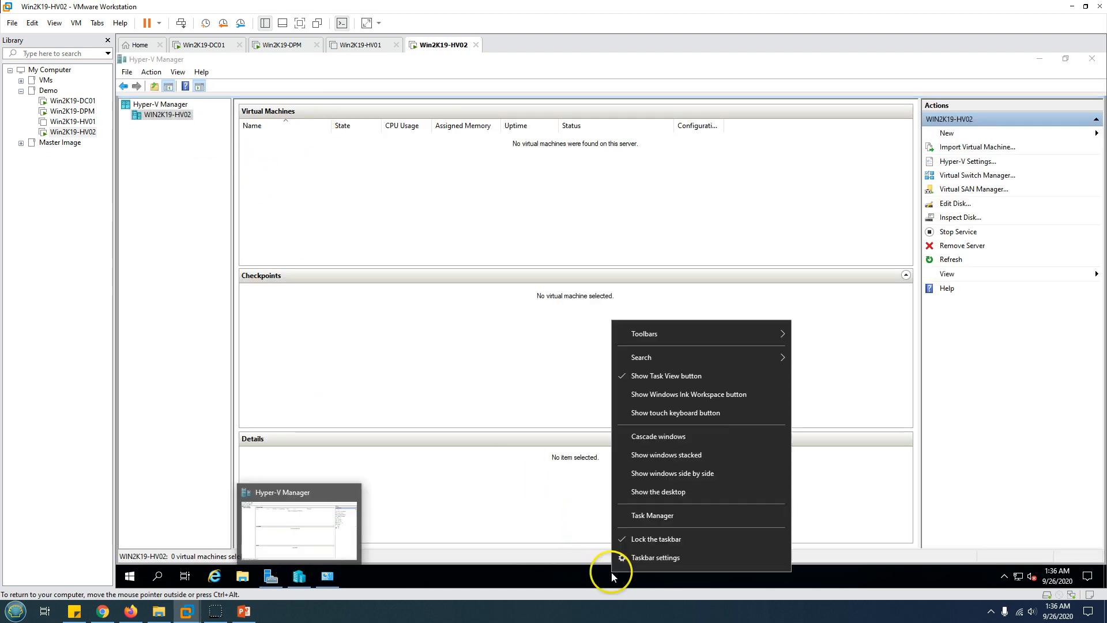
pyautogui.click(663, 515)
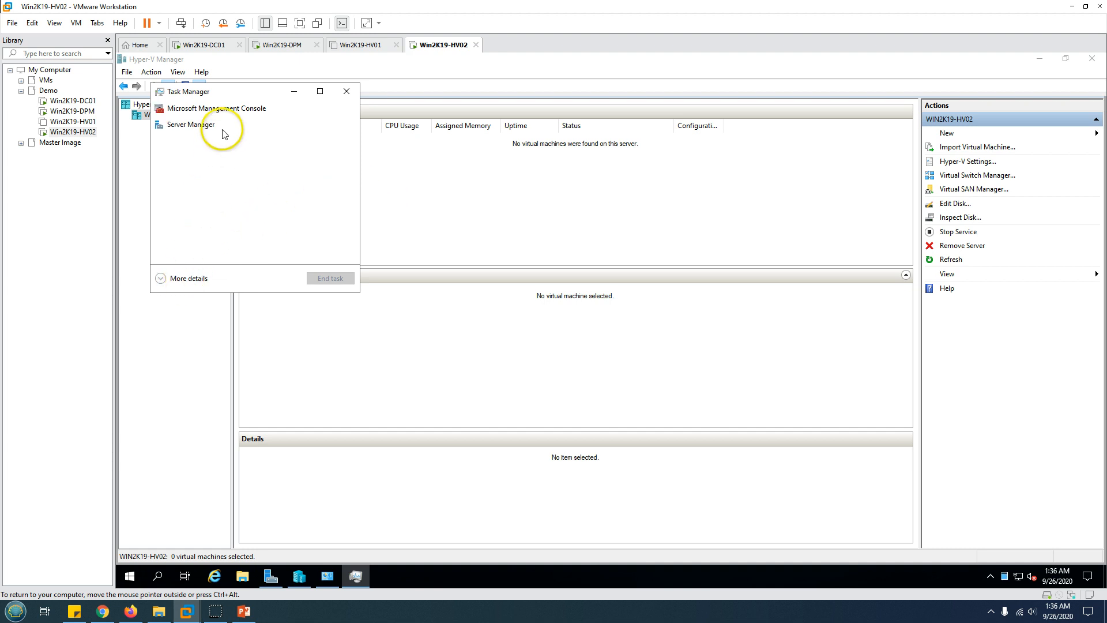
pyautogui.click(285, 44)
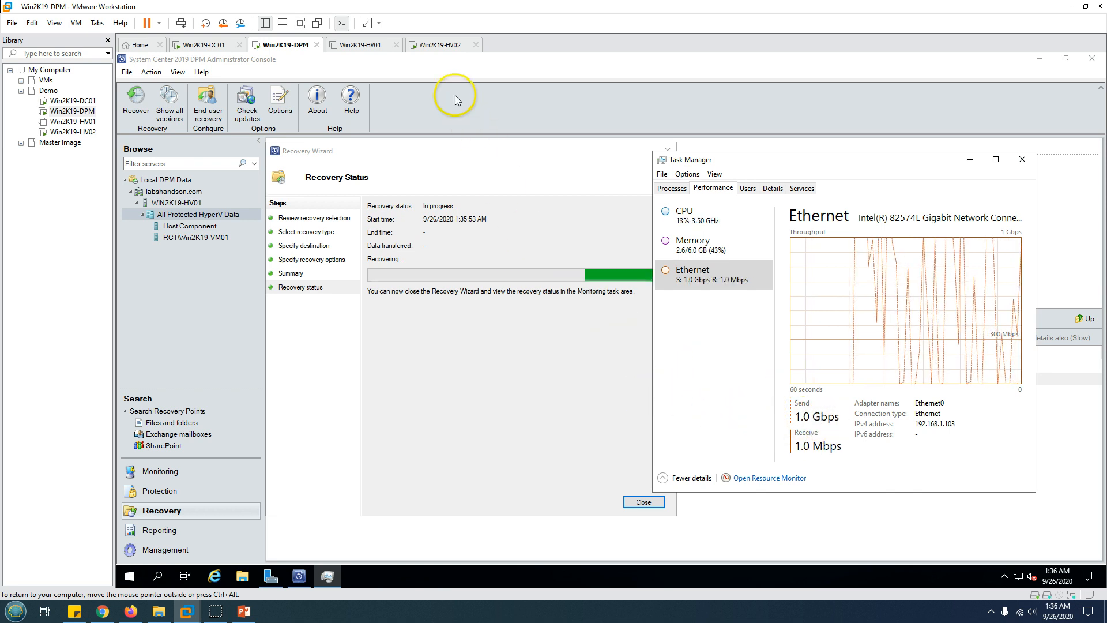
pyautogui.click(427, 46)
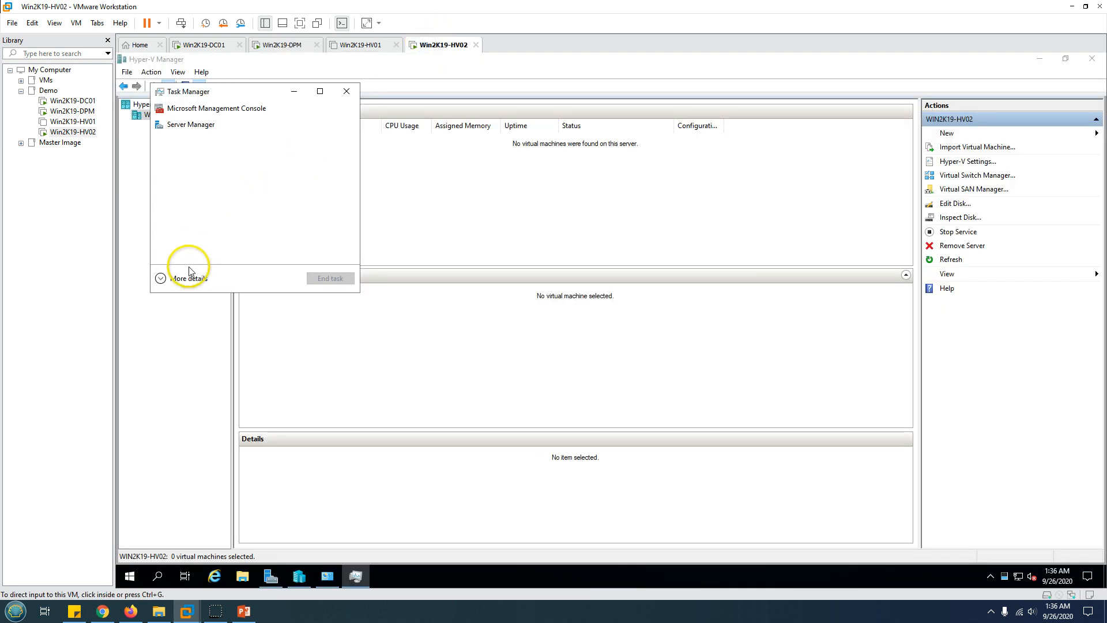
# Step: Expand Task Manager to full details with the Ethernet performance graph, and resize and place its window clear of the virtual machine list
pyautogui.click(157, 282)
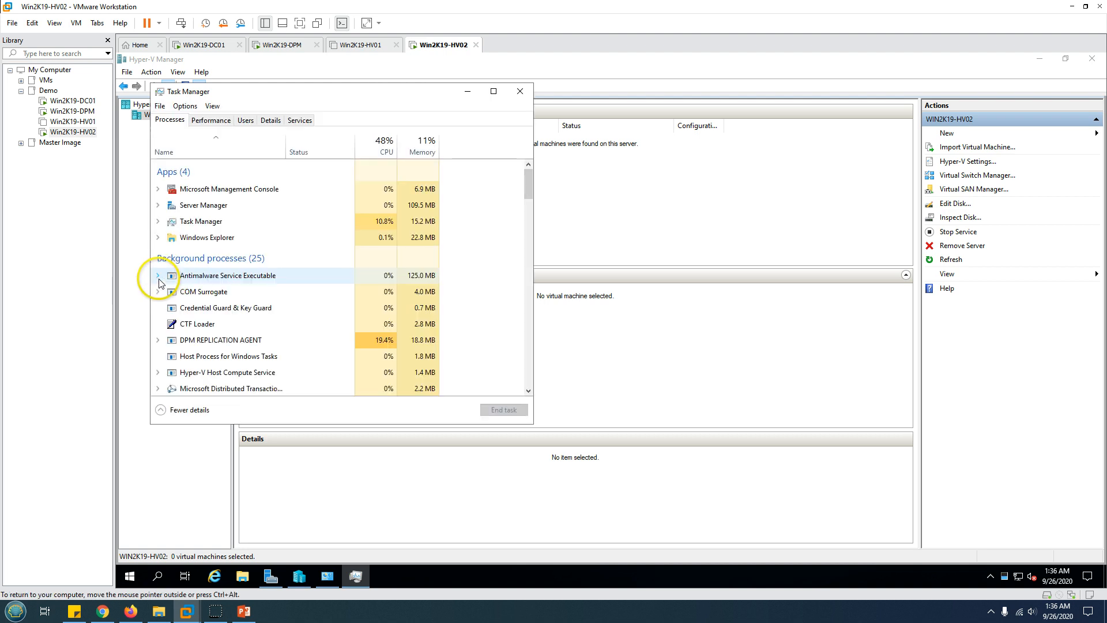
pyautogui.click(209, 123)
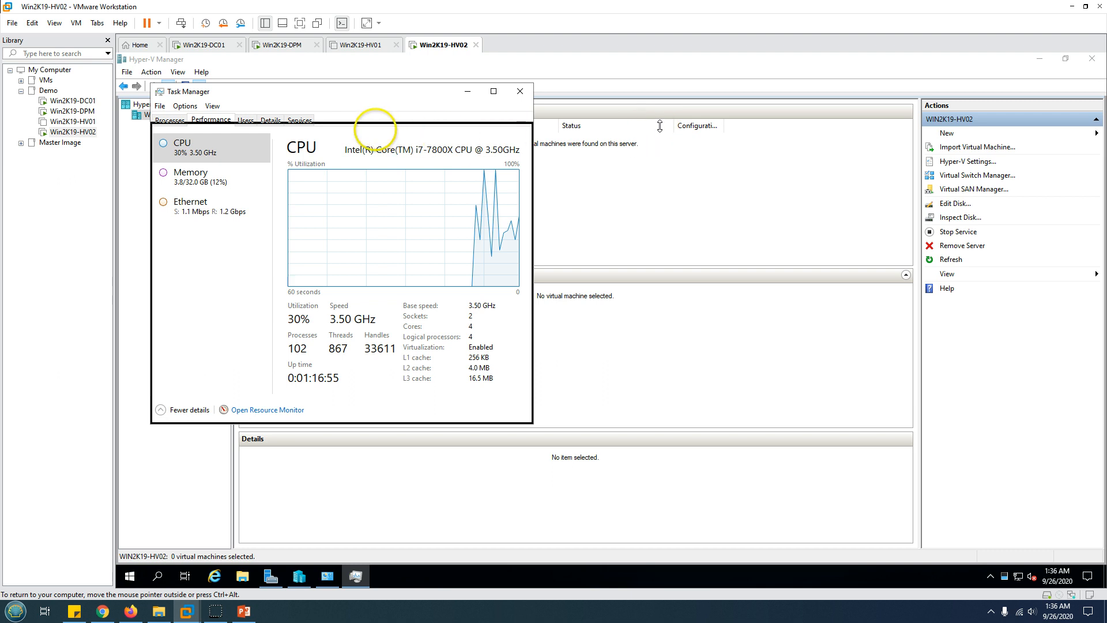
pyautogui.moveTo(68, 284); pyautogui.dragTo(291, 416)
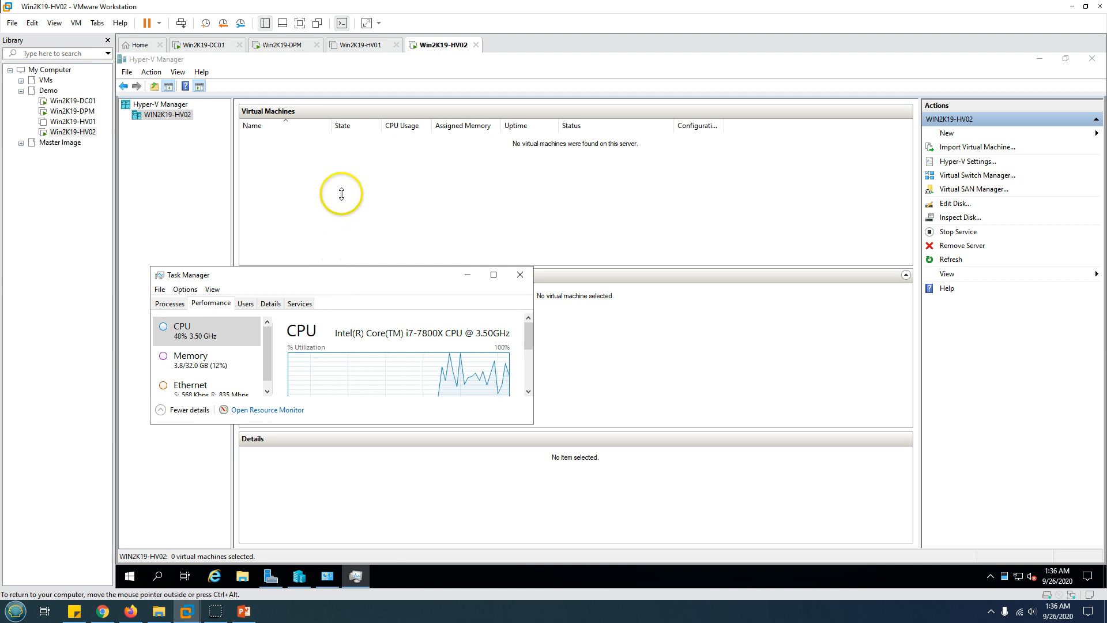
pyautogui.moveTo(343, 167); pyautogui.dragTo(342, 167)
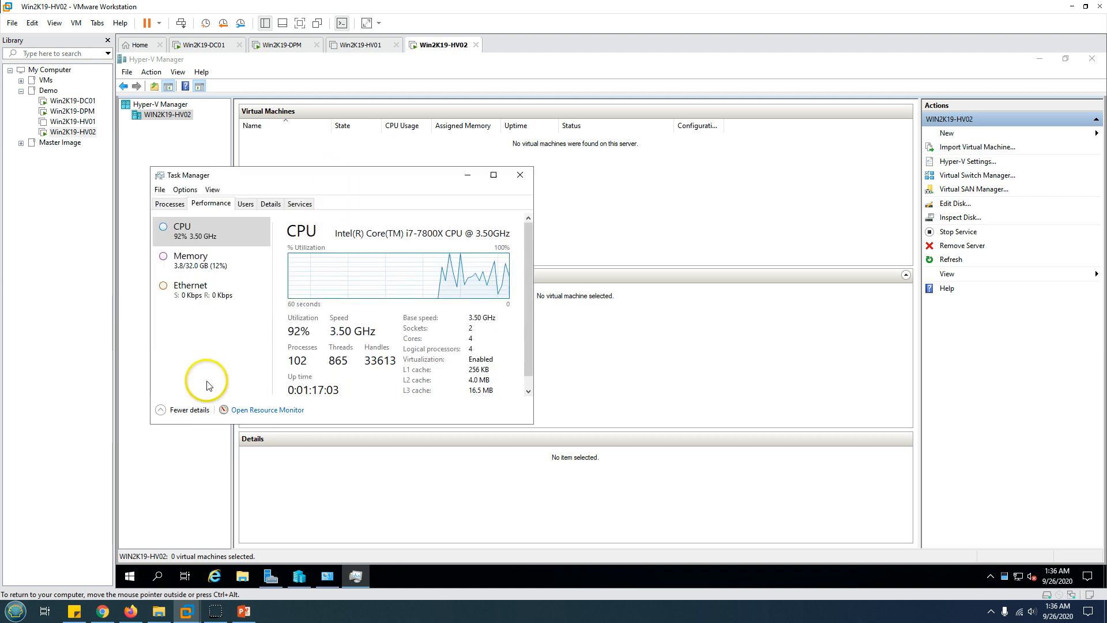
pyautogui.click(196, 291)
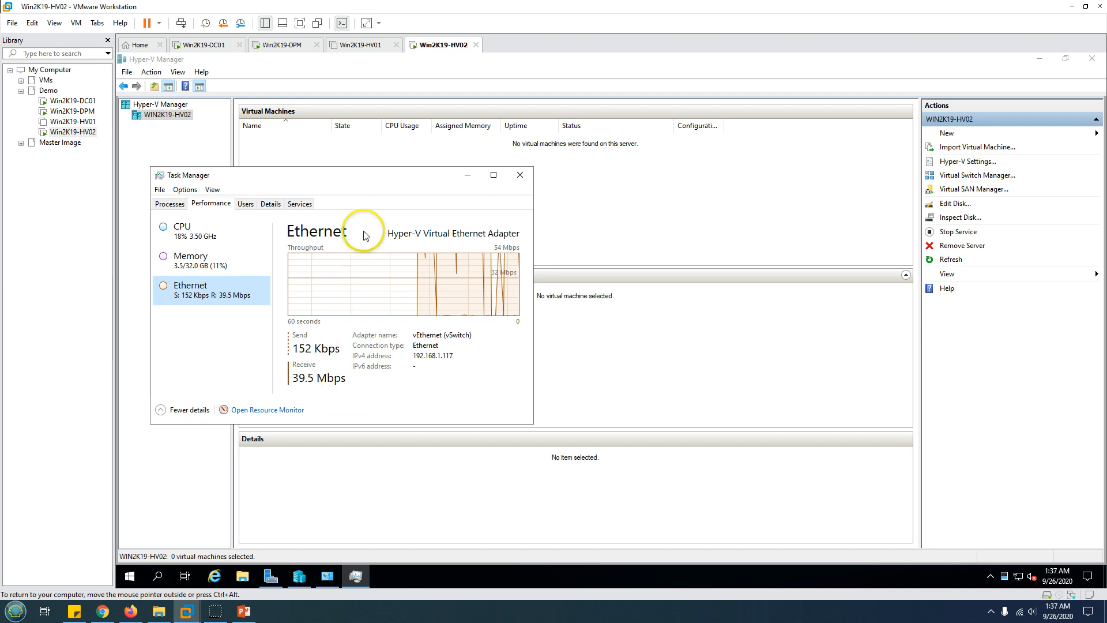
pyautogui.moveTo(366, 177); pyautogui.dragTo(842, 265)
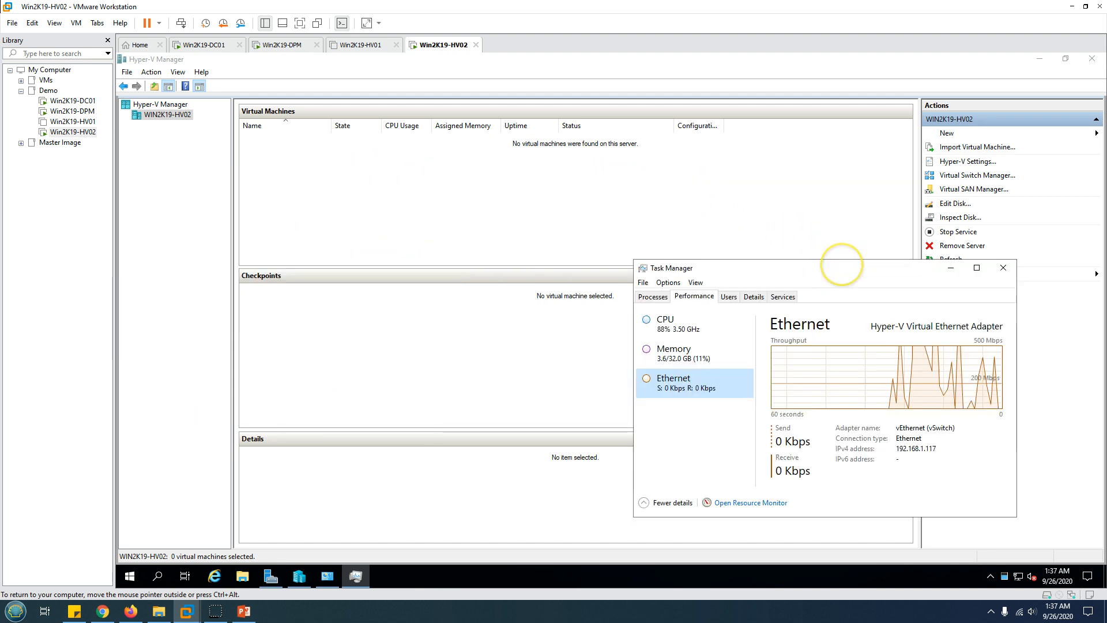
# Step: Monitor the recovery from Win2K19-DPM and Win2K19-HV02 until it ends, and close the Recovery Wizard and the All Versions window
pyautogui.click(285, 46)
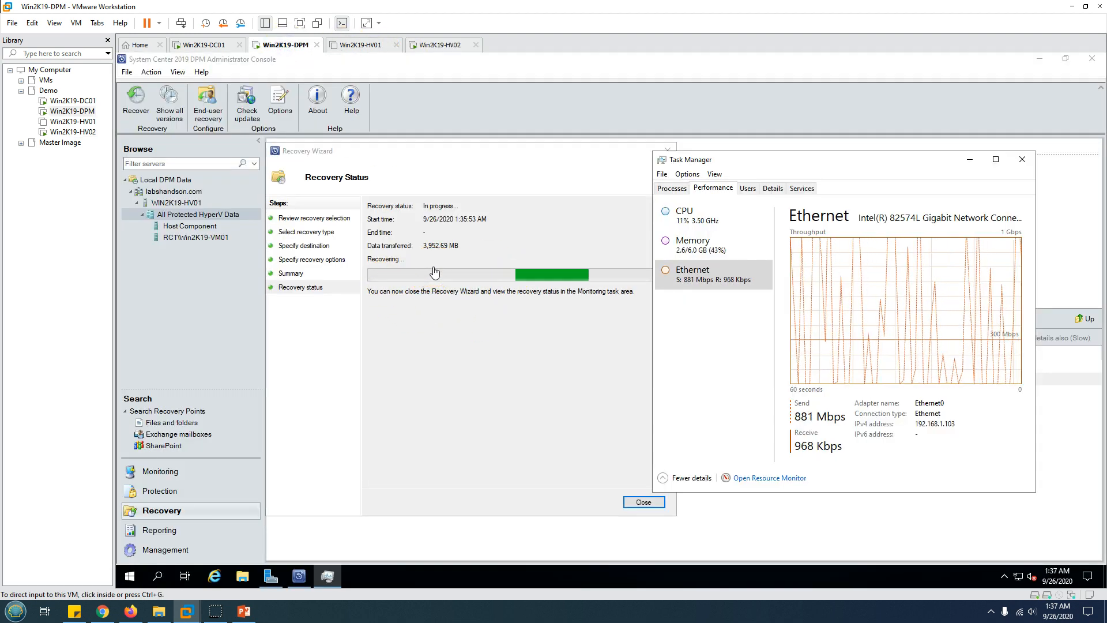
pyautogui.click(443, 46)
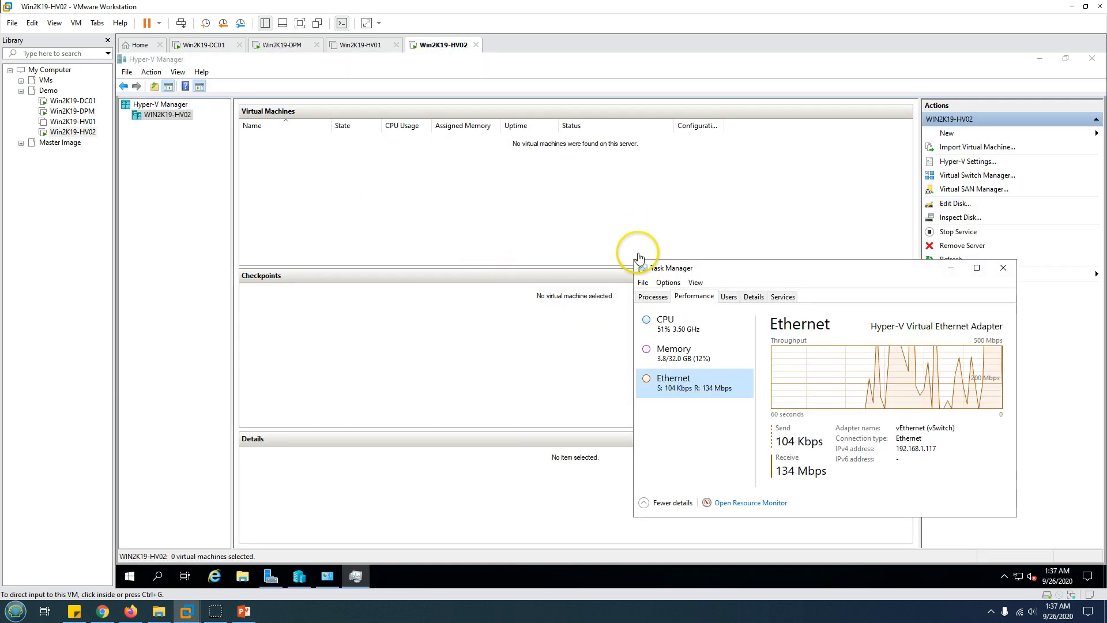
pyautogui.click(295, 46)
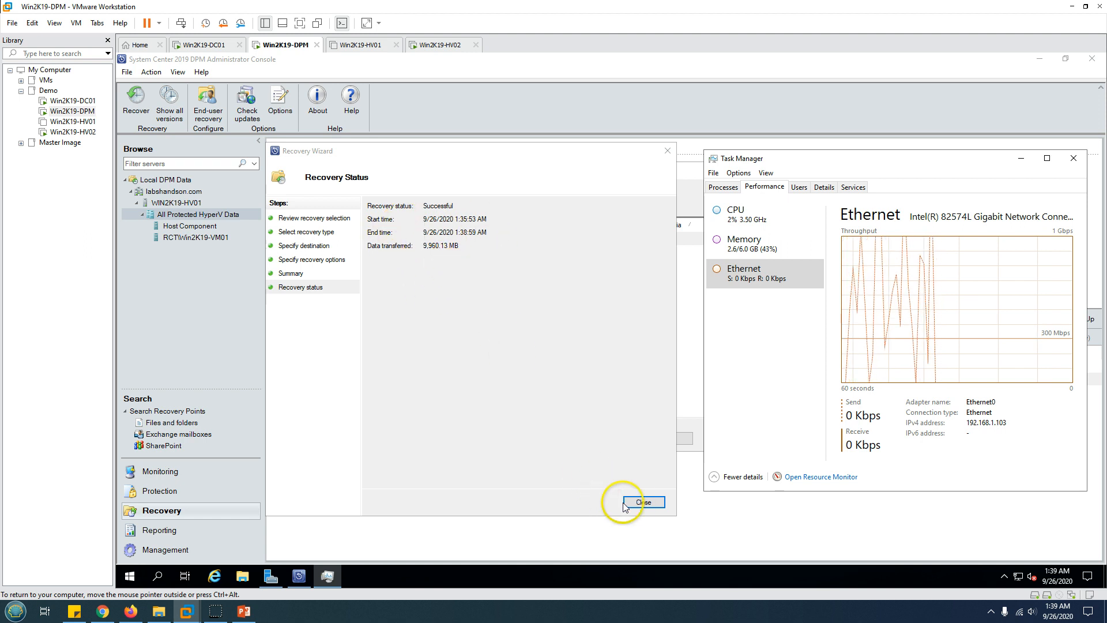
pyautogui.click(644, 502)
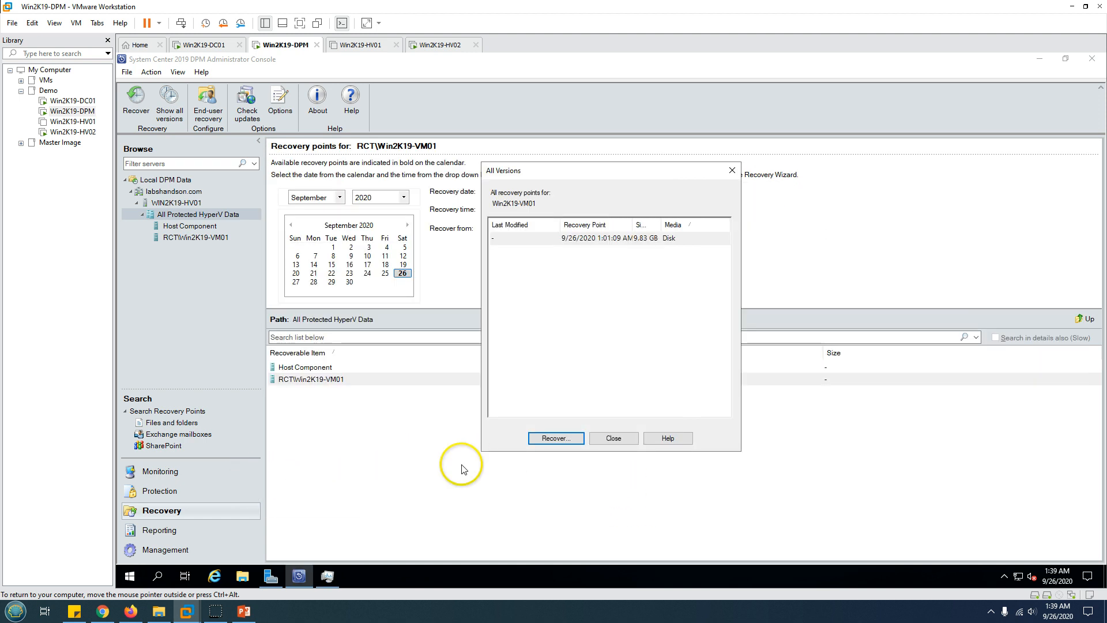
pyautogui.click(610, 439)
# Step: Compare the details of the 1:29:58 AM and 1:38:59 AM RCT\Win2K19-VM01 information alerts in the DPM monitoring area
pyautogui.click(183, 479)
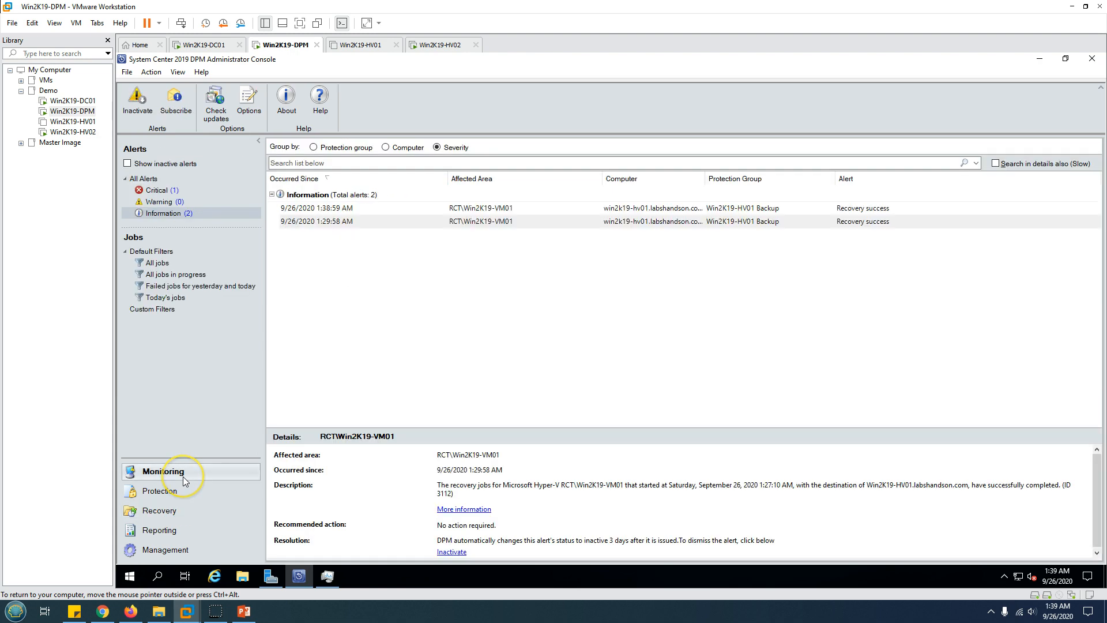
pyautogui.click(551, 208)
pyautogui.click(692, 222)
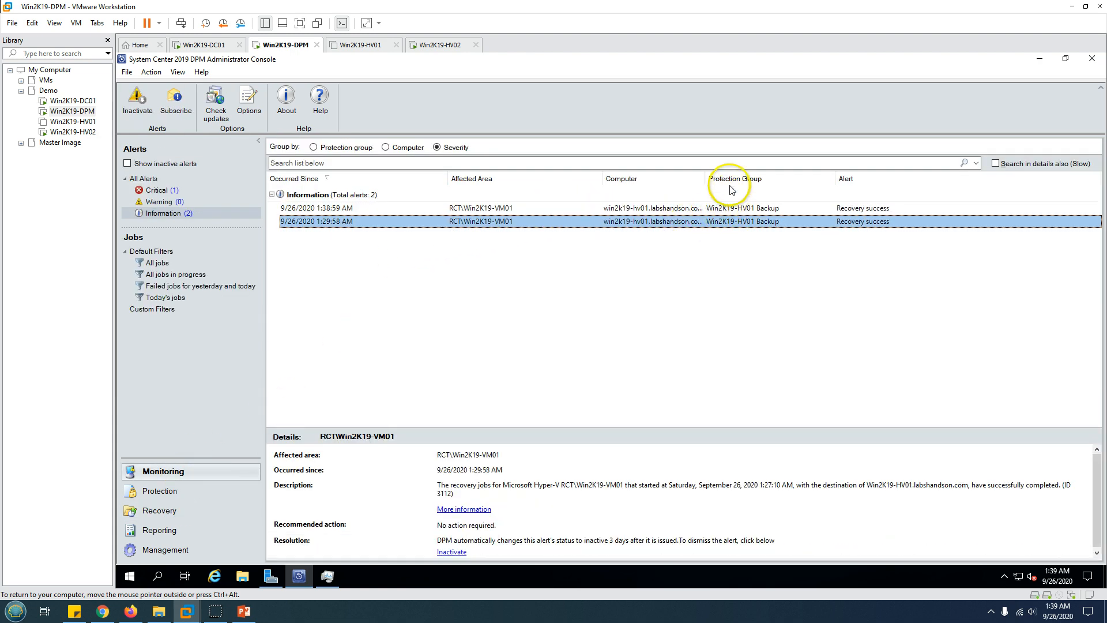
pyautogui.click(655, 209)
pyautogui.click(657, 222)
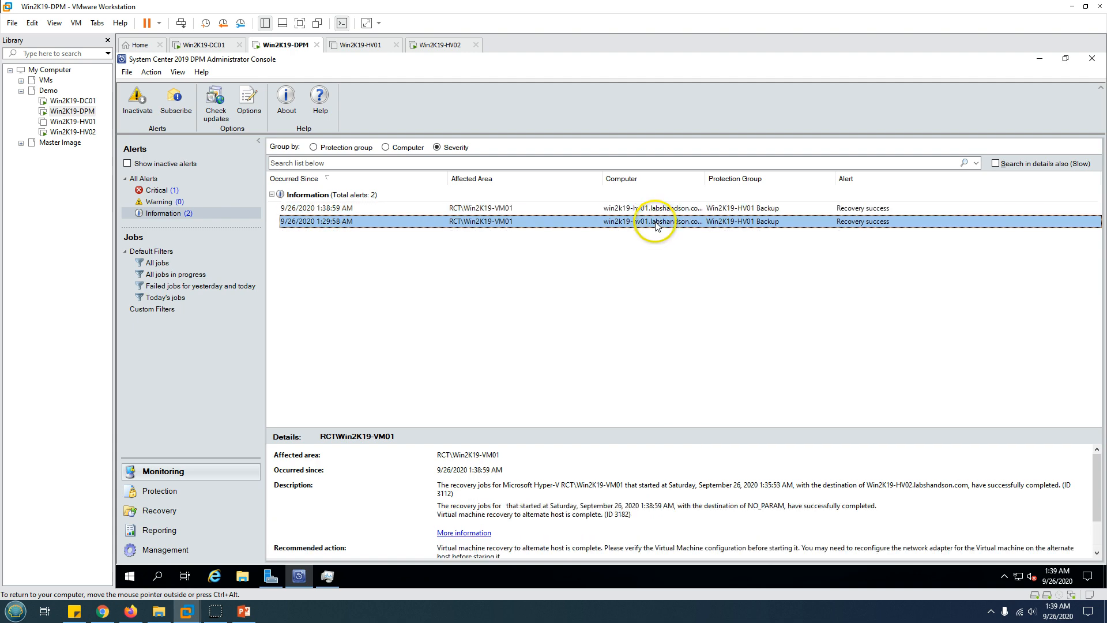
pyautogui.click(657, 210)
# Step: On Win2K19-HV02, connect to Win2K19-VM01 from Hyper-V Manager, start it, and reposition its connection window
pyautogui.click(443, 45)
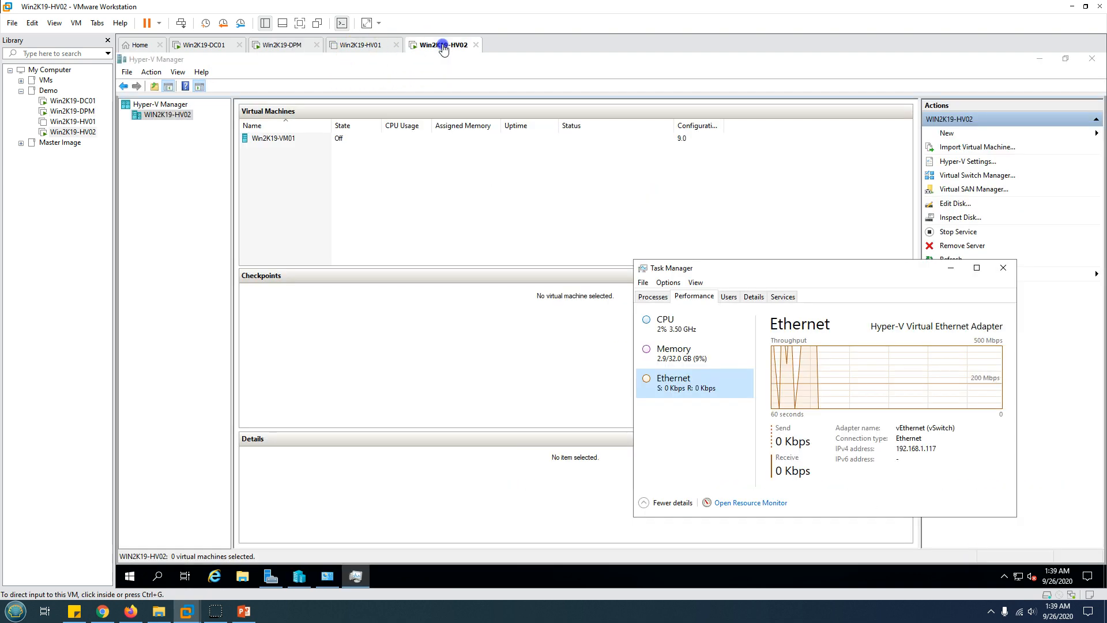
pyautogui.rightClick(290, 143)
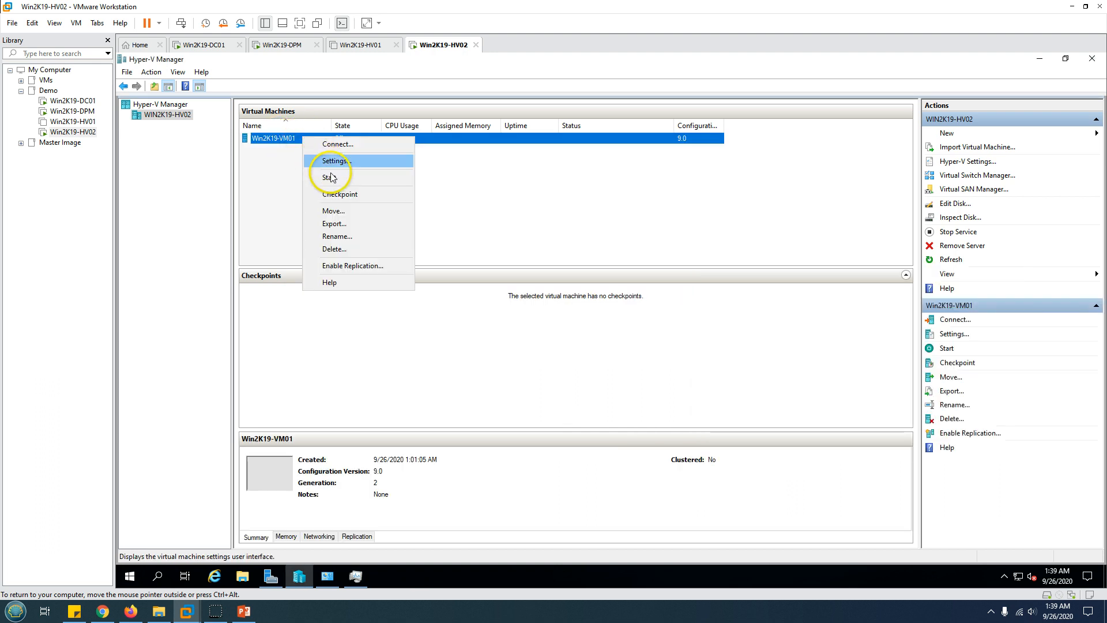
pyautogui.click(337, 144)
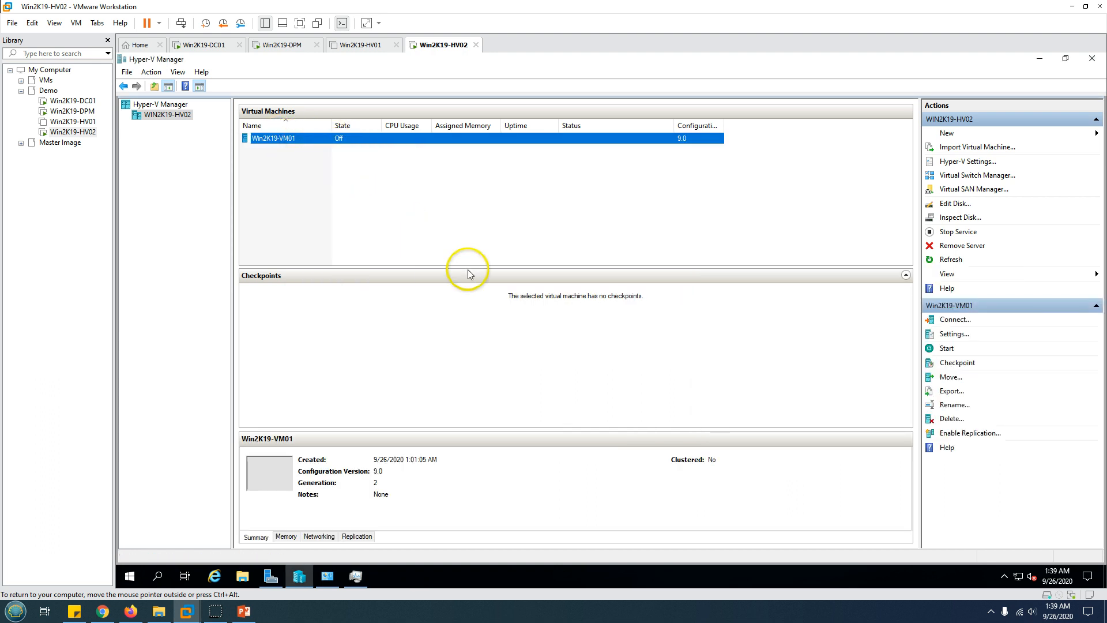
pyautogui.click(341, 271)
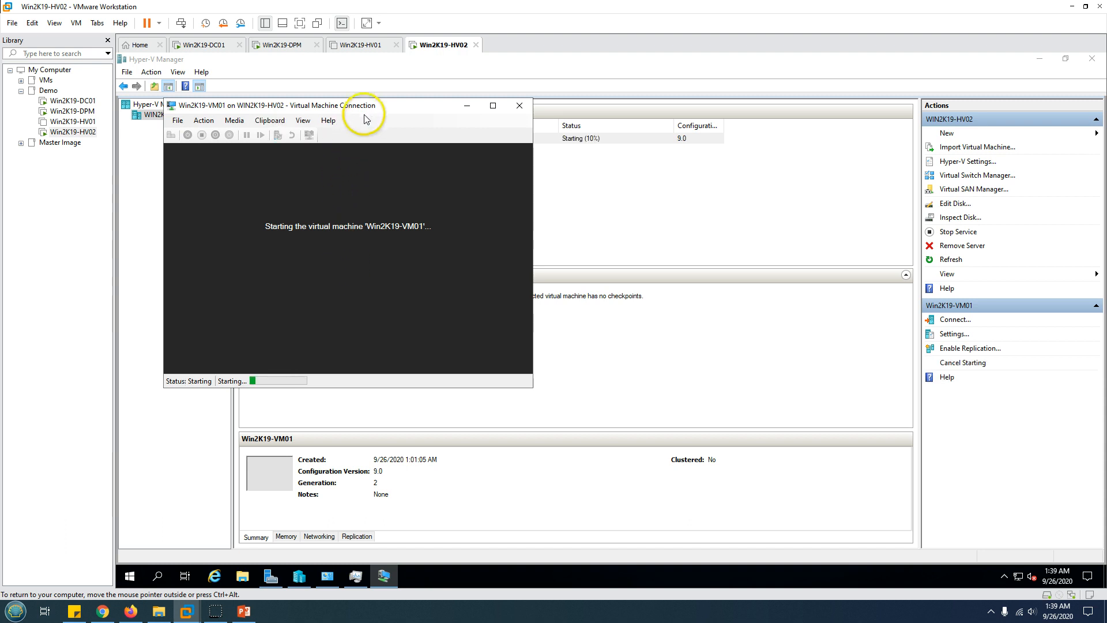
pyautogui.moveTo(396, 104); pyautogui.dragTo(491, 80)
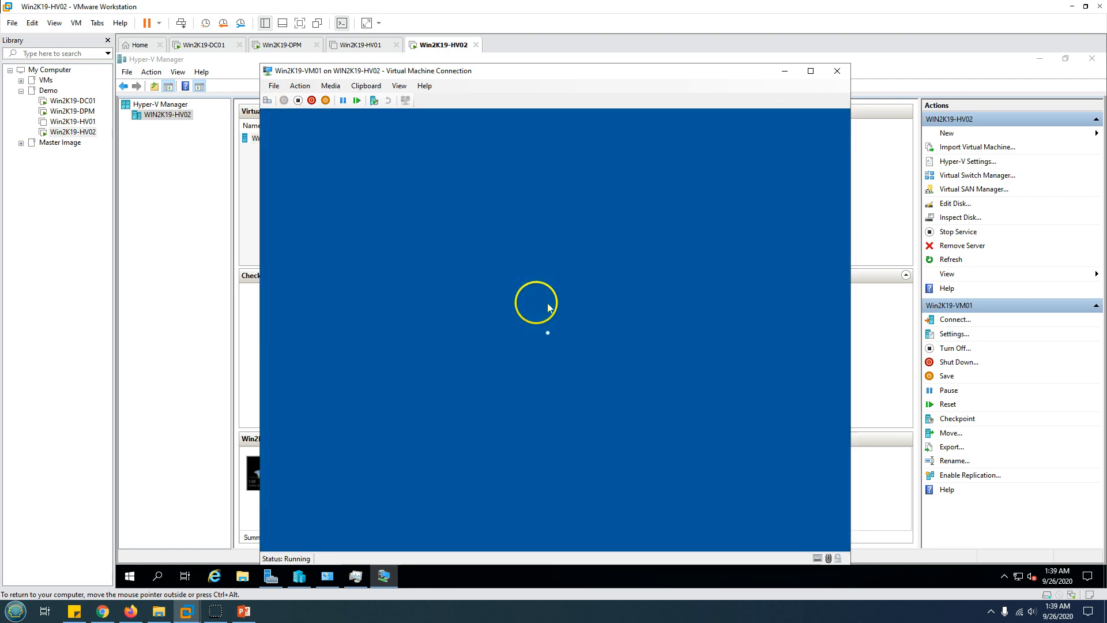
# Step: Sign in to Win2K19-VM01 as VMAdmin with the account password and shift the connection window slightly
pyautogui.click(267, 100)
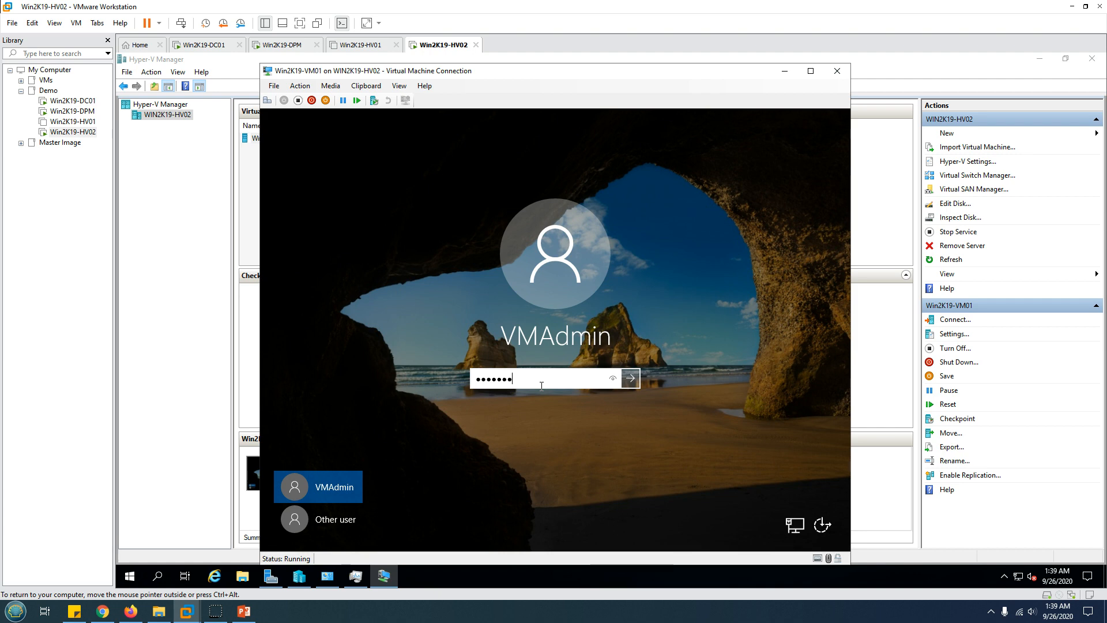
pyautogui.press('Return')
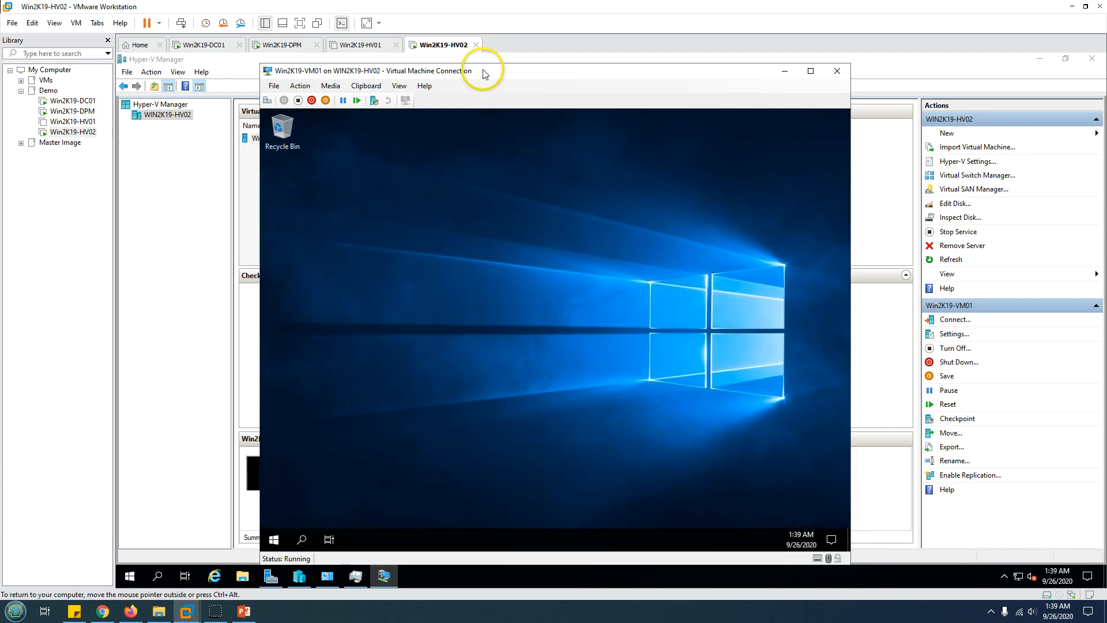
pyautogui.moveTo(484, 74); pyautogui.dragTo(495, 69)
# Step: Open Windows PowerShell inside Win2K19-VM01 and ping labshandson.com to test network connectivity
pyautogui.rightClick(286, 535)
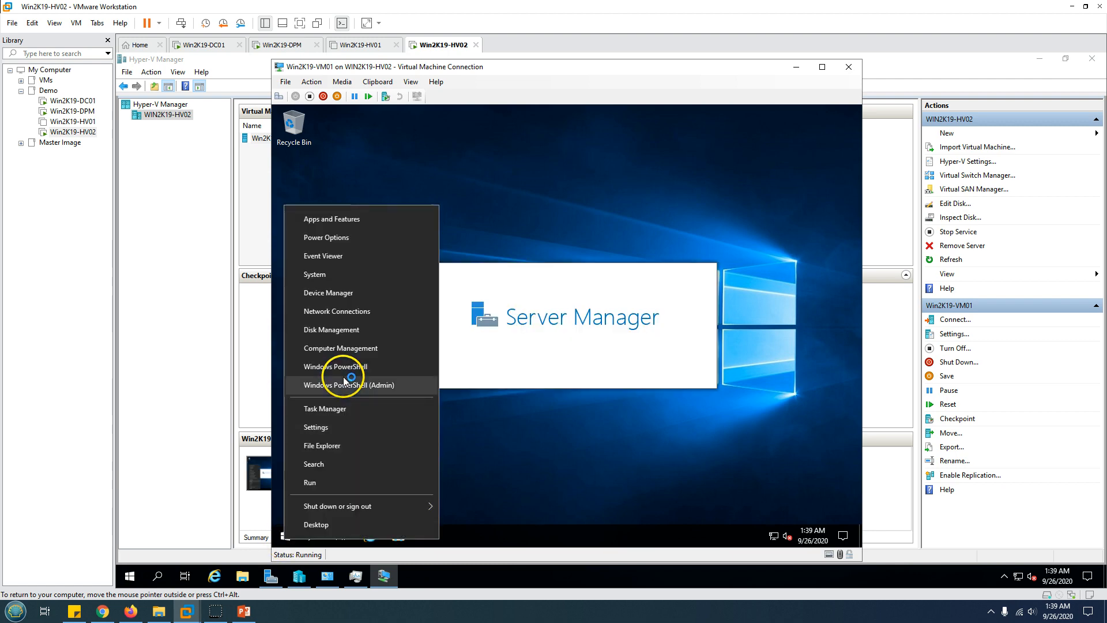
pyautogui.click(355, 368)
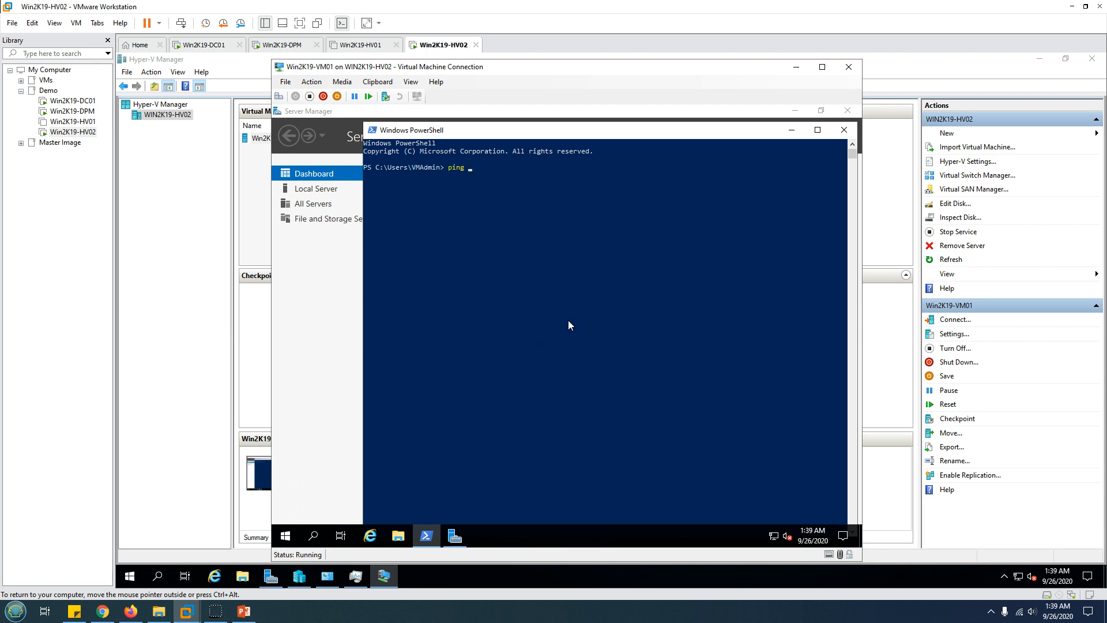
pyautogui.write('g labshandson.com')
pyautogui.press('Return')
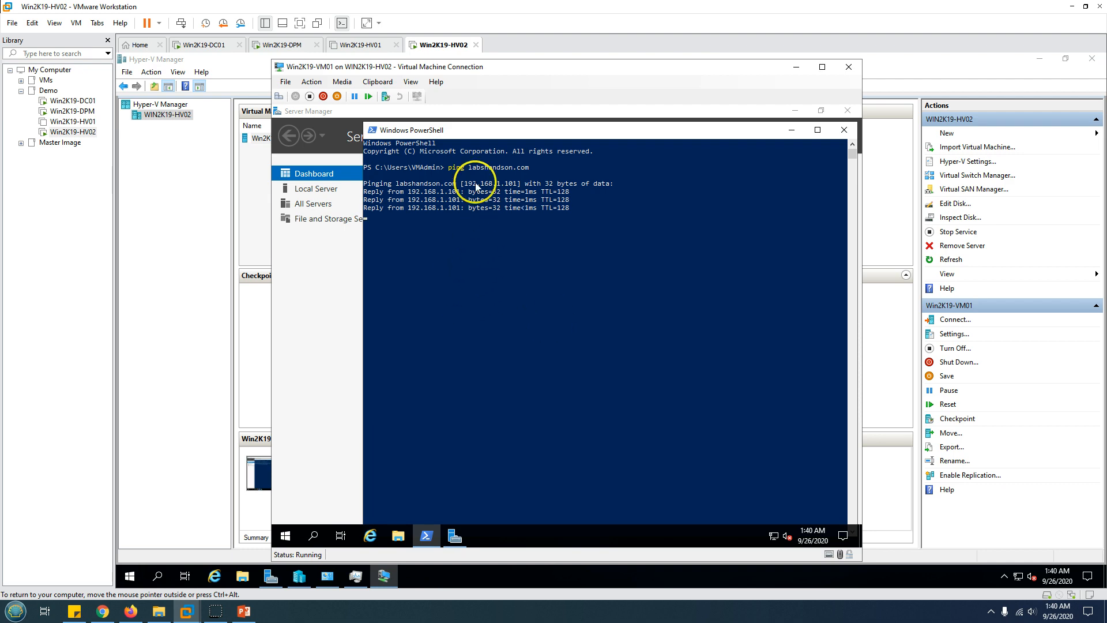
# Step: Switch to the PowerPoint slide show on restoring a Hyper-V virtual machine with Data Protection Manager
pyautogui.click(244, 611)
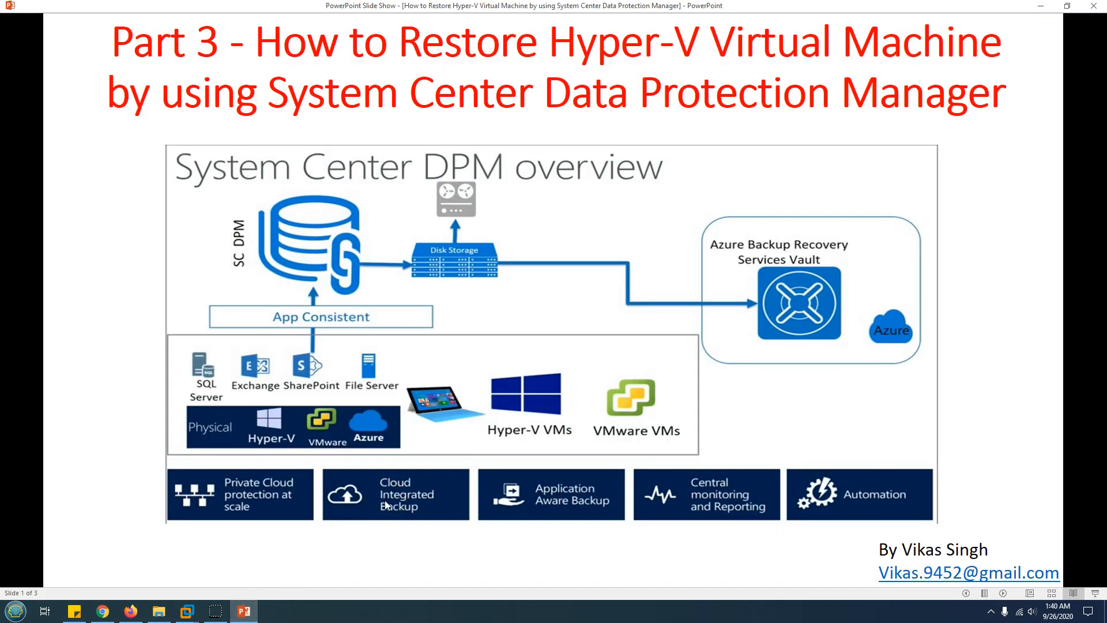